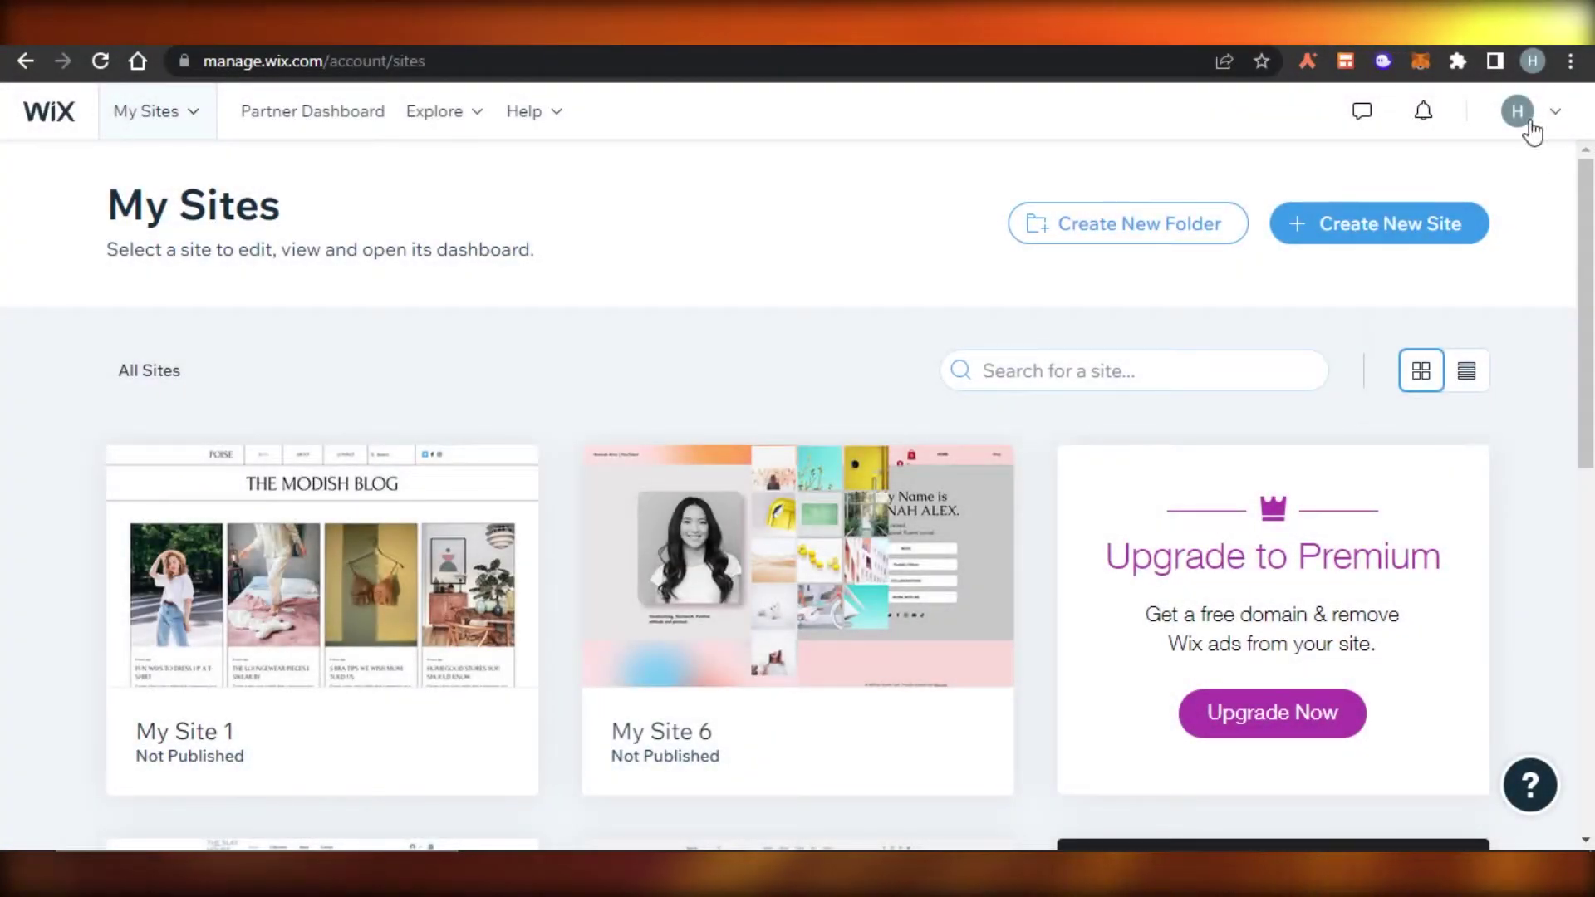
Close the account dropdown on My Sites and start creating a new site.
{"action": "scroll", "coordinate": [798, 498], "scroll_direction": "down", "scroll_amount": 10}
{"action": "scroll", "coordinate": [797, 499], "scroll_direction": "up", "scroll_amount": 10}
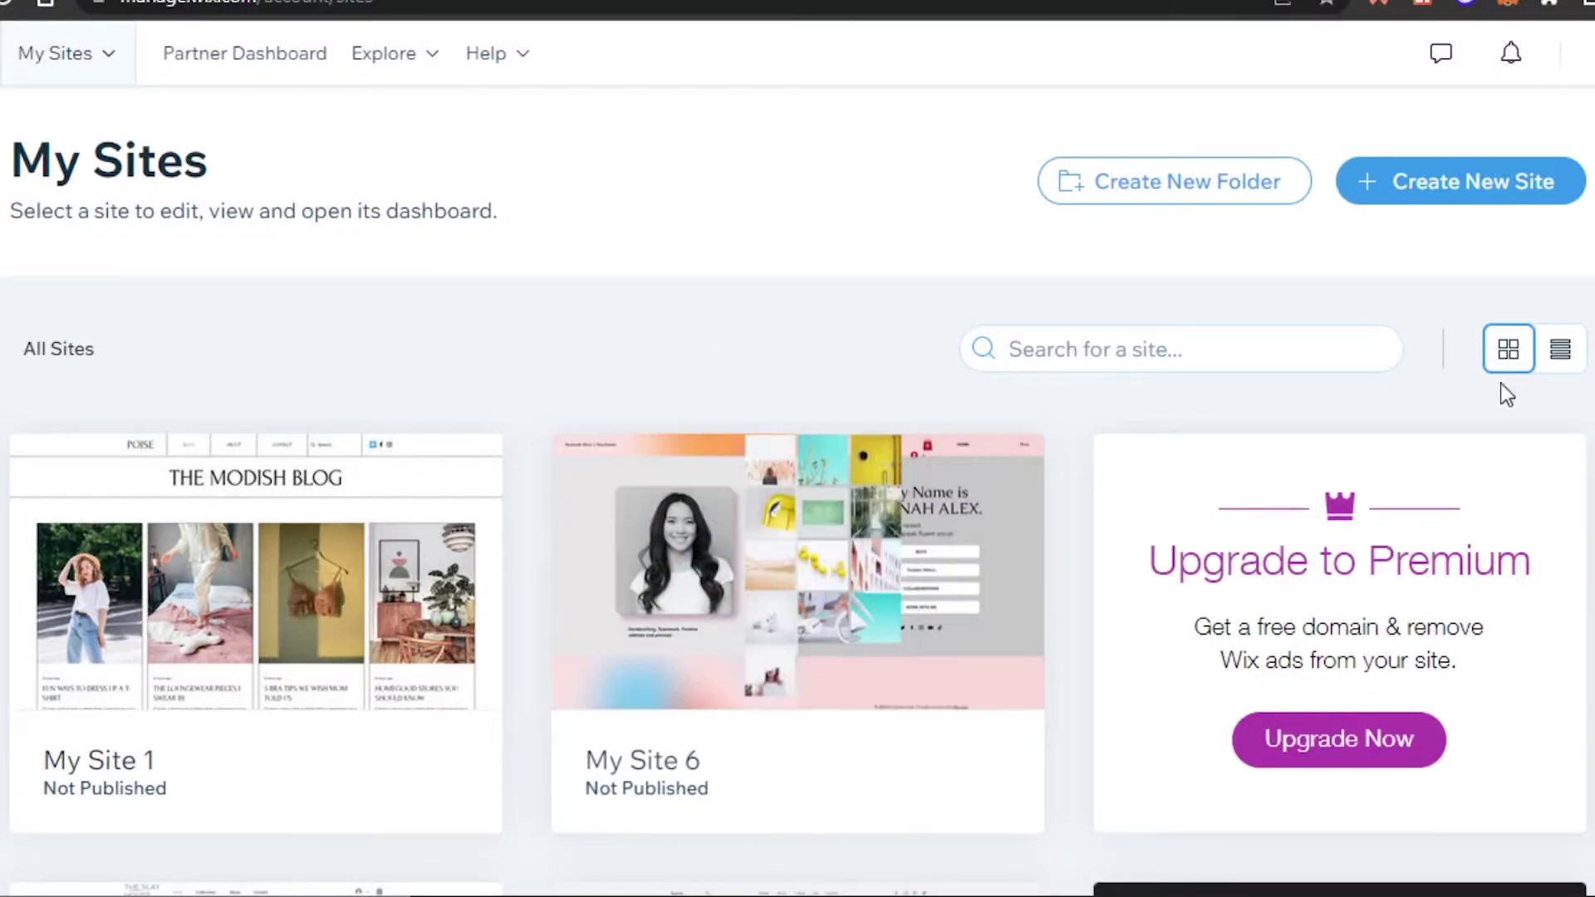
{"action": "scroll", "coordinate": [797, 498], "scroll_direction": "down", "scroll_amount": 10}
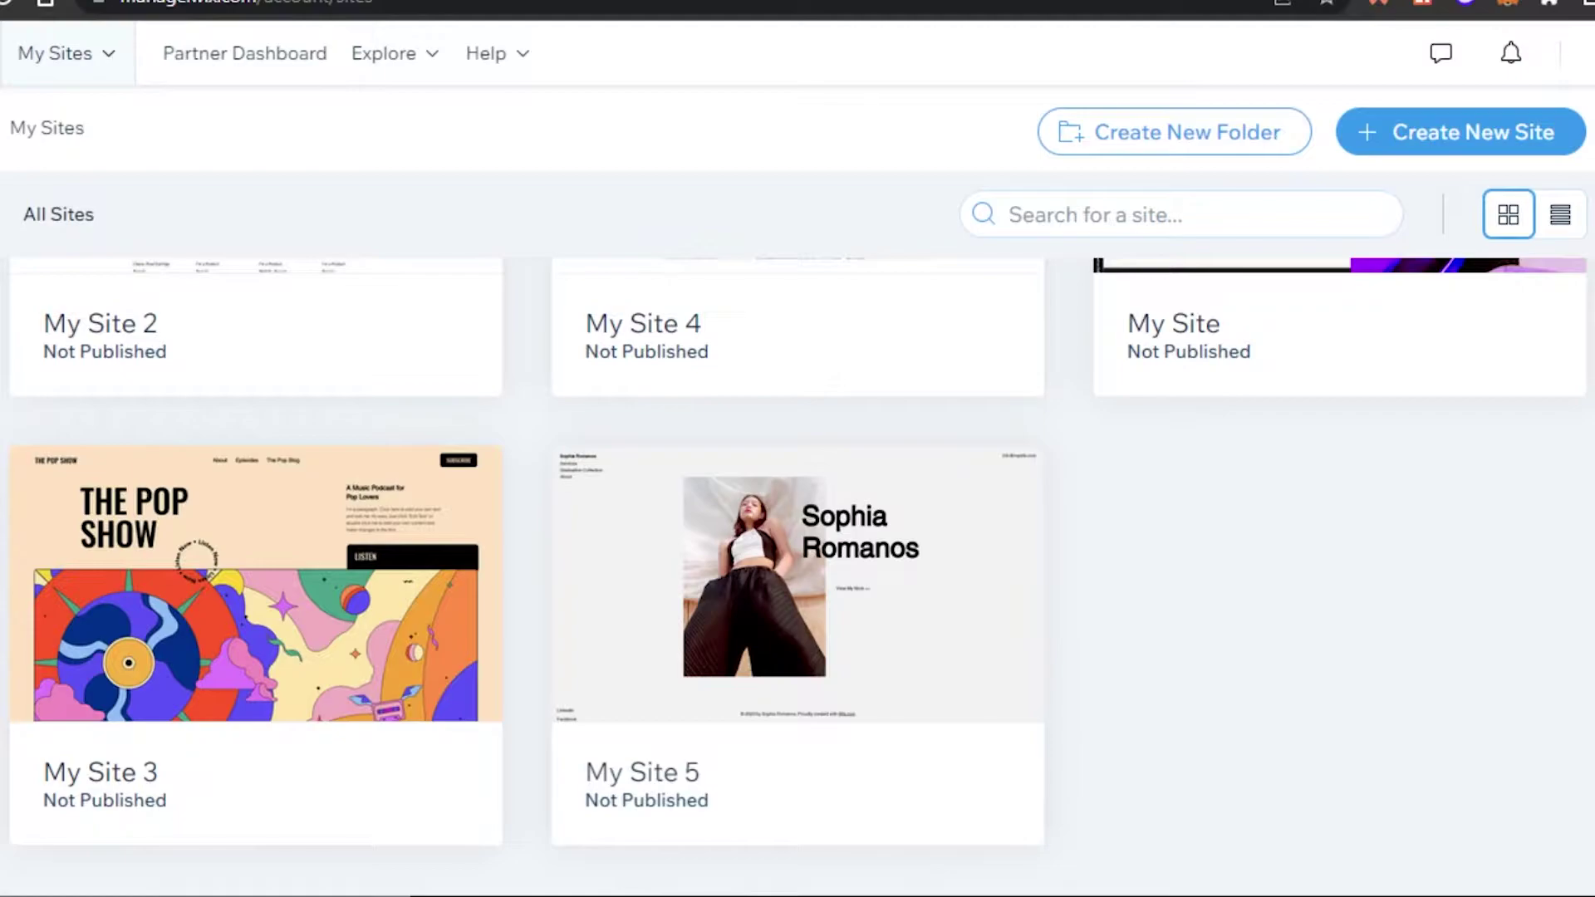
{"action": "scroll", "coordinate": [797, 498], "scroll_direction": "up", "scroll_amount": 10}
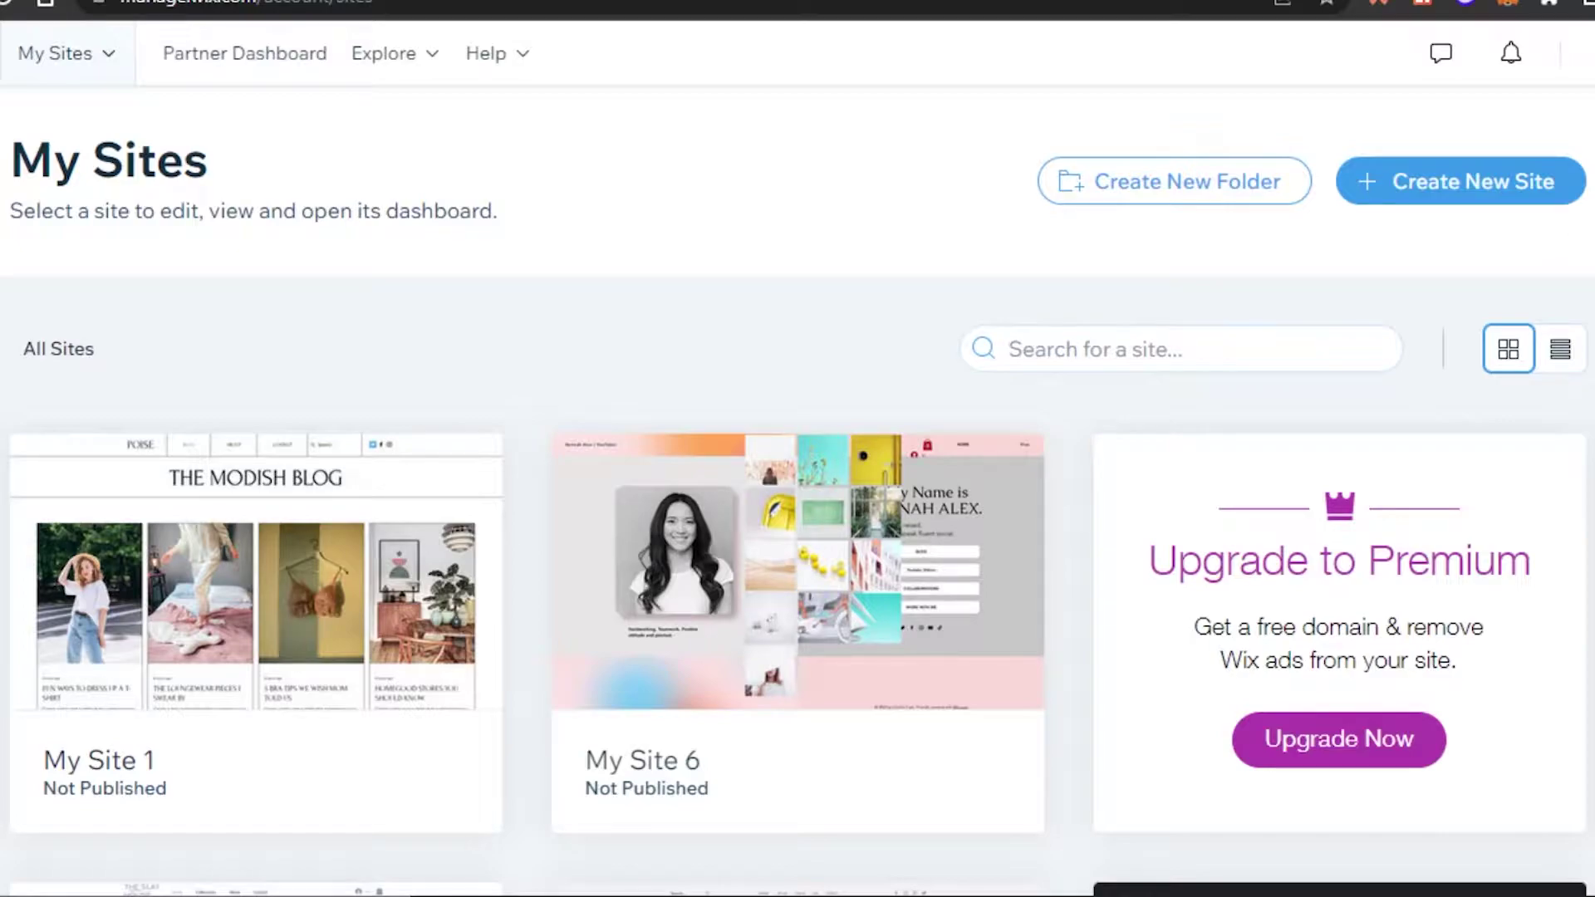
{"action": "mouse_move", "coordinate": [1582, 53]}
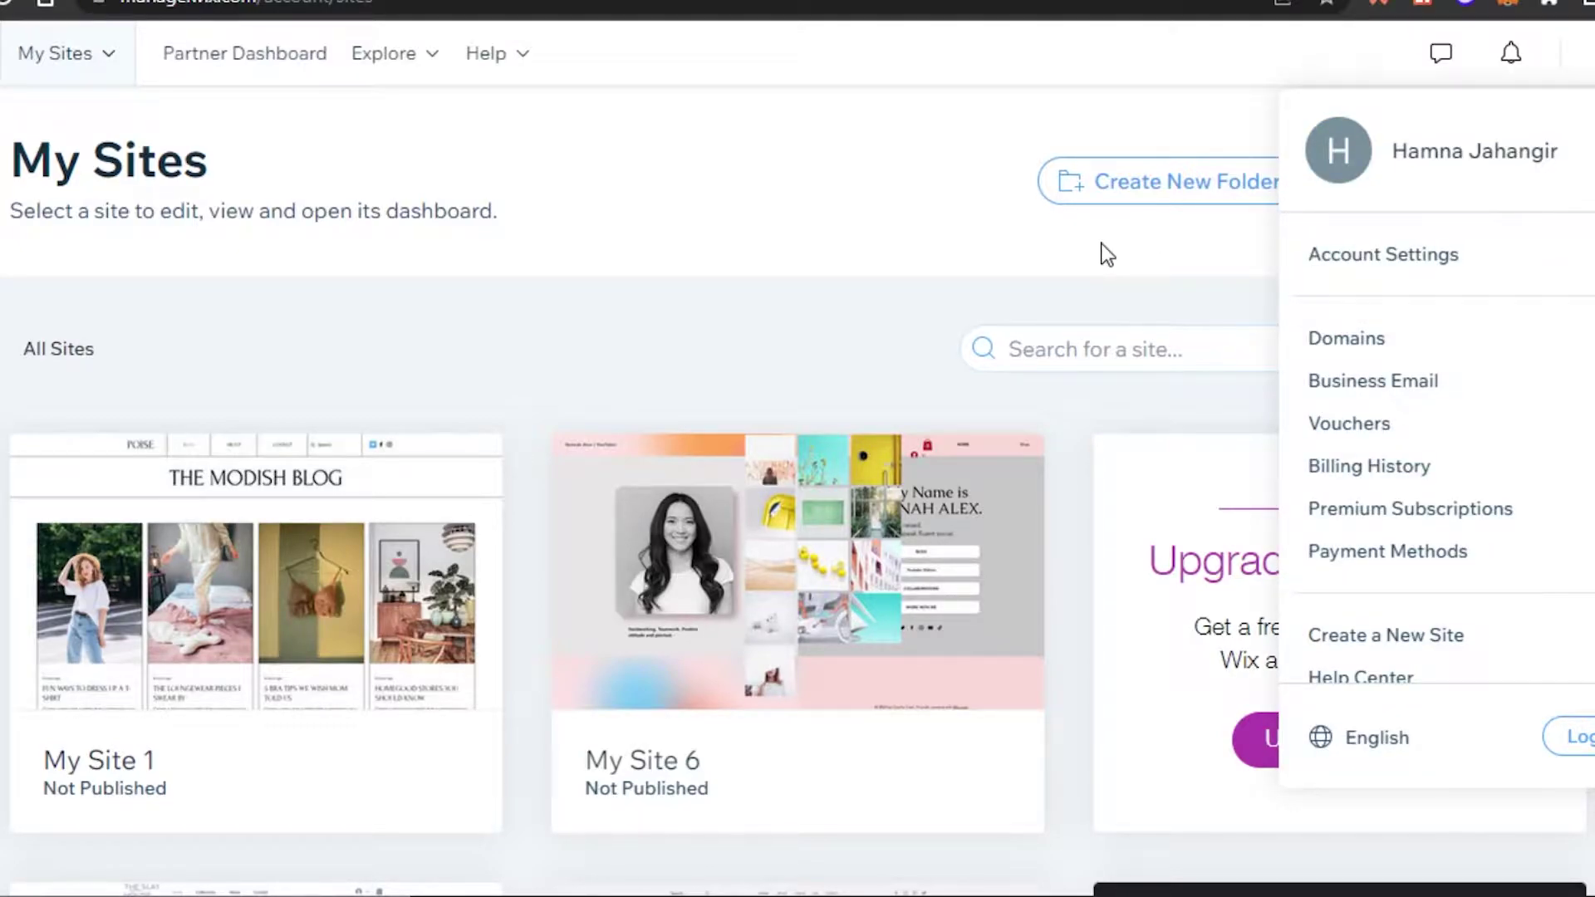
{"action": "left_click", "coordinate": [897, 230]}
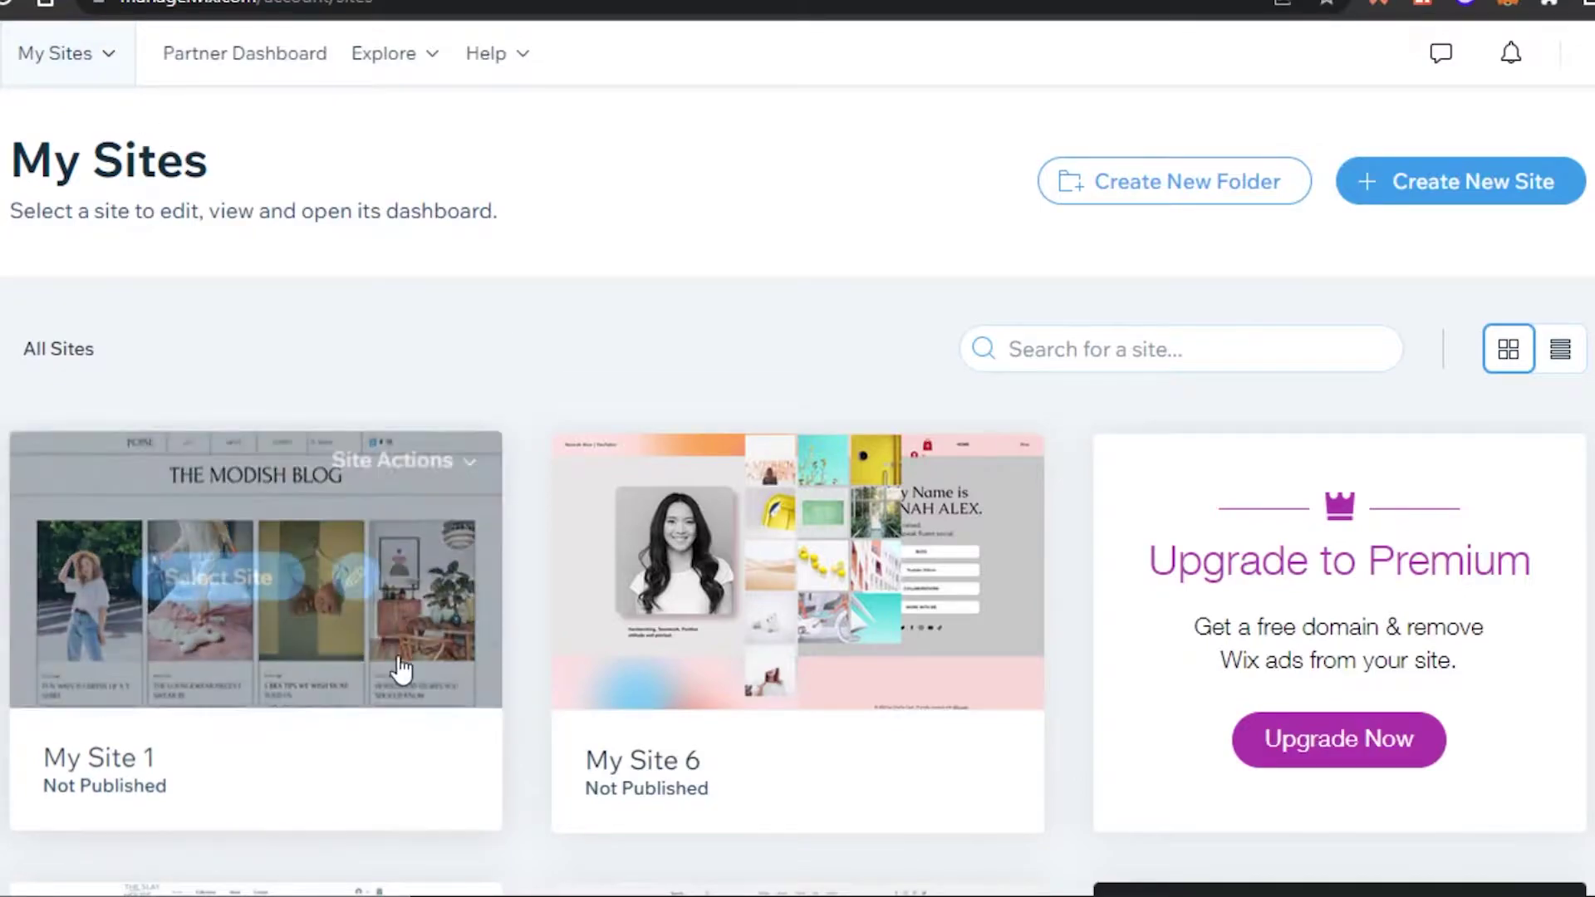
{"action": "scroll", "coordinate": [797, 499], "scroll_direction": "down", "scroll_amount": 3}
{"action": "scroll", "coordinate": [1210, 89], "scroll_direction": "up", "scroll_amount": 3}
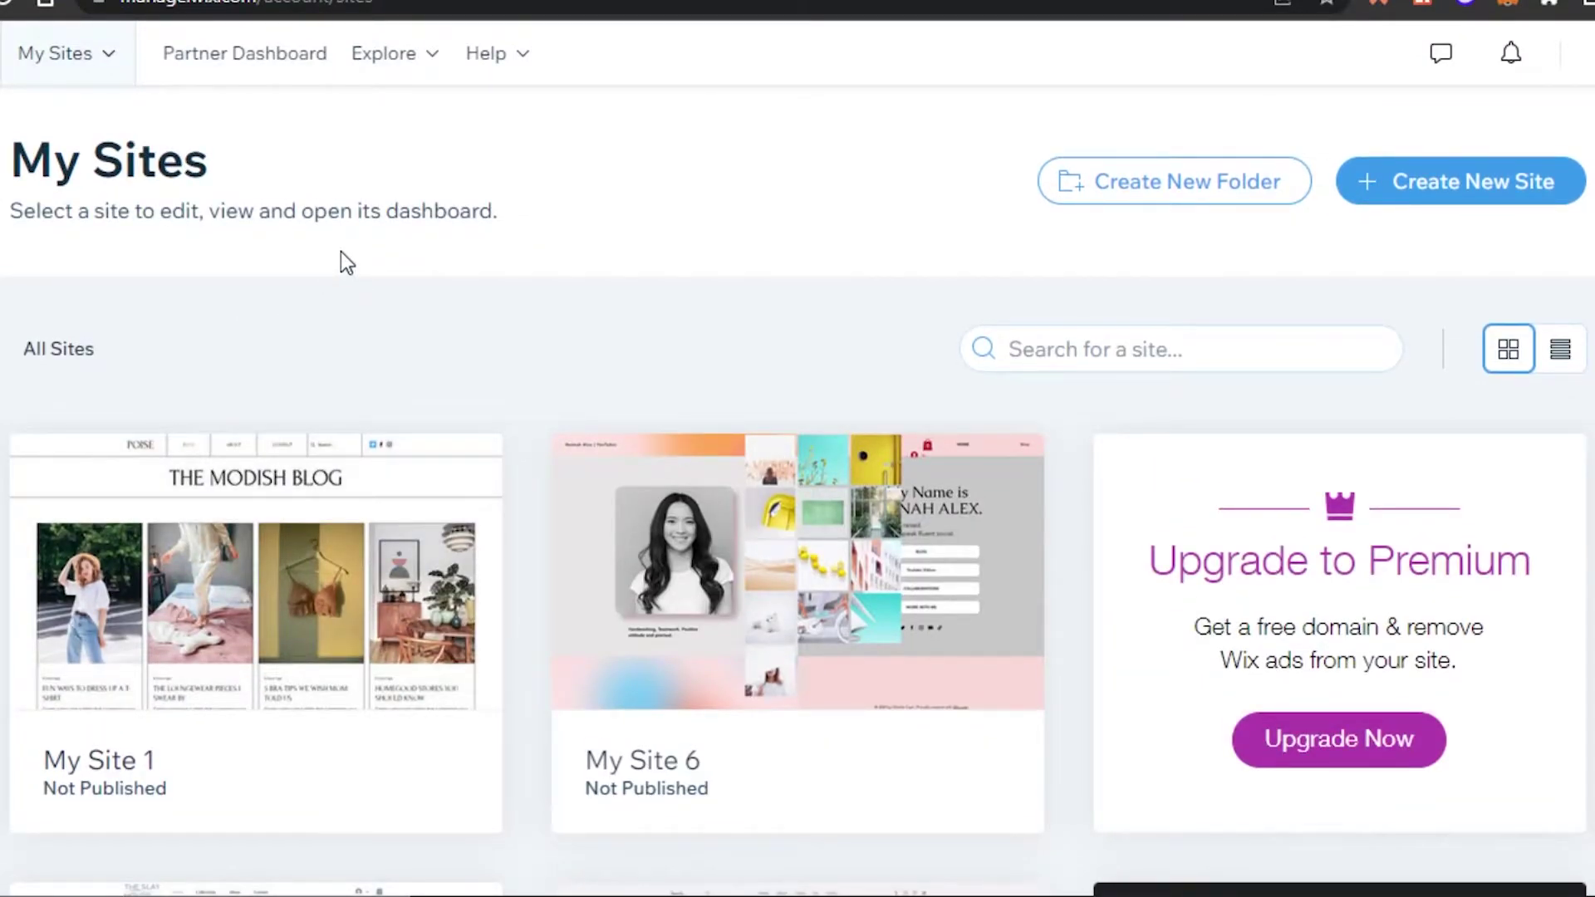
{"action": "left_click", "coordinate": [1452, 183]}
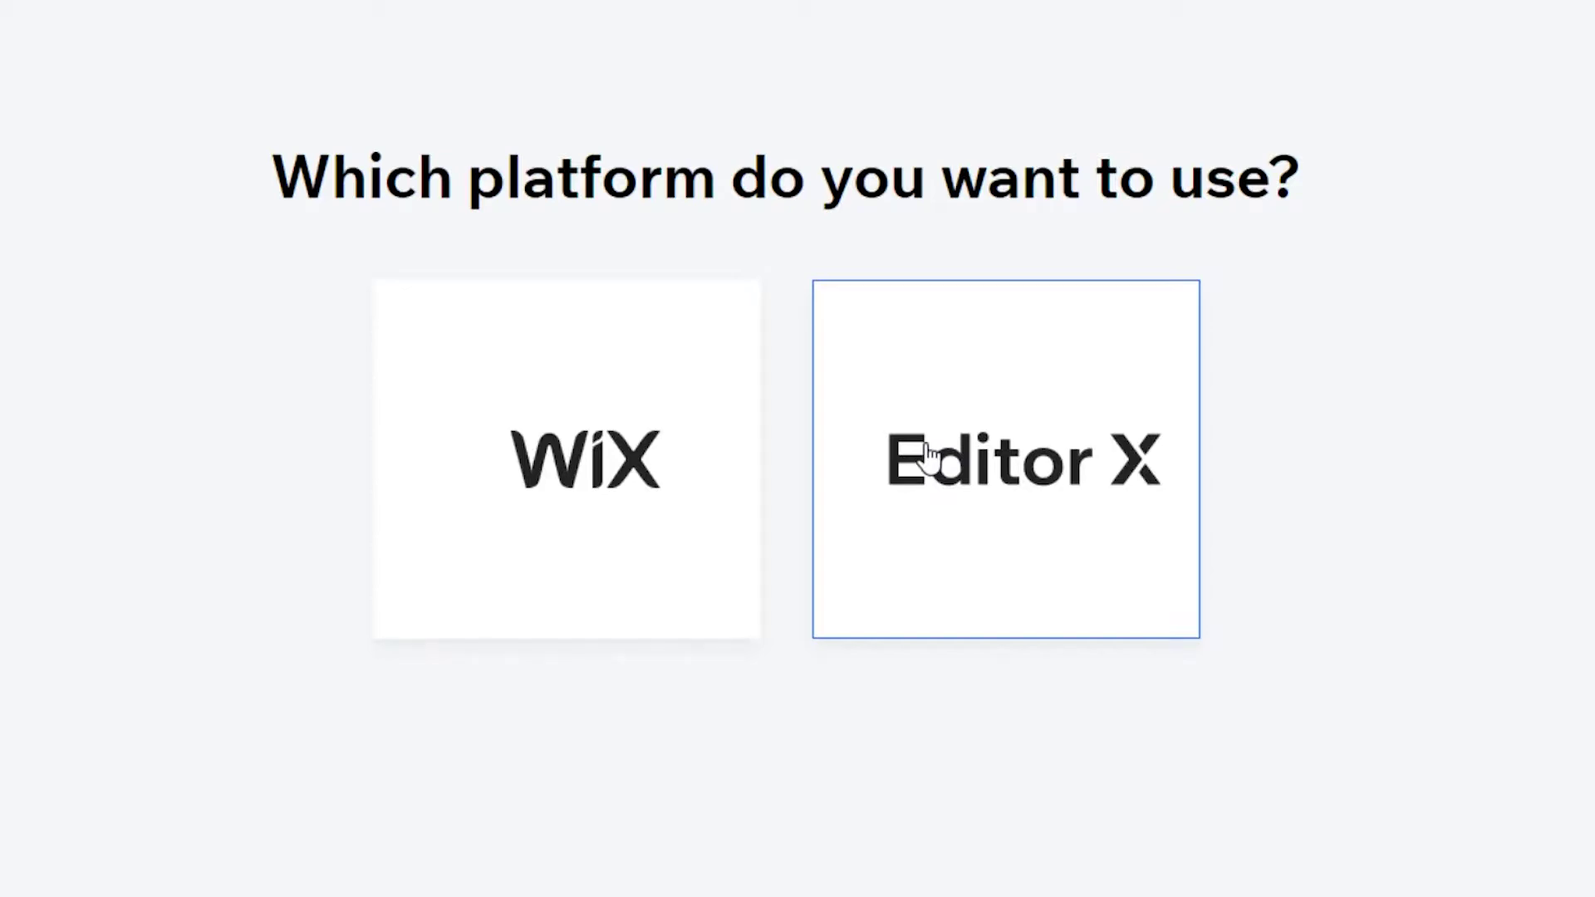
Choose the Wix platform and set the website type to Landing Page.
{"action": "left_click", "coordinate": [612, 489]}
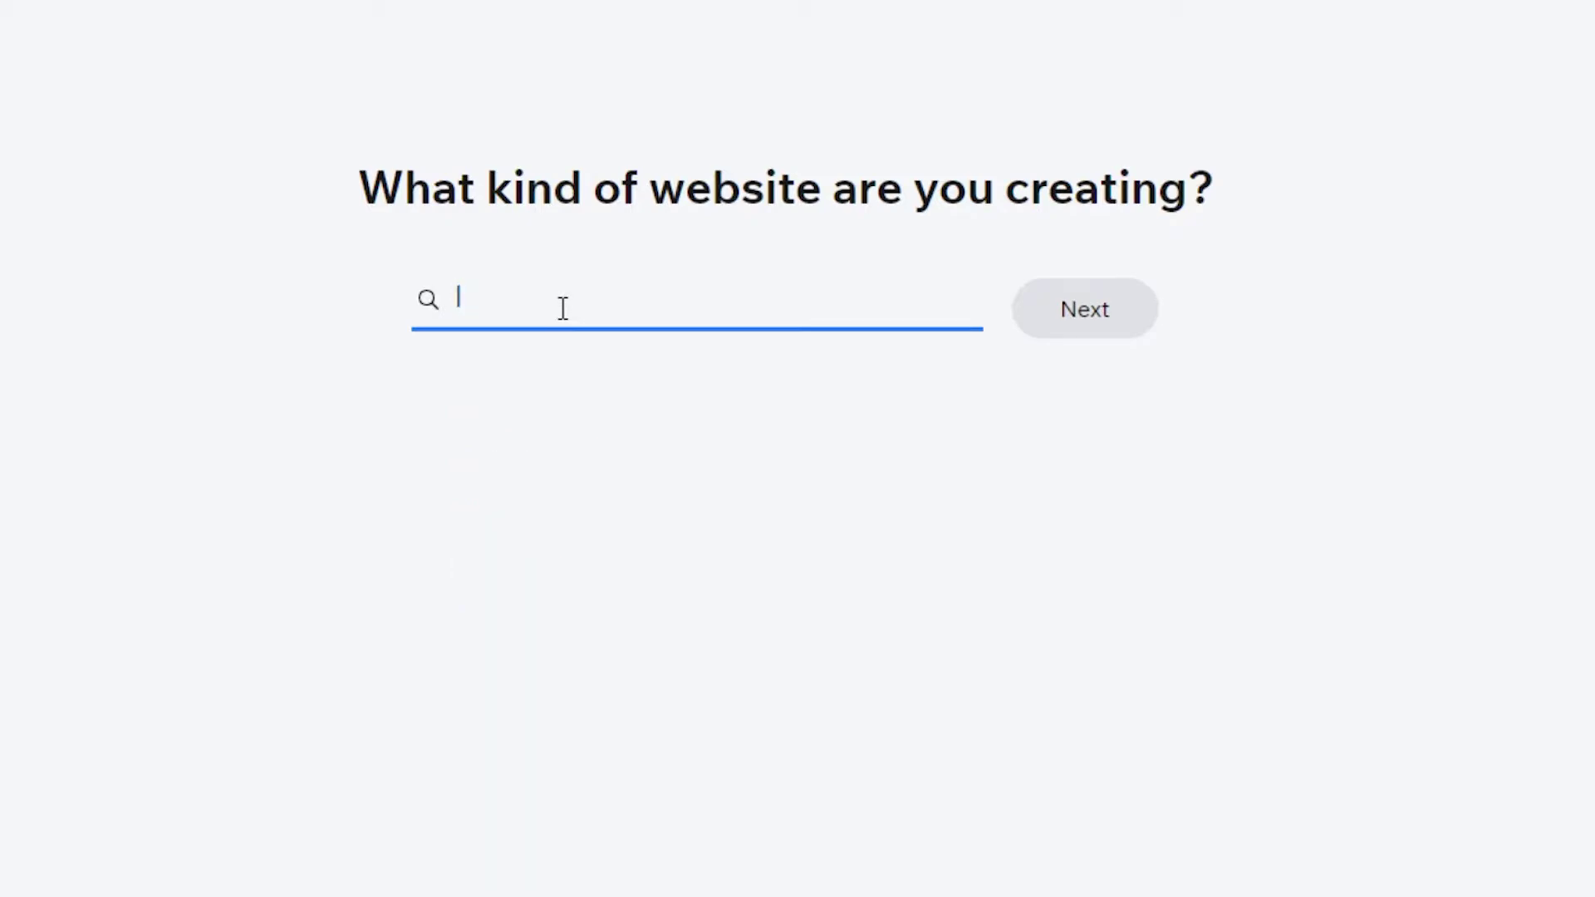
{"action": "type", "text": "land"}
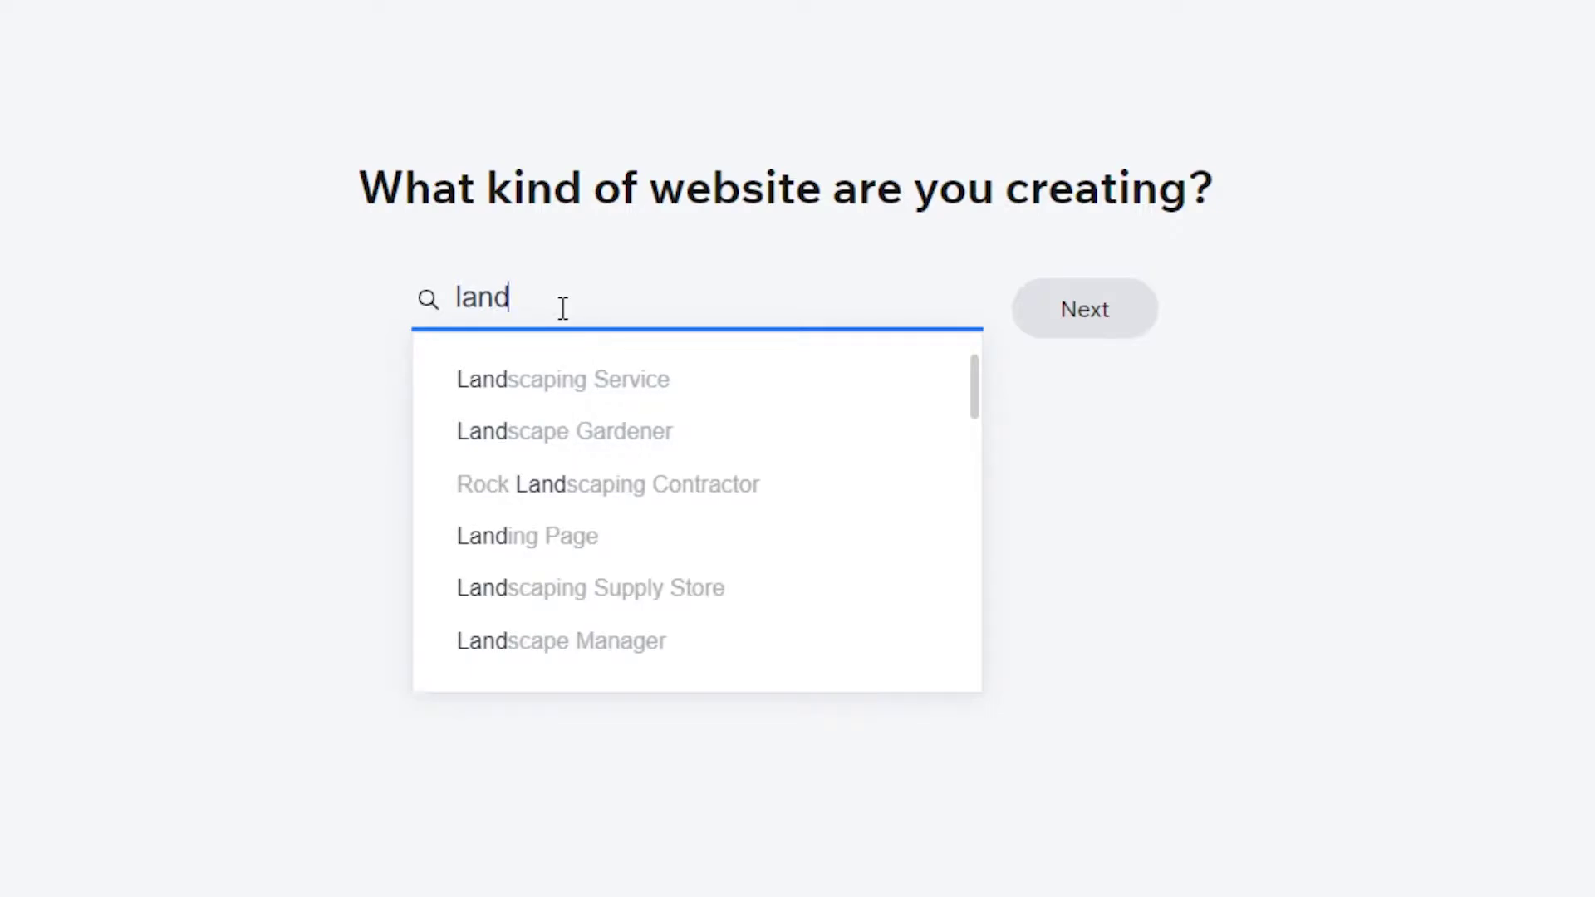
{"action": "type", "text": "ing p"}
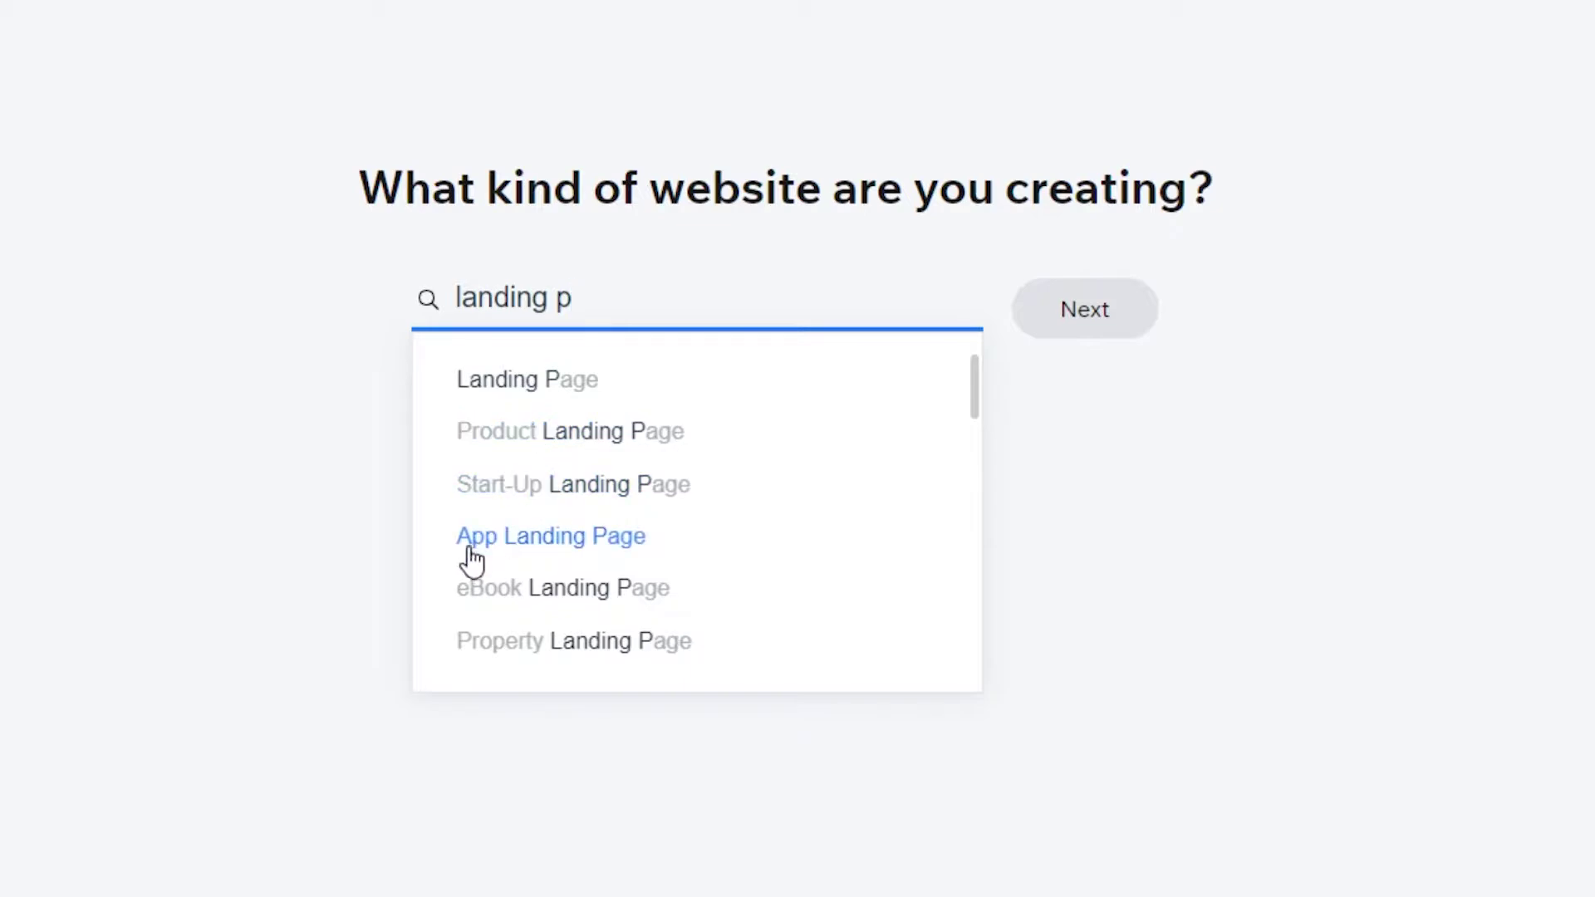
{"action": "left_click", "coordinate": [532, 409]}
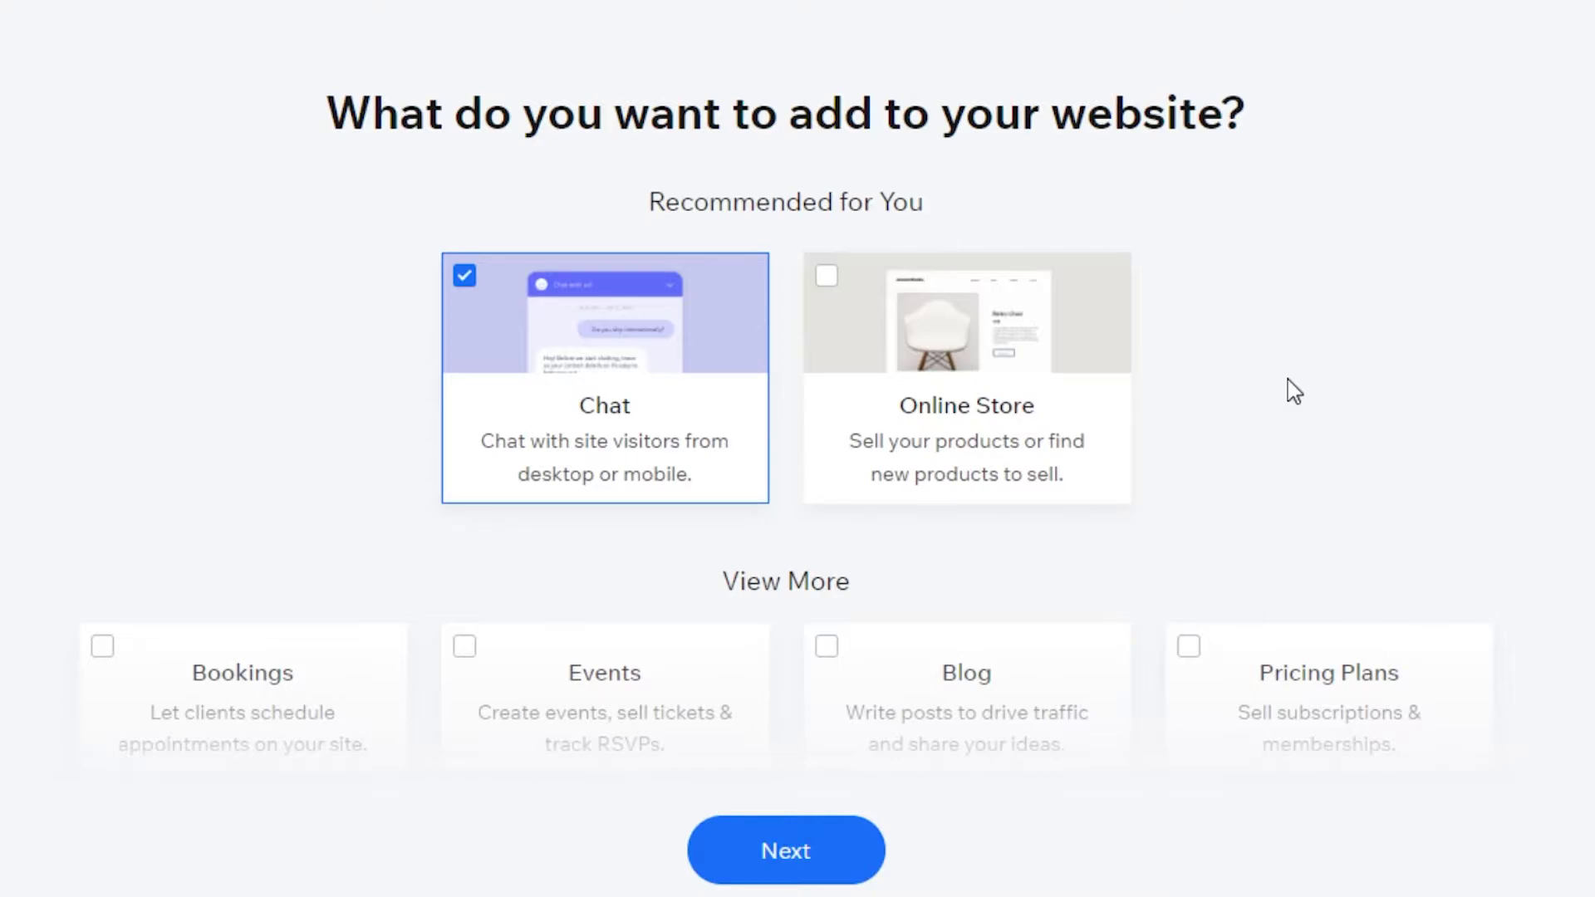
Tick Blog next to Chat and continue to the Promotional Page templates.
{"action": "left_click", "coordinate": [827, 652]}
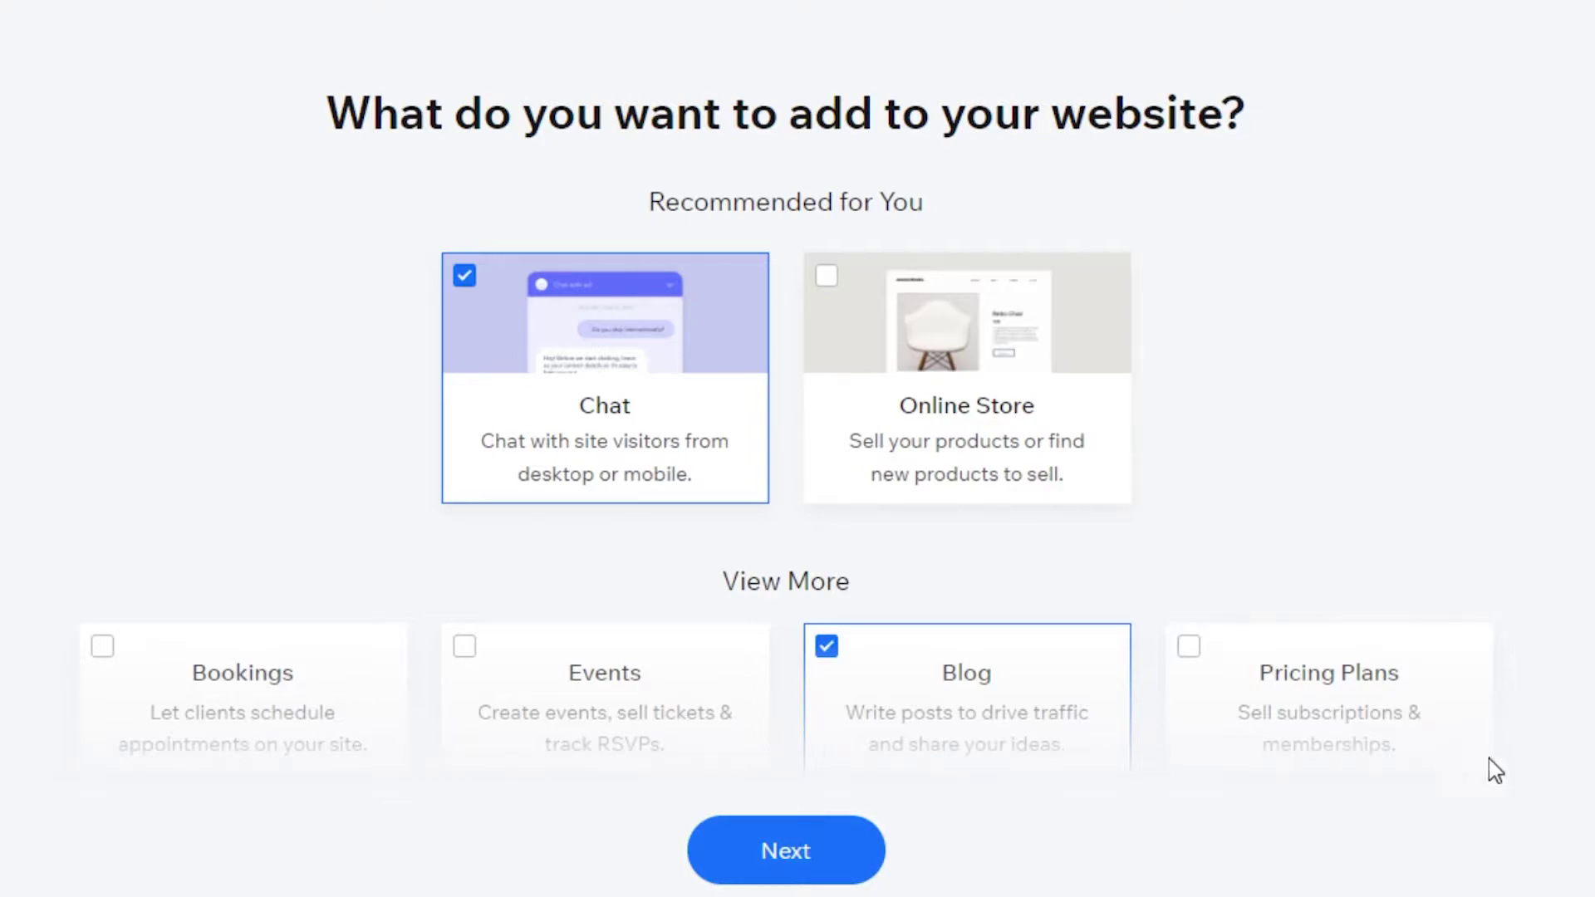
{"action": "left_click", "coordinate": [790, 882]}
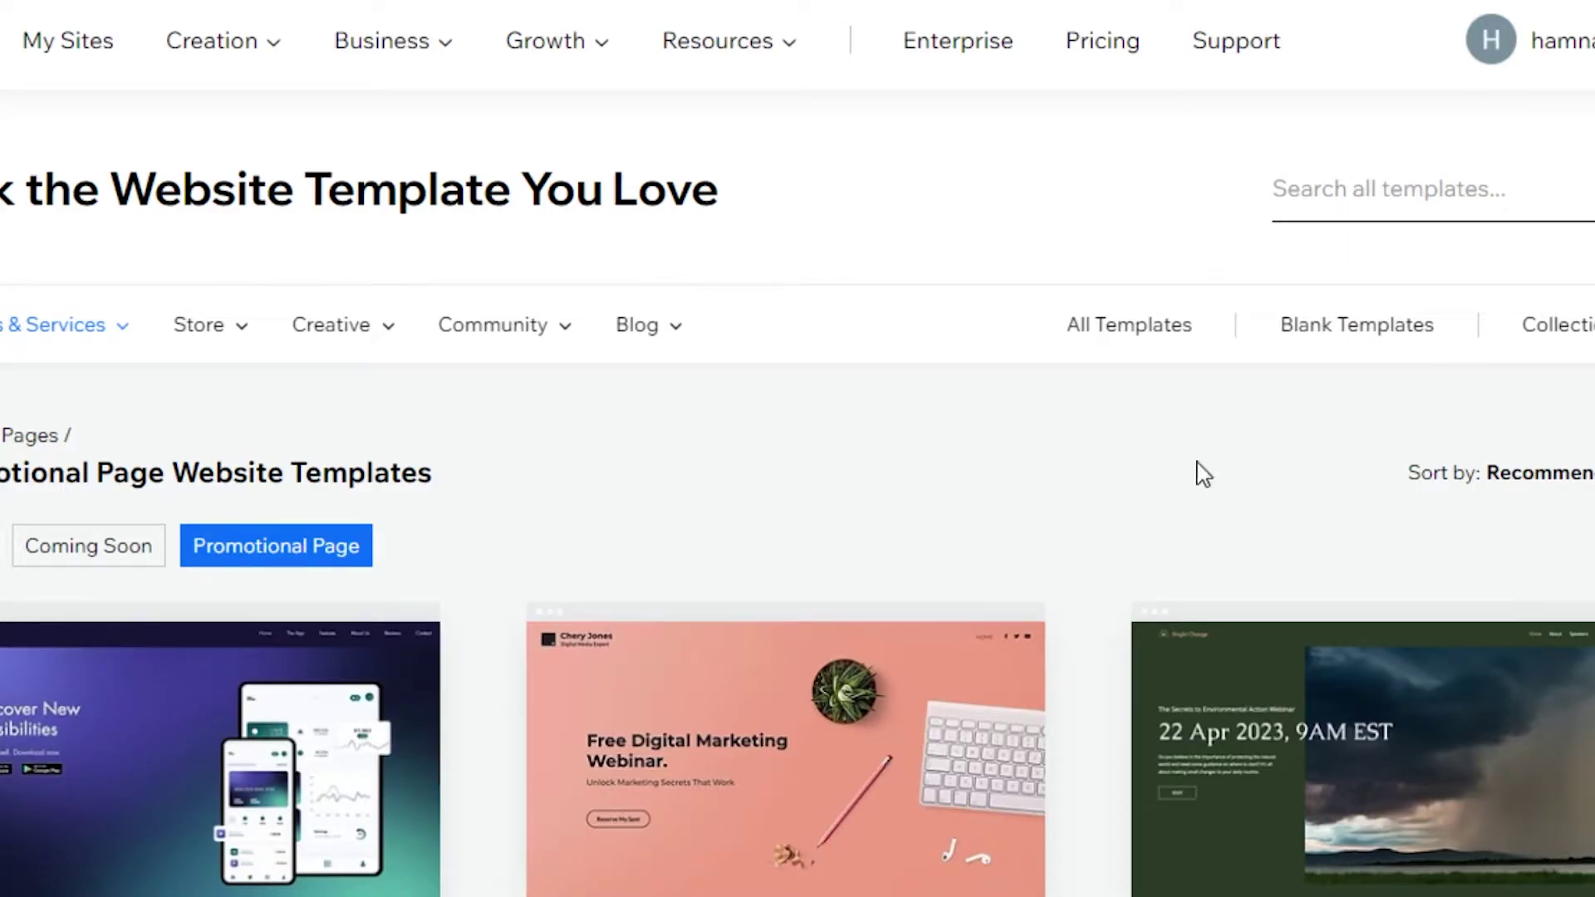
Browse the Promotional Page Website Templates gallery.
{"action": "scroll", "coordinate": [797, 499], "scroll_direction": "down", "scroll_amount": 15}
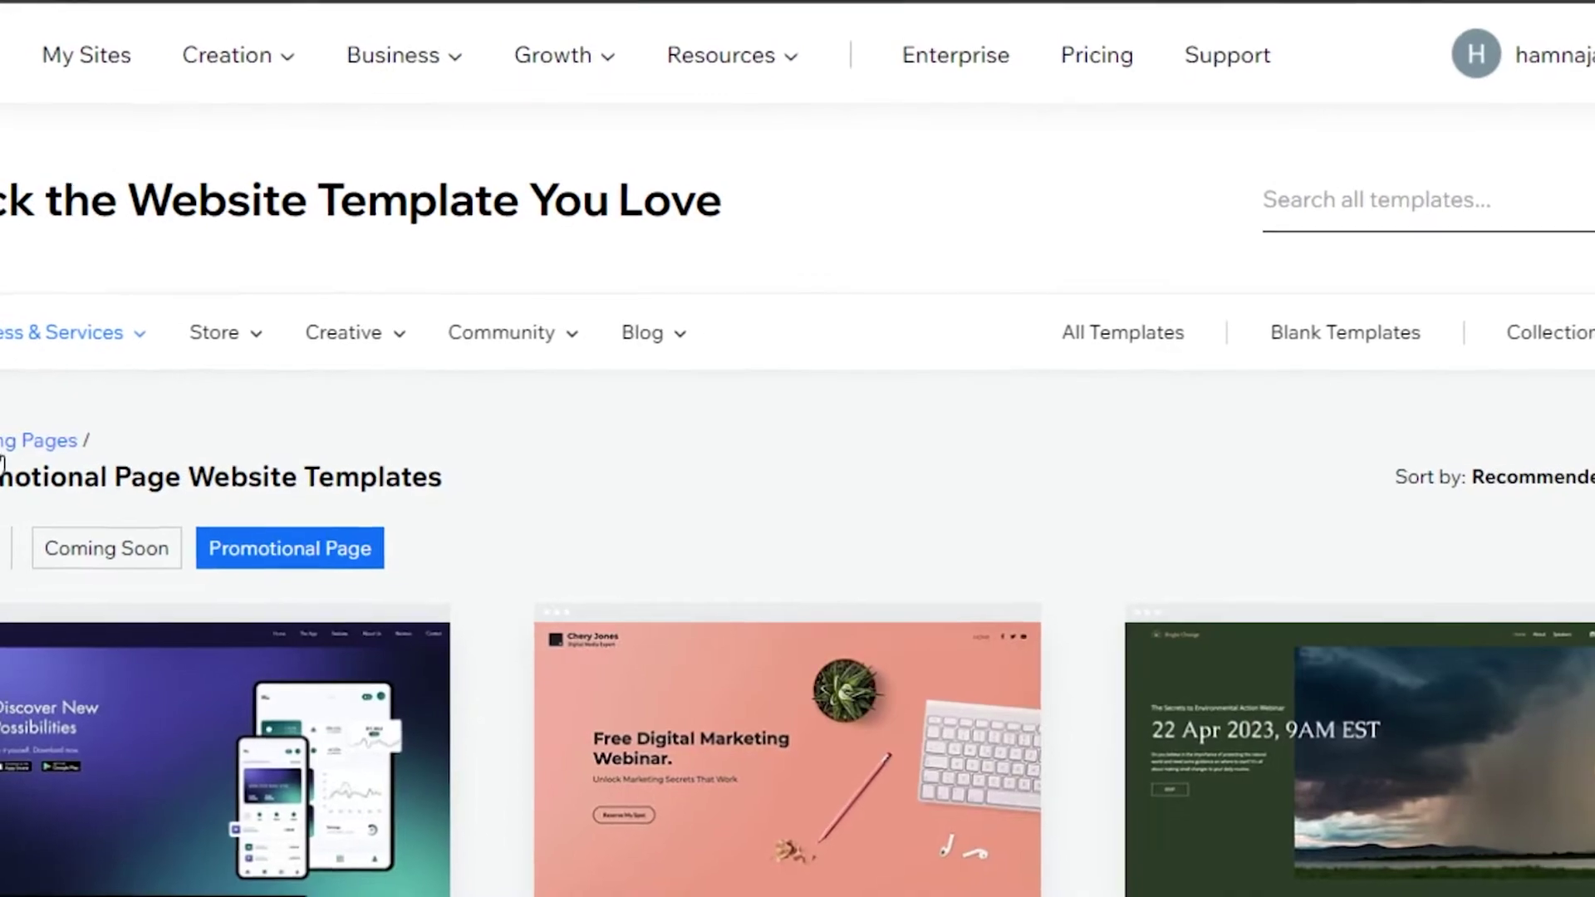
{"action": "left_click", "coordinate": [142, 546]}
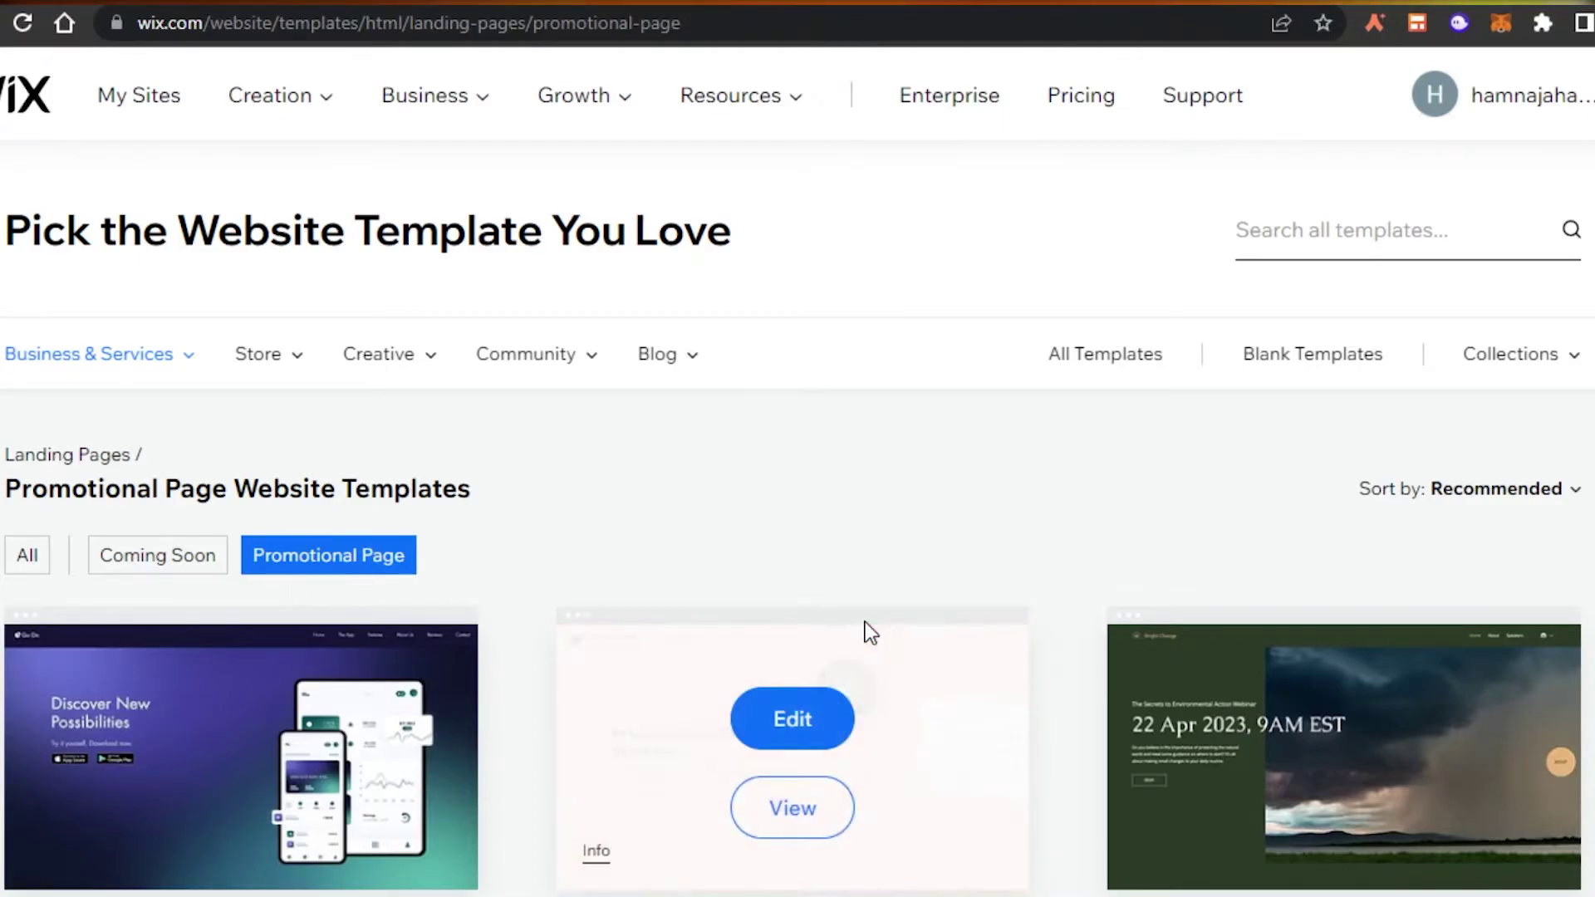
{"action": "scroll", "coordinate": [797, 499], "scroll_direction": "down", "scroll_amount": 20}
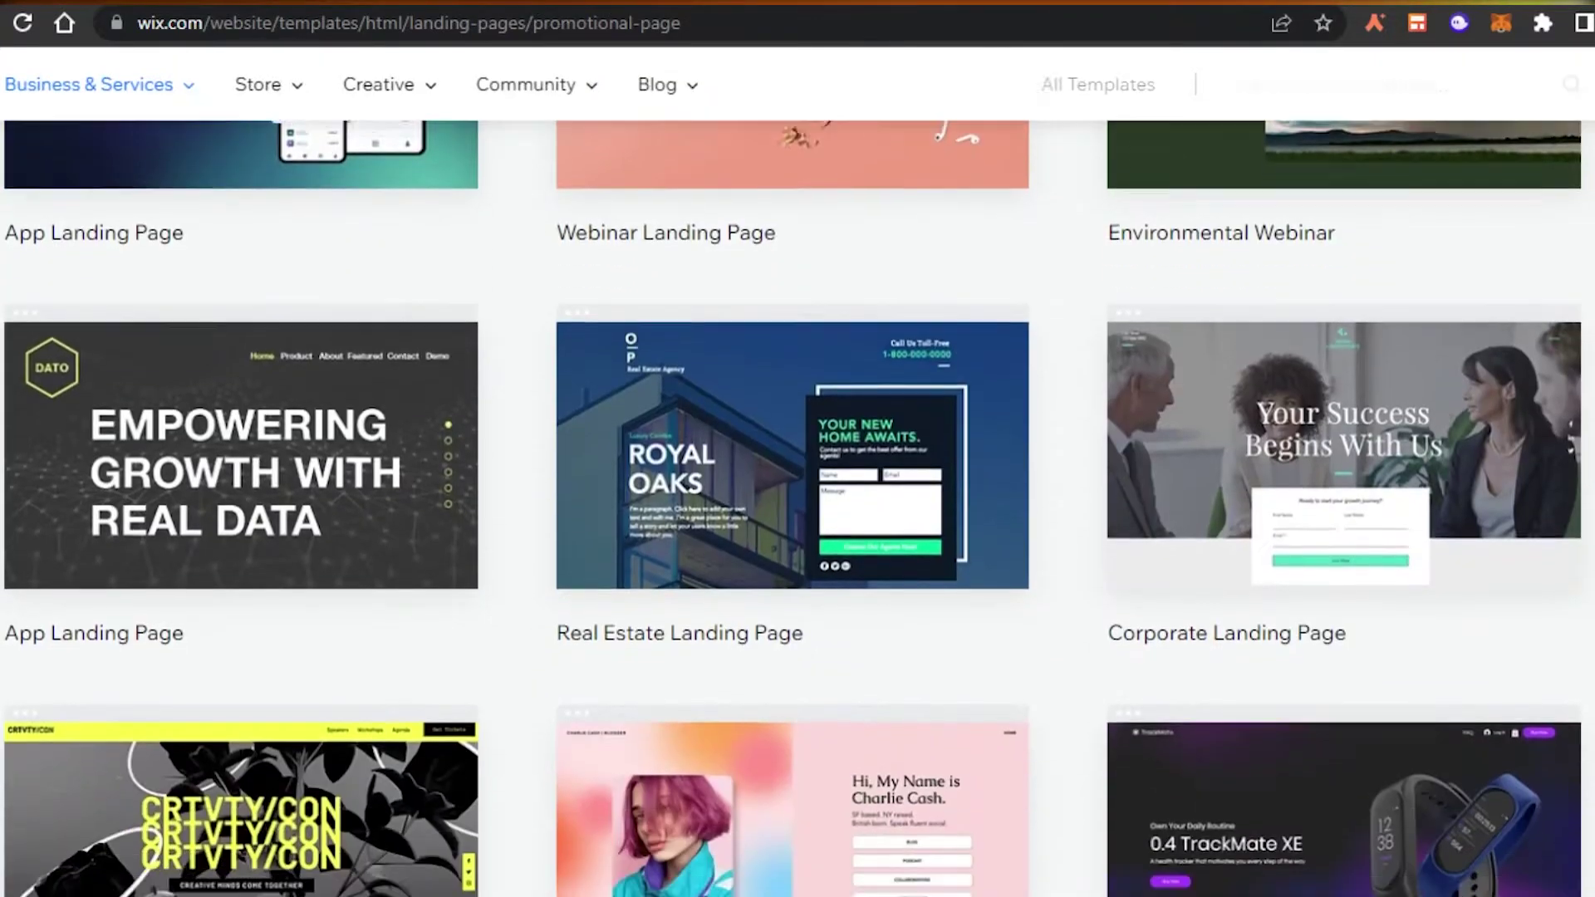
{"action": "scroll", "coordinate": [797, 498], "scroll_direction": "down", "scroll_amount": 2}
{"action": "scroll", "coordinate": [797, 498], "scroll_direction": "up", "scroll_amount": 9}
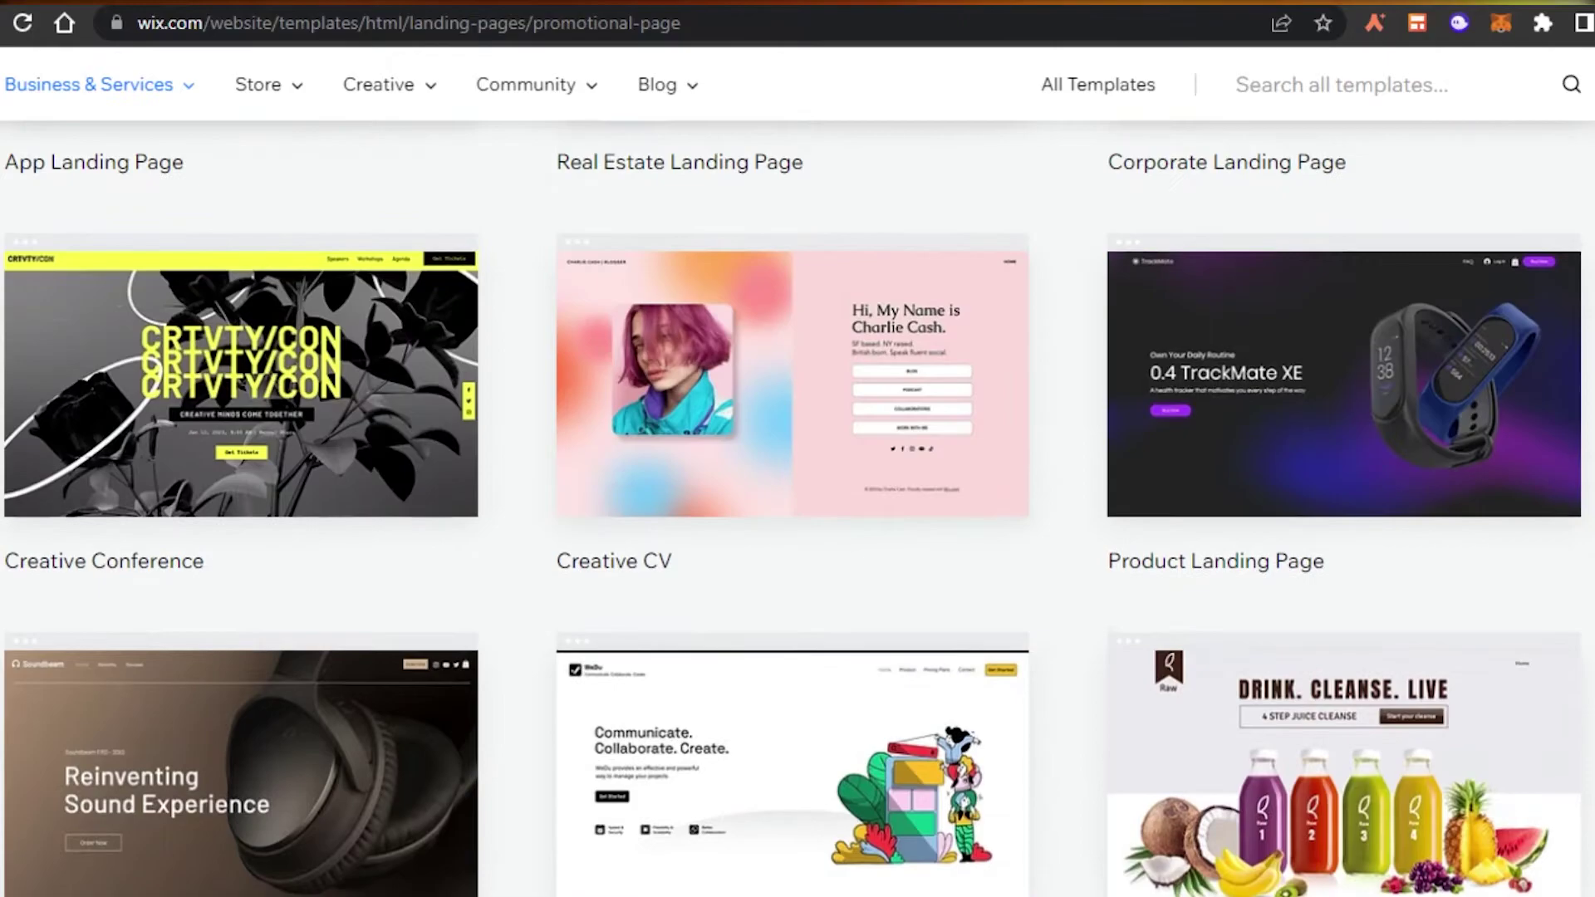
{"action": "scroll", "coordinate": [797, 498], "scroll_direction": "up", "scroll_amount": 5}
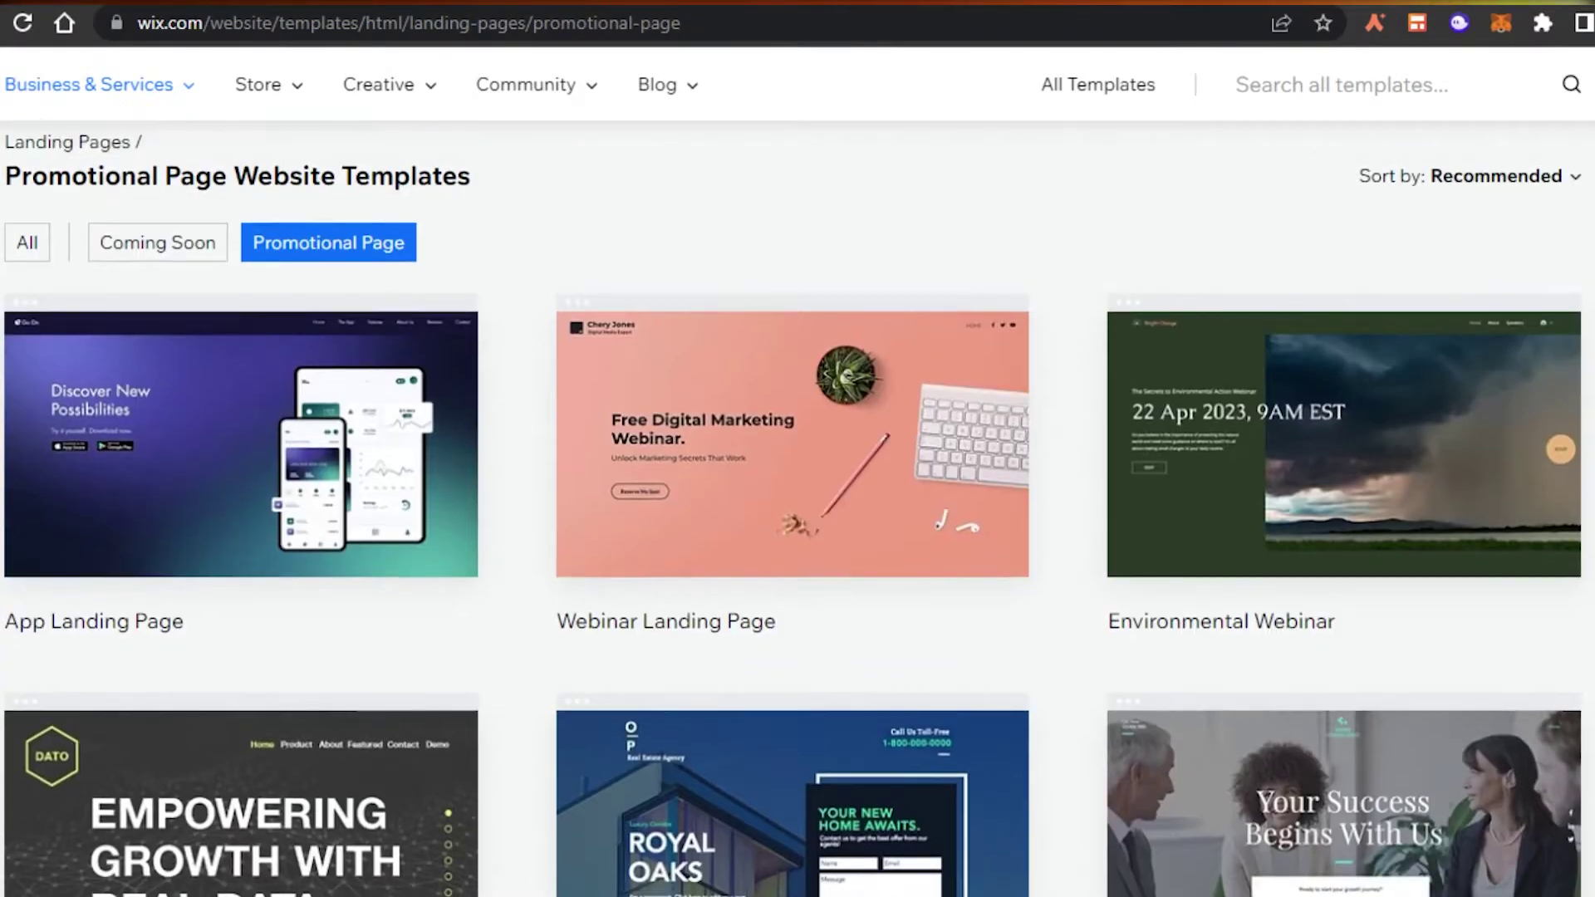
{"action": "scroll", "coordinate": [797, 498], "scroll_direction": "down", "scroll_amount": 3}
{"action": "scroll", "coordinate": [792, 508], "scroll_direction": "up", "scroll_amount": 1}
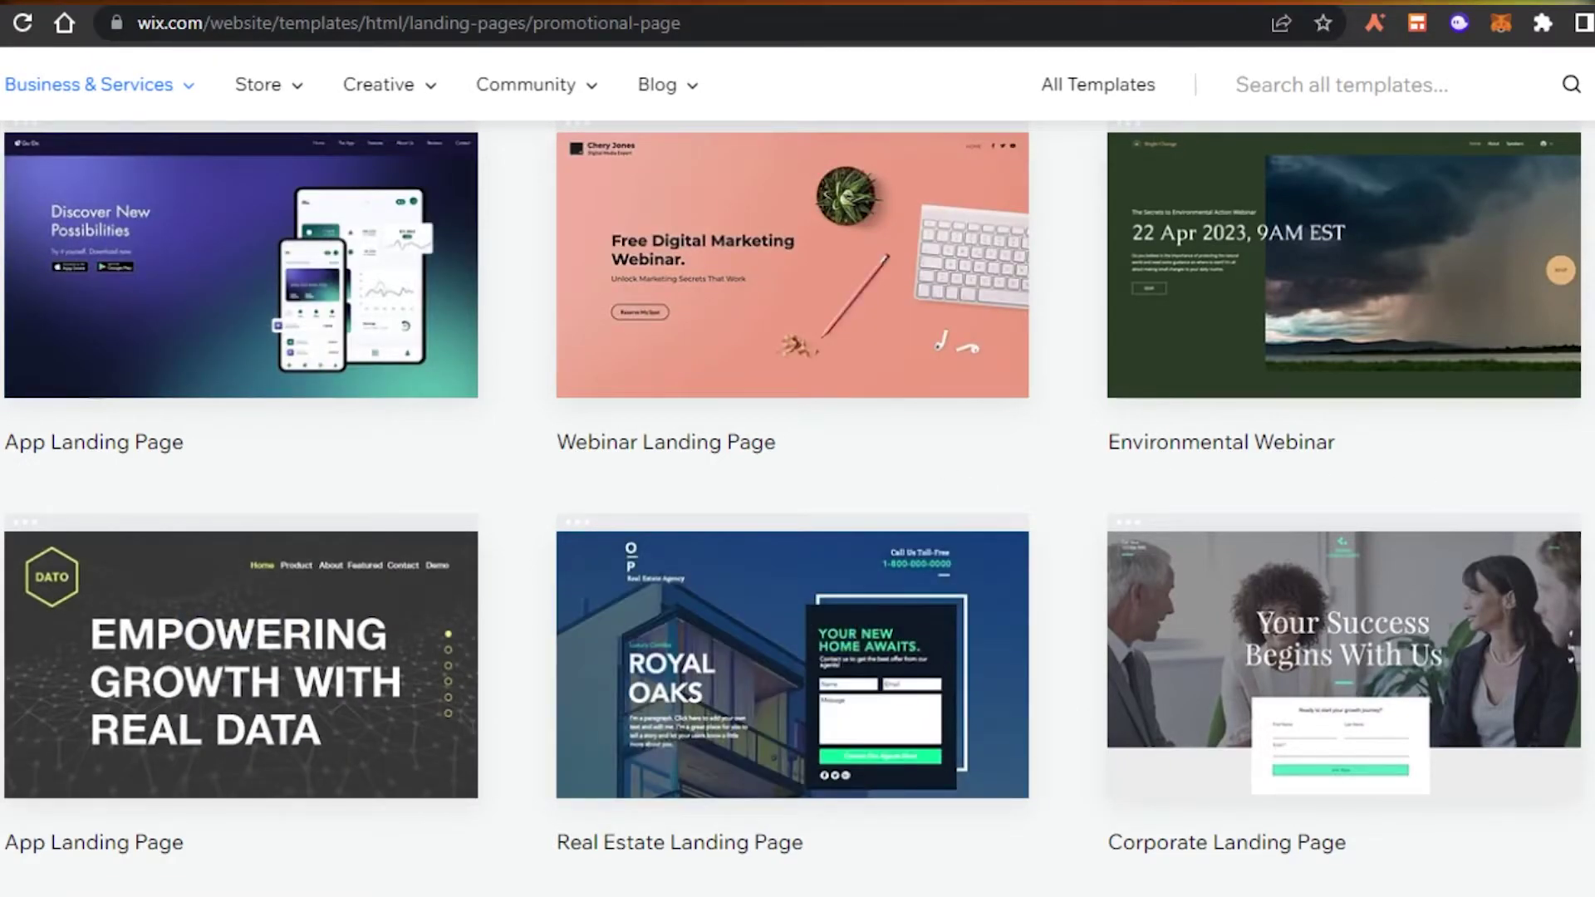
{"action": "scroll", "coordinate": [1582, 432], "scroll_direction": "down", "scroll_amount": 1}
{"action": "scroll", "coordinate": [792, 509], "scroll_direction": "down", "scroll_amount": 10}
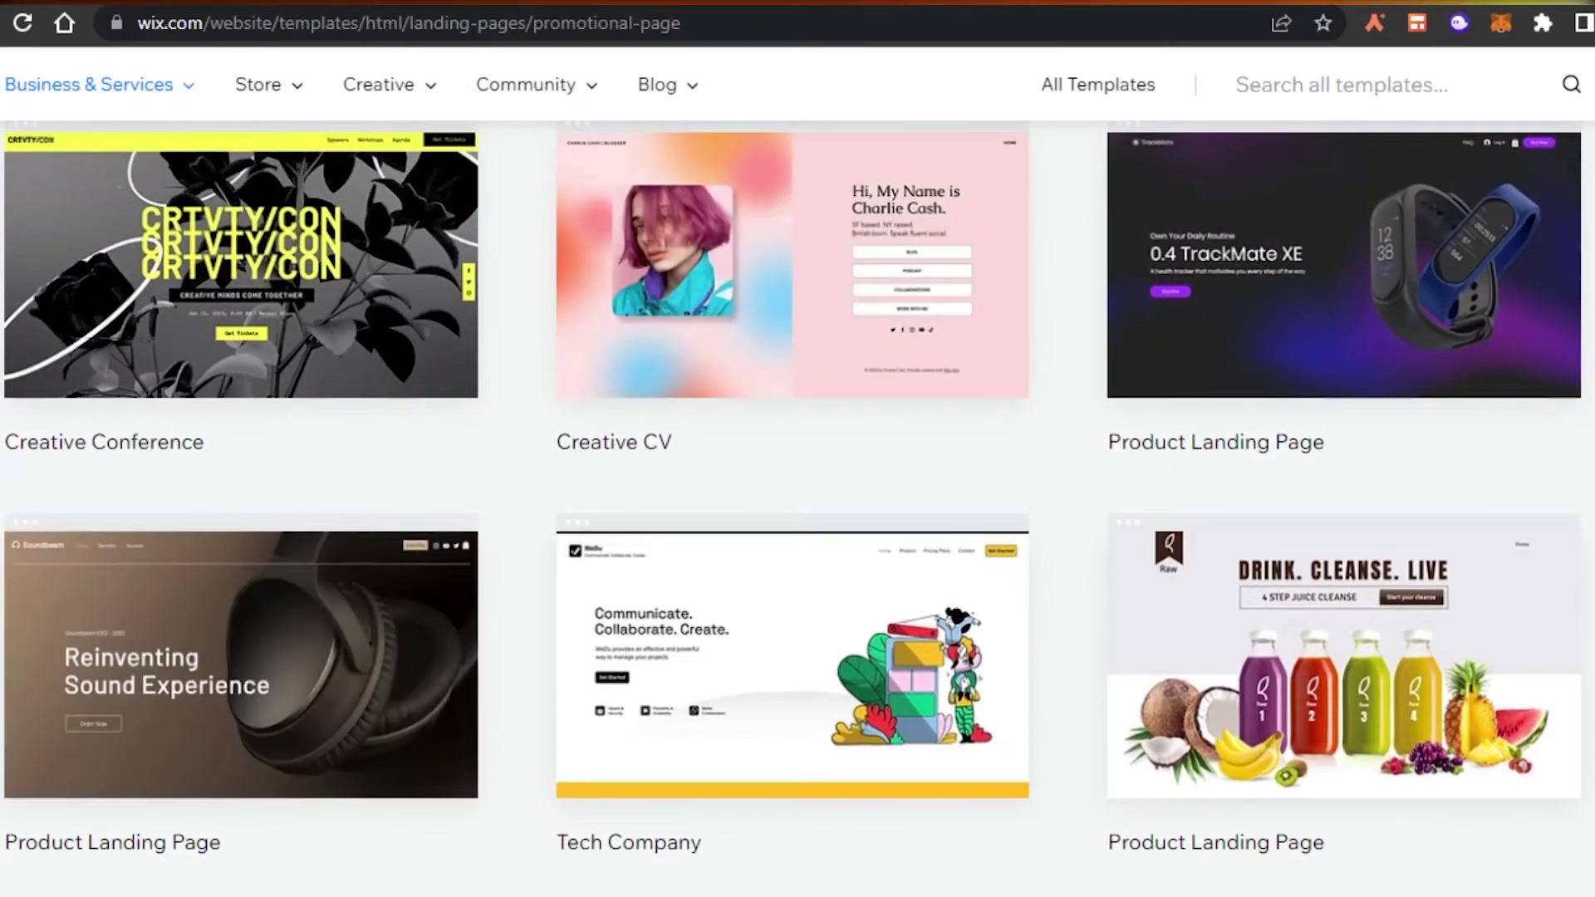
{"action": "scroll", "coordinate": [997, 498], "scroll_direction": "up", "scroll_amount": 10}
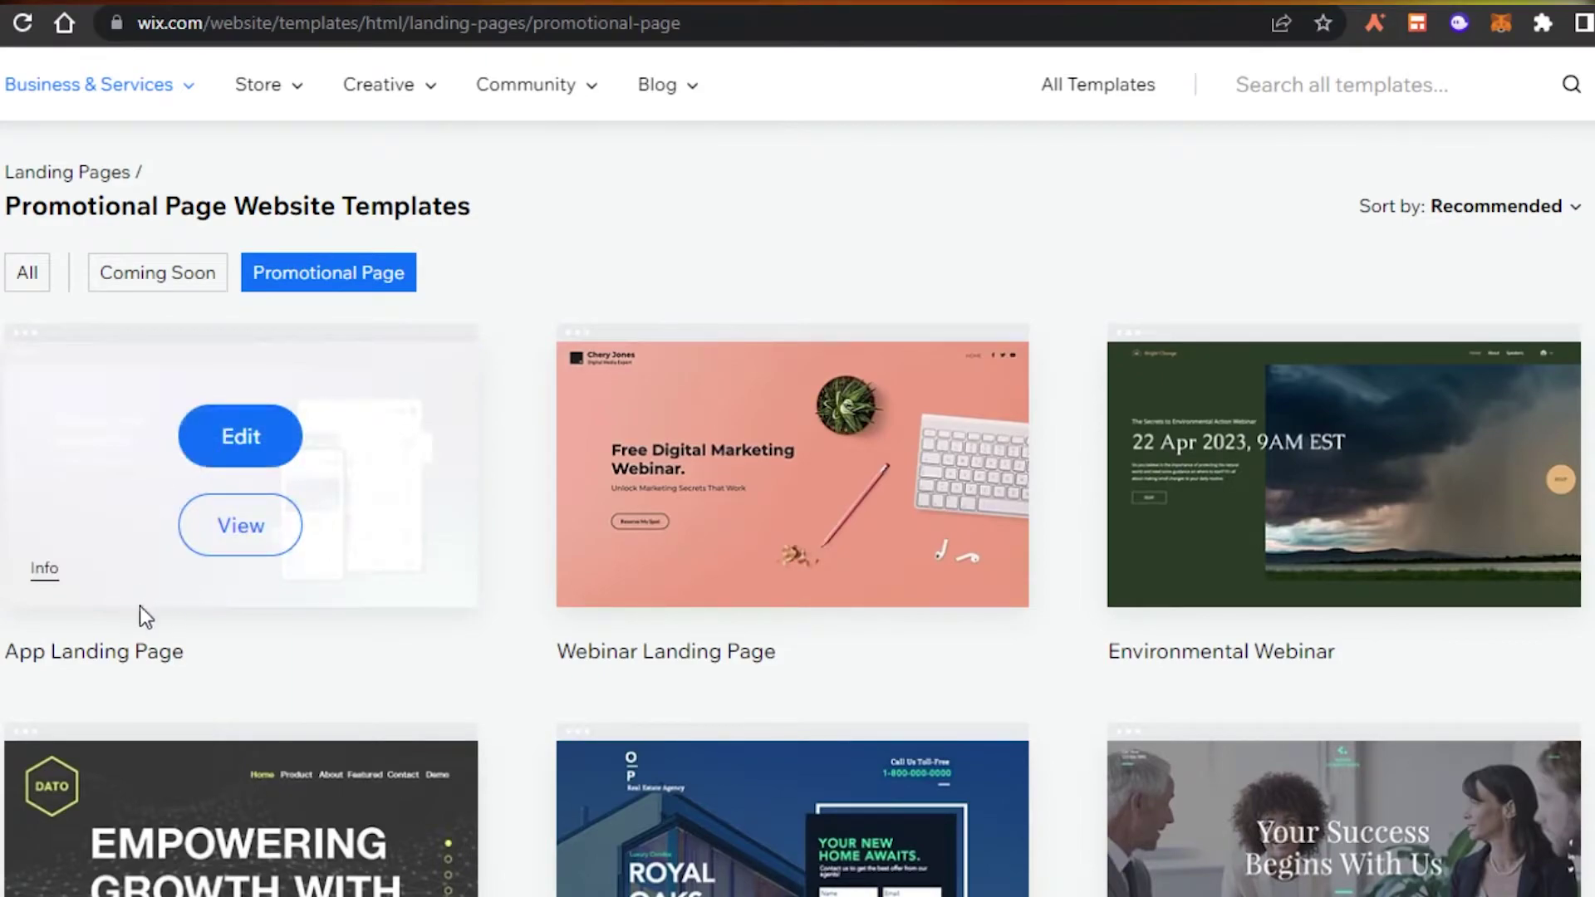
Open the App Landing Page template in the Wix Editor.
{"action": "mouse_move", "coordinate": [137, 480]}
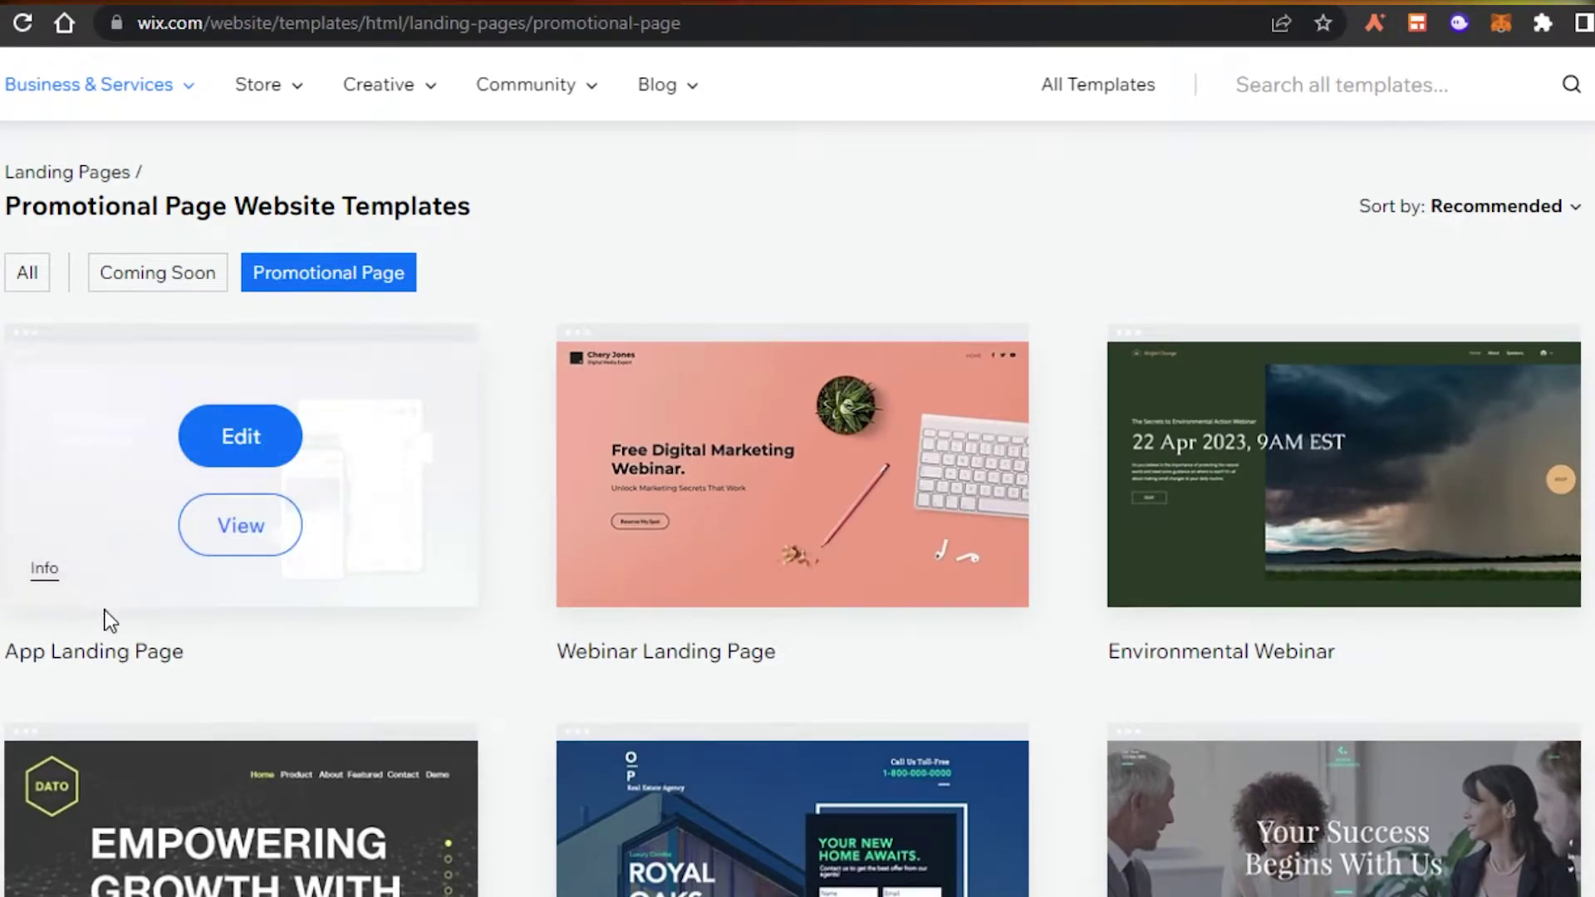
{"action": "scroll", "coordinate": [1378, 465], "scroll_direction": "down", "scroll_amount": 10}
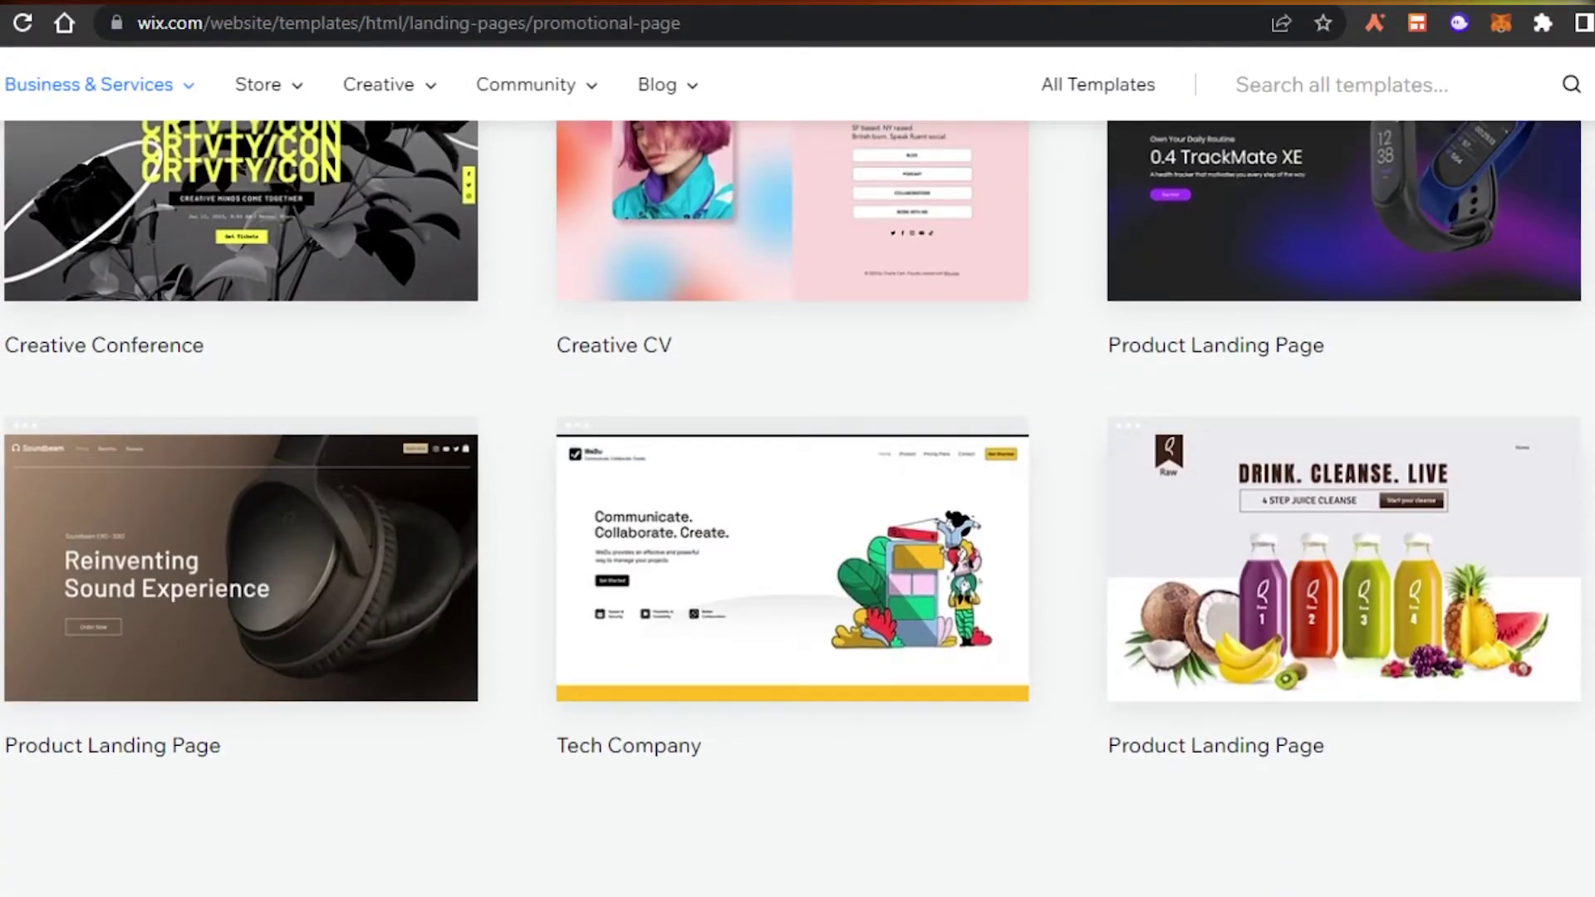
{"action": "scroll", "coordinate": [798, 509], "scroll_direction": "up", "scroll_amount": 10}
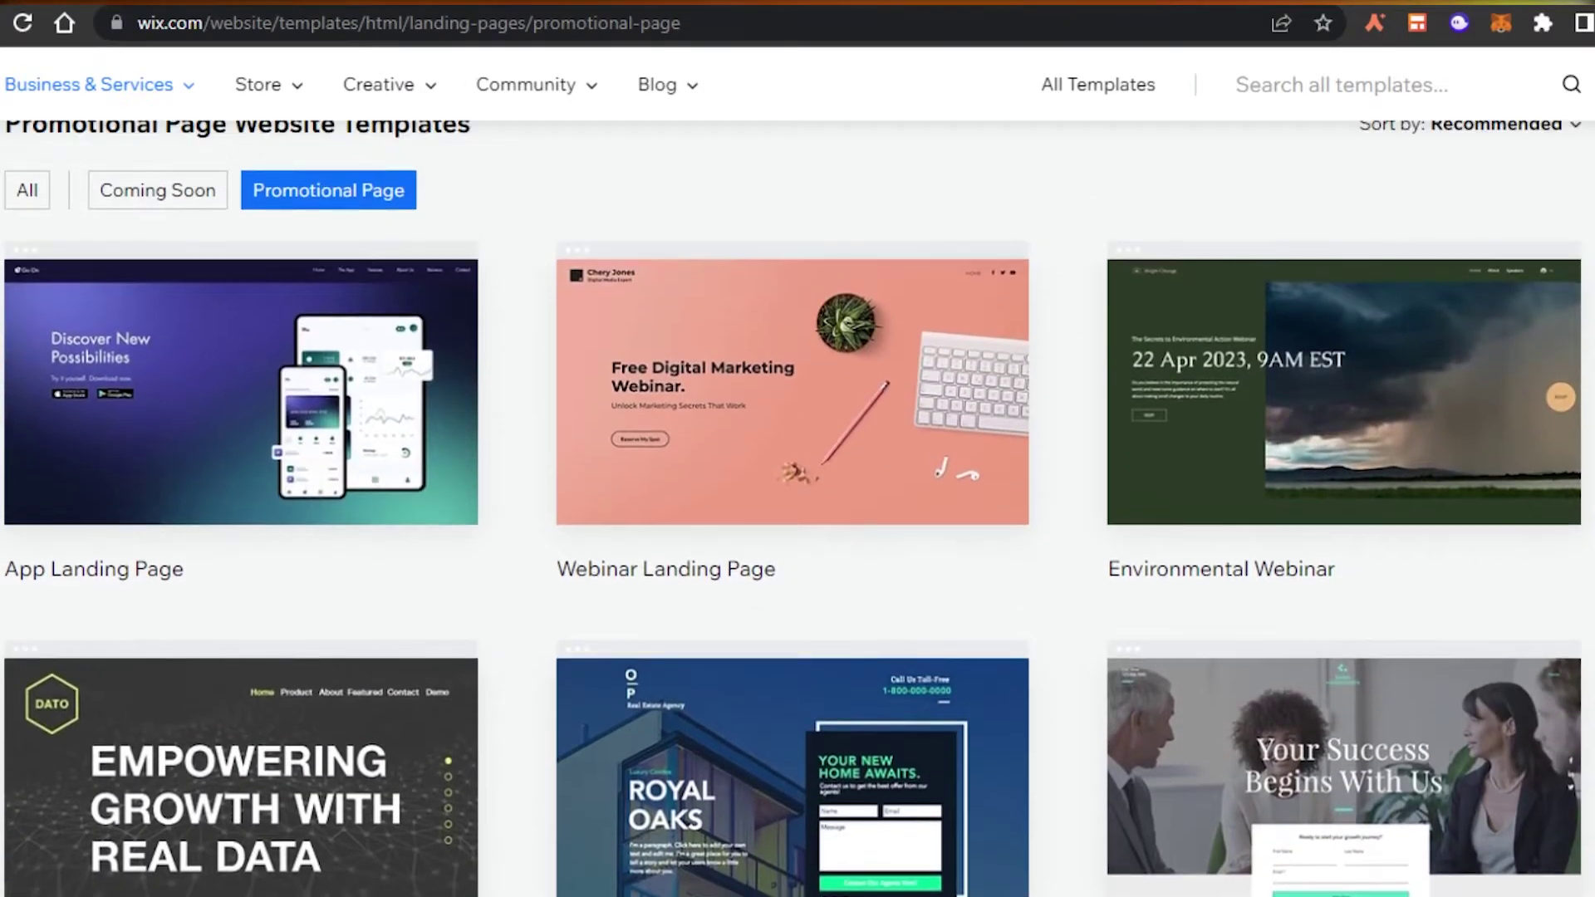
{"action": "scroll", "coordinate": [797, 498], "scroll_direction": "down", "scroll_amount": 2}
{"action": "scroll", "coordinate": [798, 499], "scroll_direction": "down", "scroll_amount": 3}
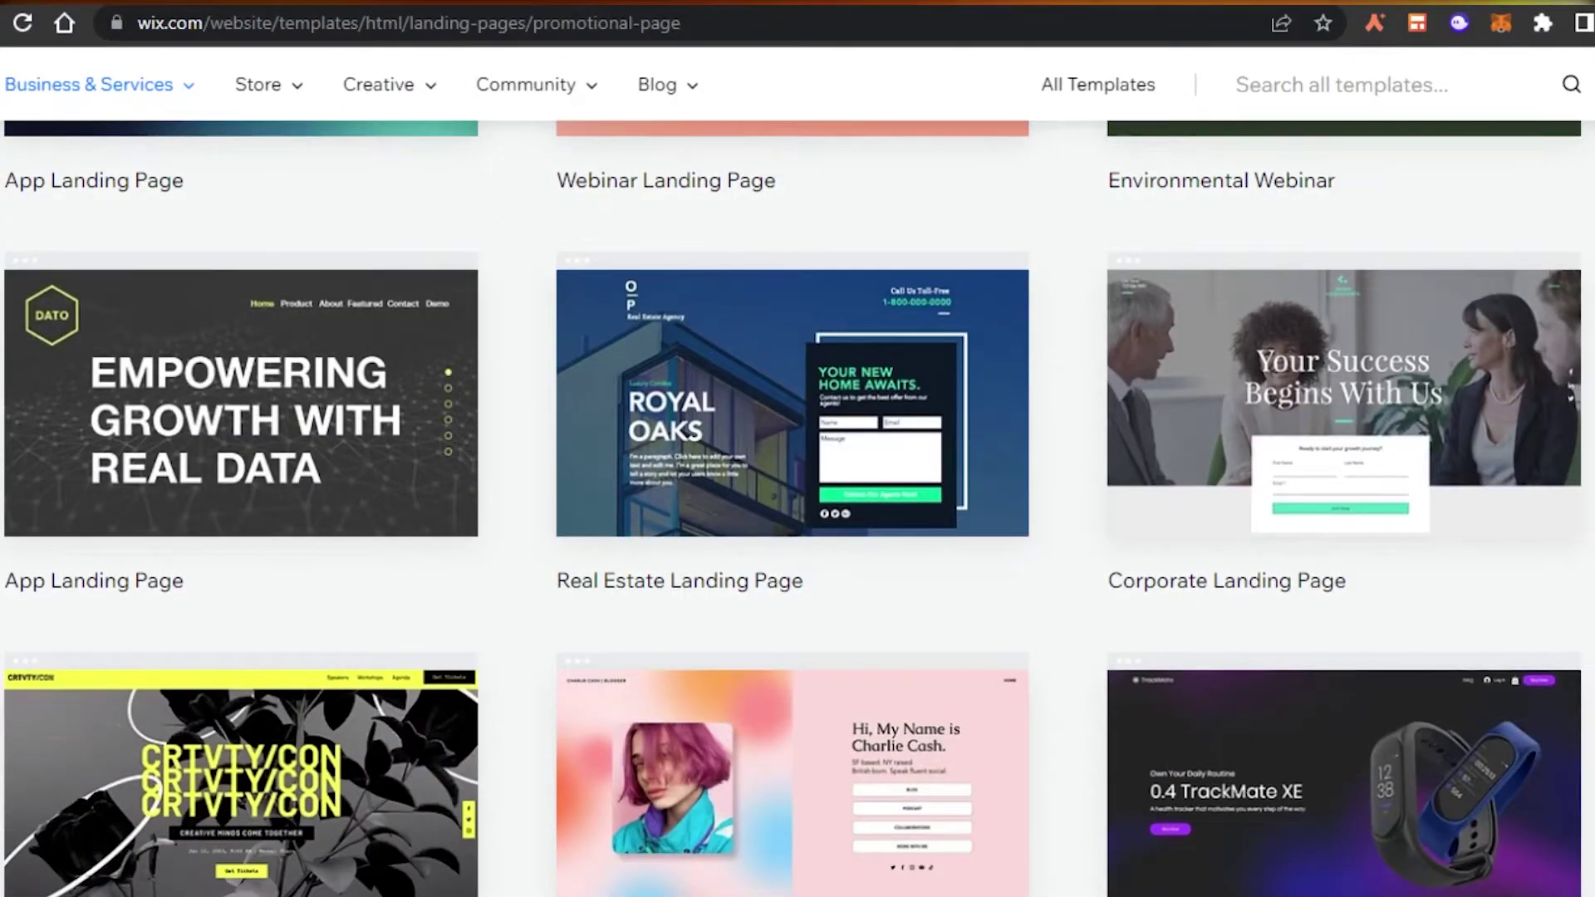
{"action": "scroll", "coordinate": [797, 498], "scroll_direction": "down", "scroll_amount": 5}
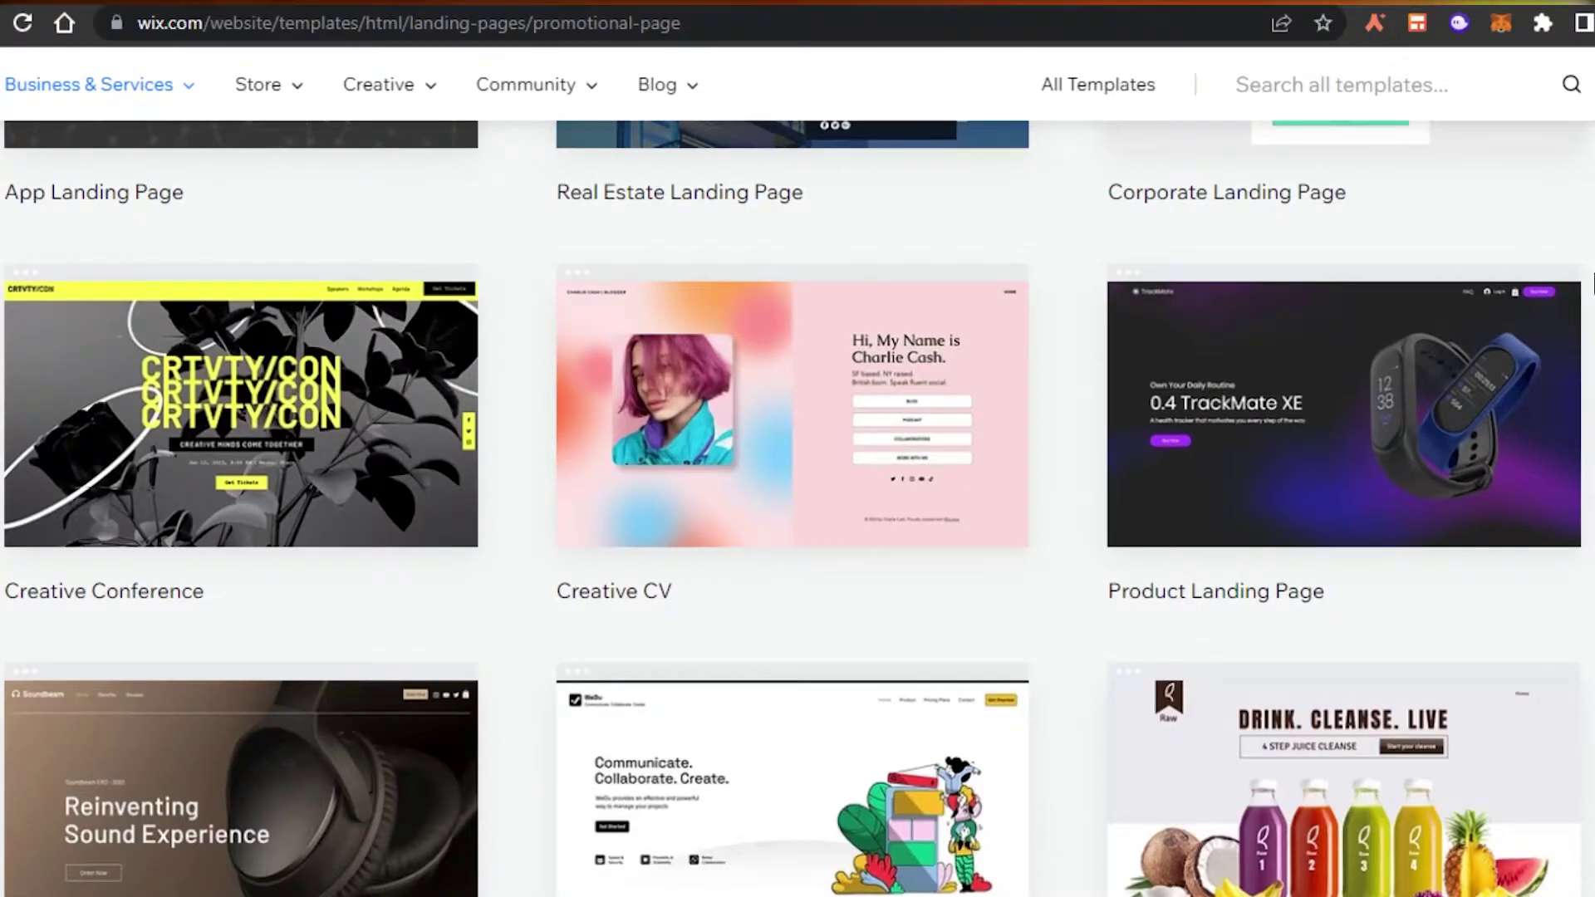
{"action": "scroll", "coordinate": [676, 437], "scroll_direction": "up", "scroll_amount": 10}
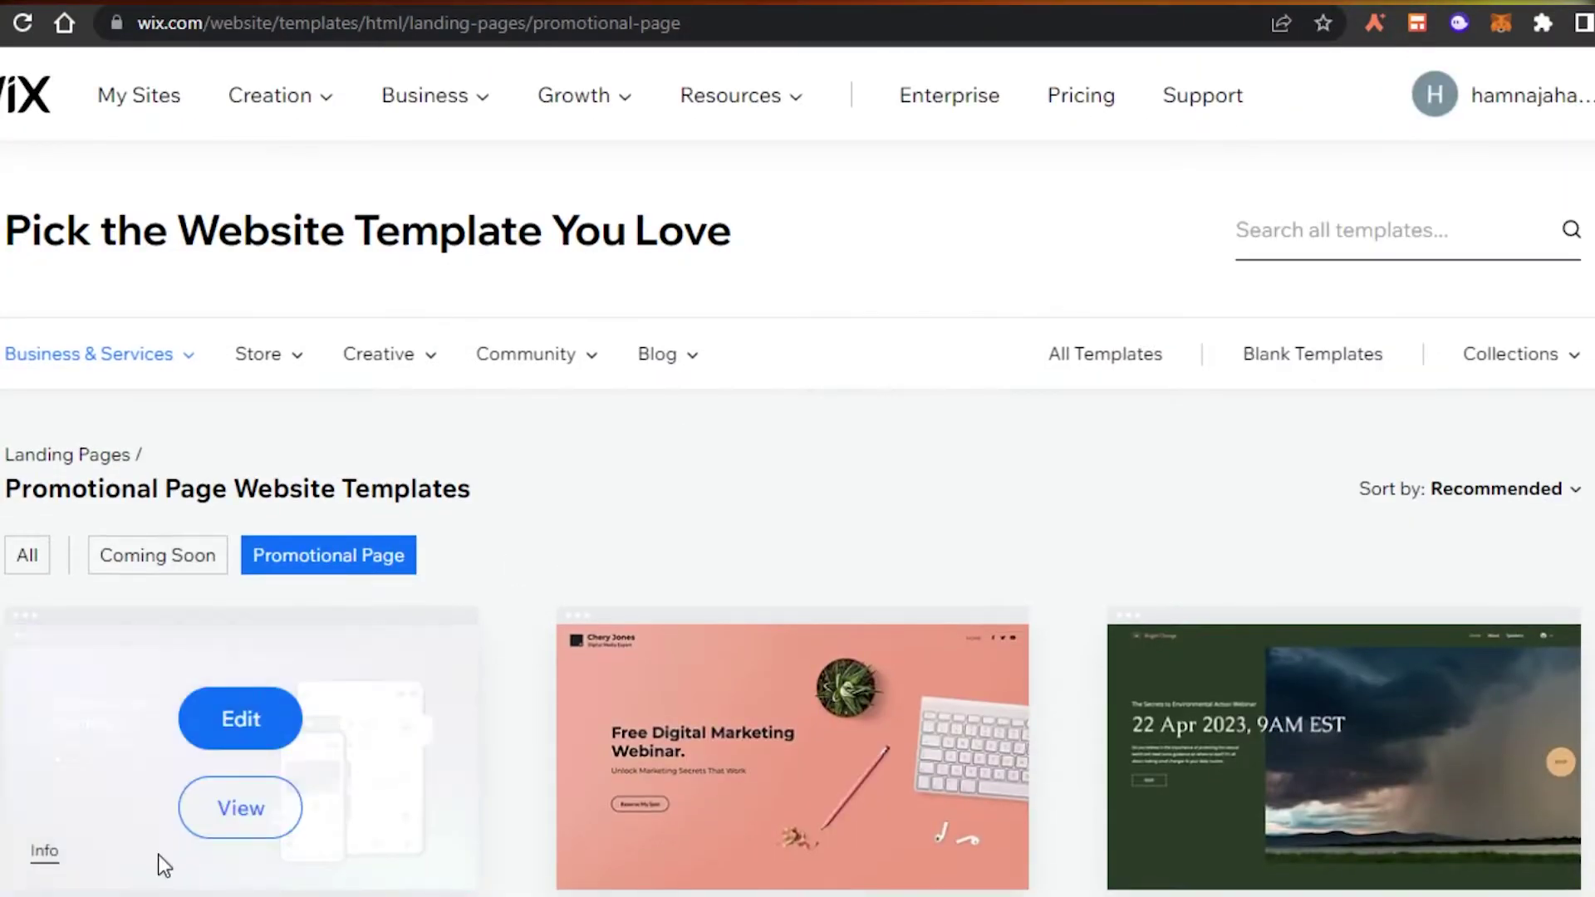
{"action": "left_click", "coordinate": [256, 723]}
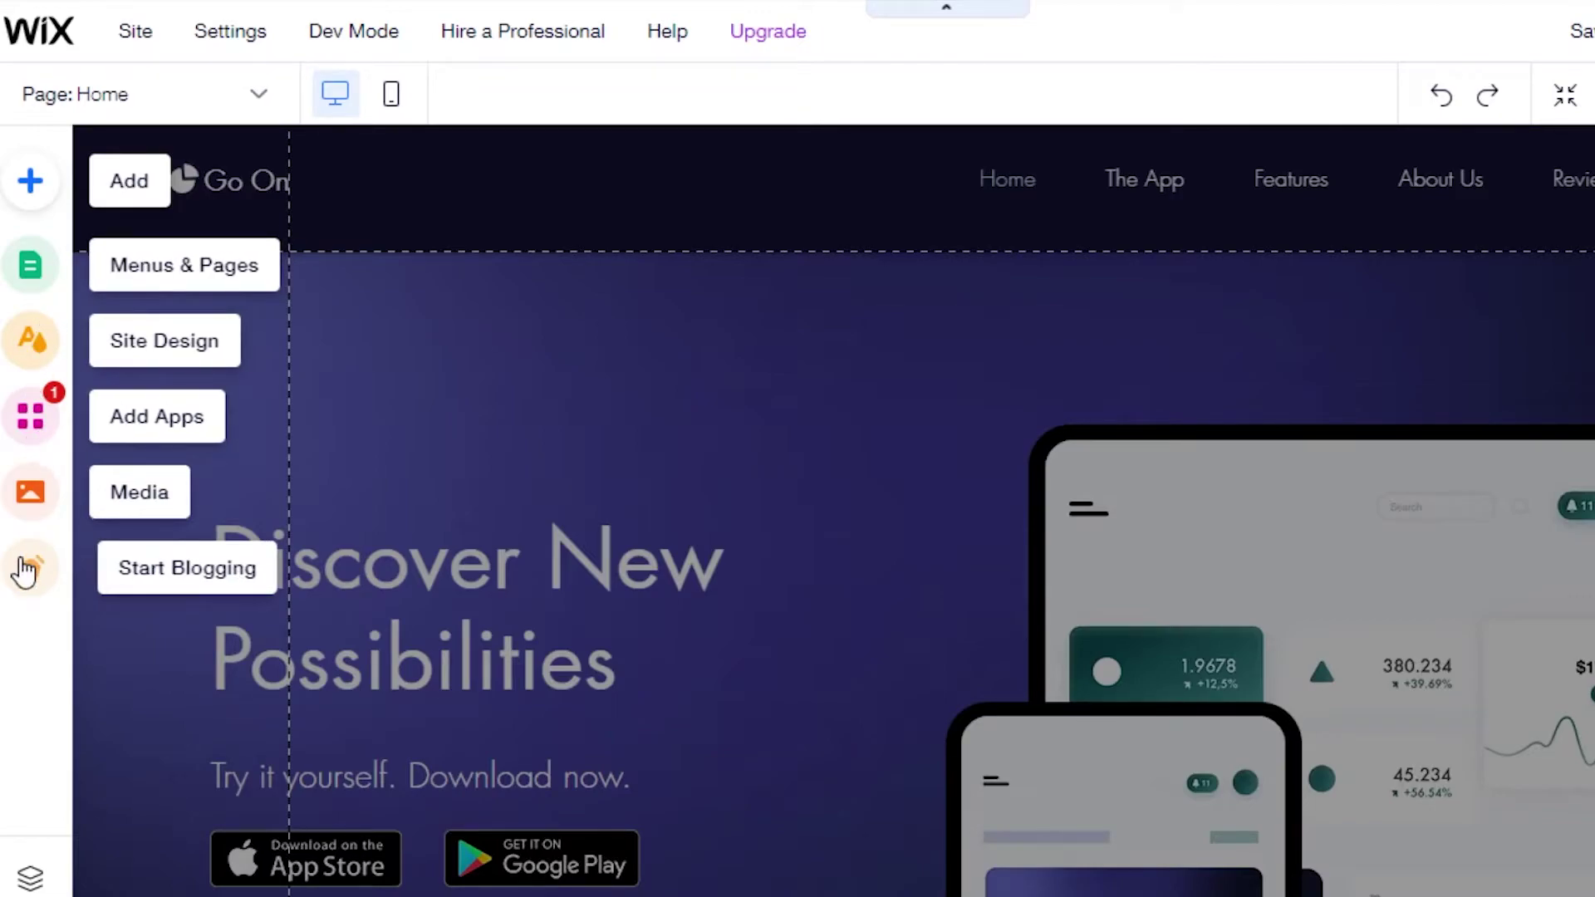
From Site Pages, jump through The App, Features, About Us, Reviews and Contact sections.
{"action": "left_click", "coordinate": [33, 267]}
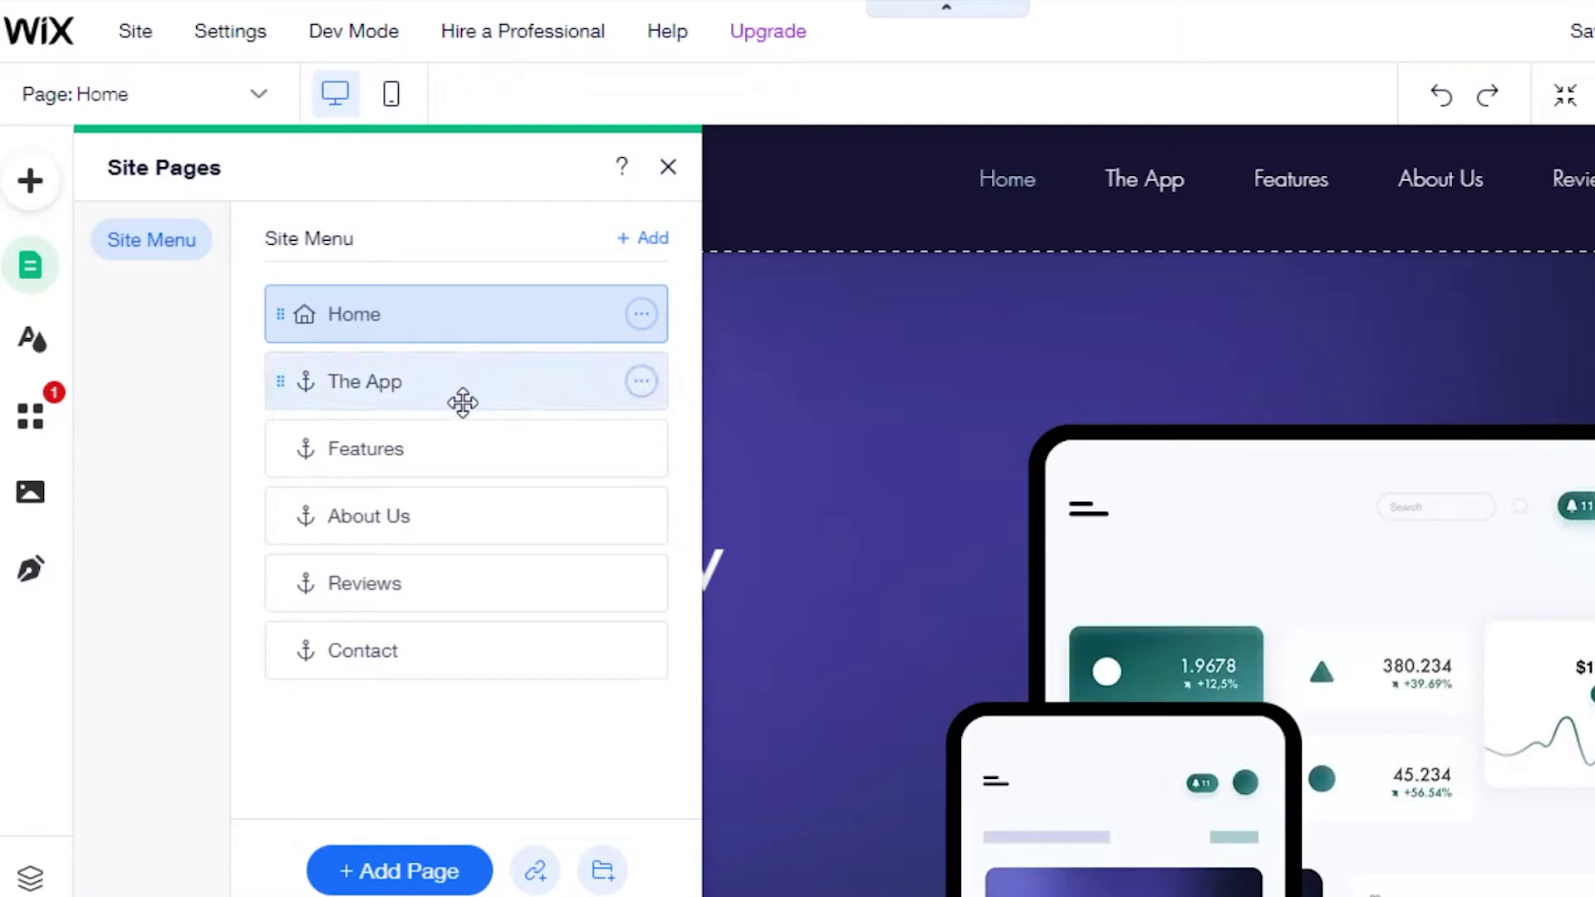
{"action": "left_click", "coordinate": [514, 396]}
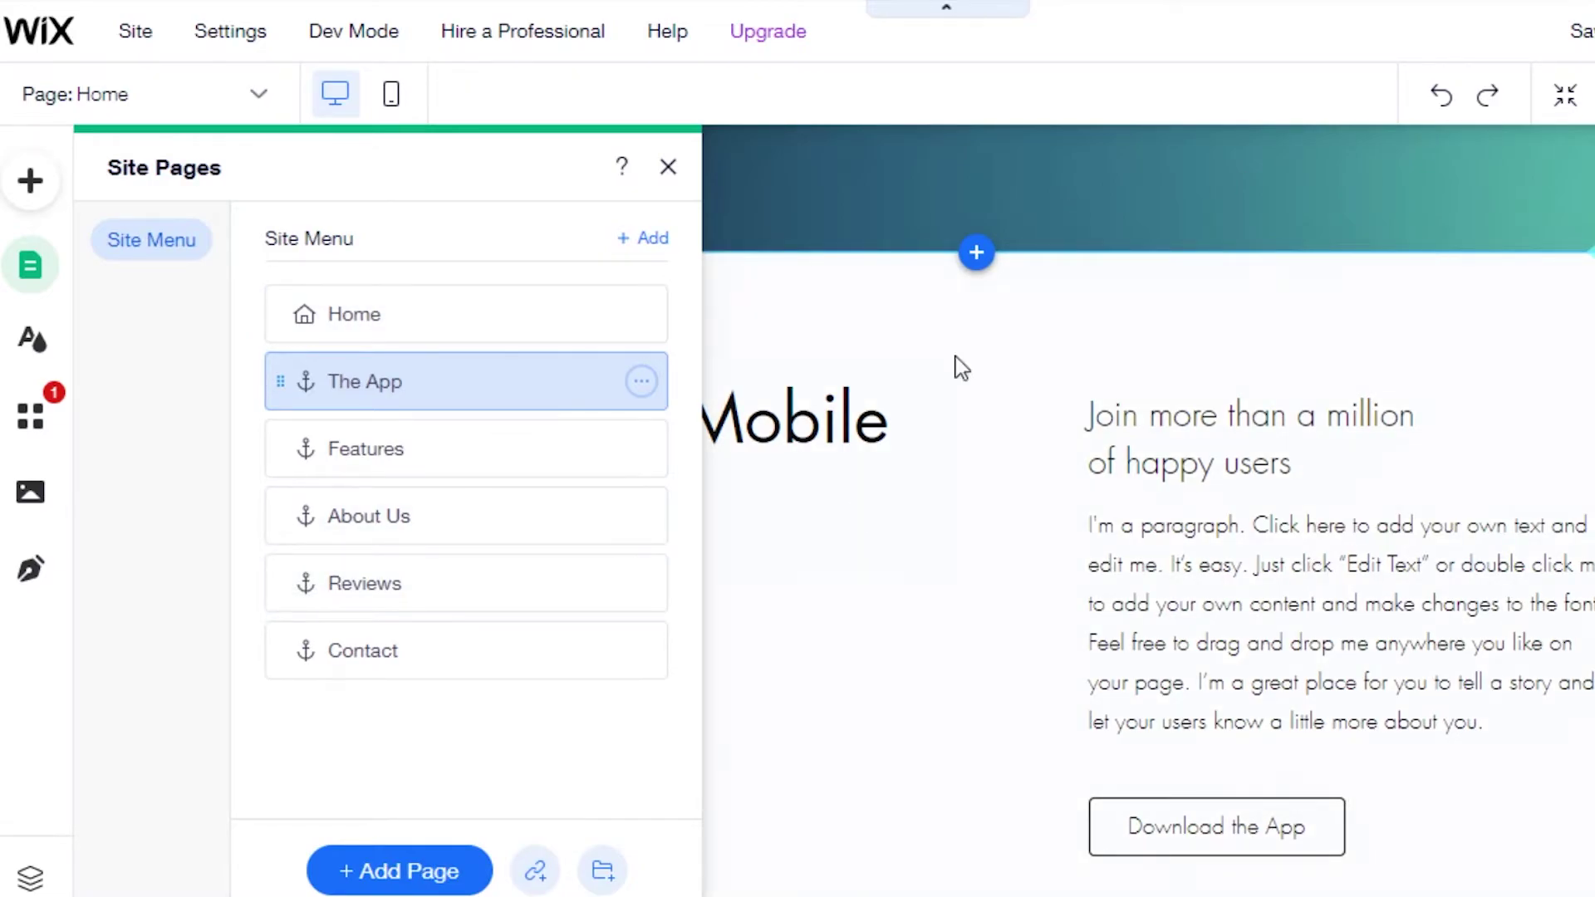
{"action": "left_click", "coordinate": [517, 447]}
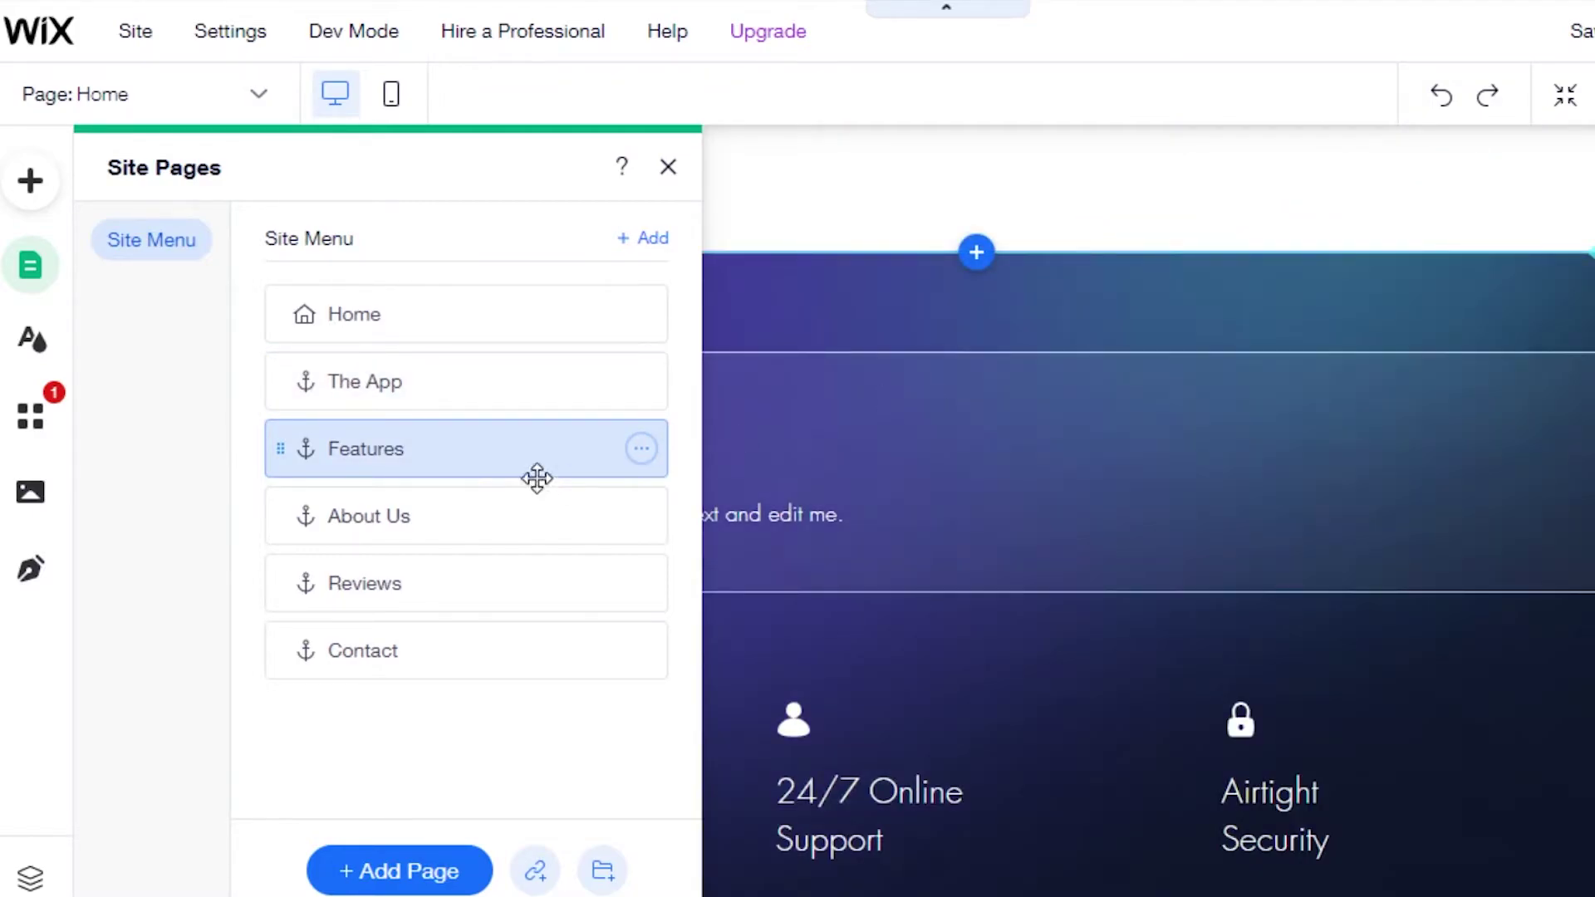
{"action": "left_click", "coordinate": [463, 516]}
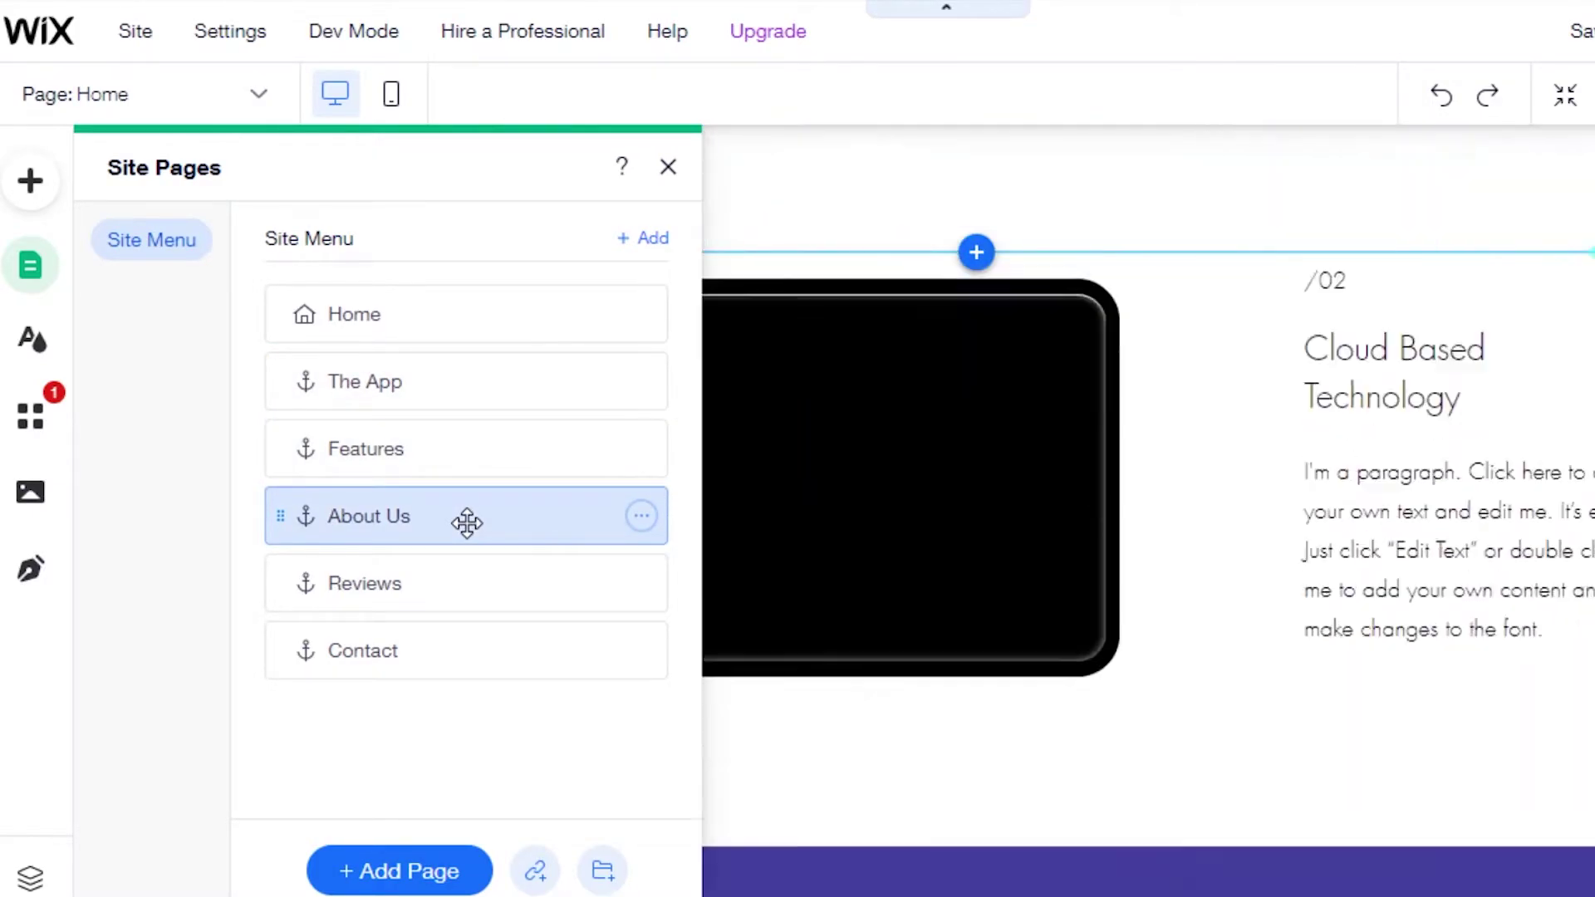
{"action": "left_click", "coordinate": [452, 578]}
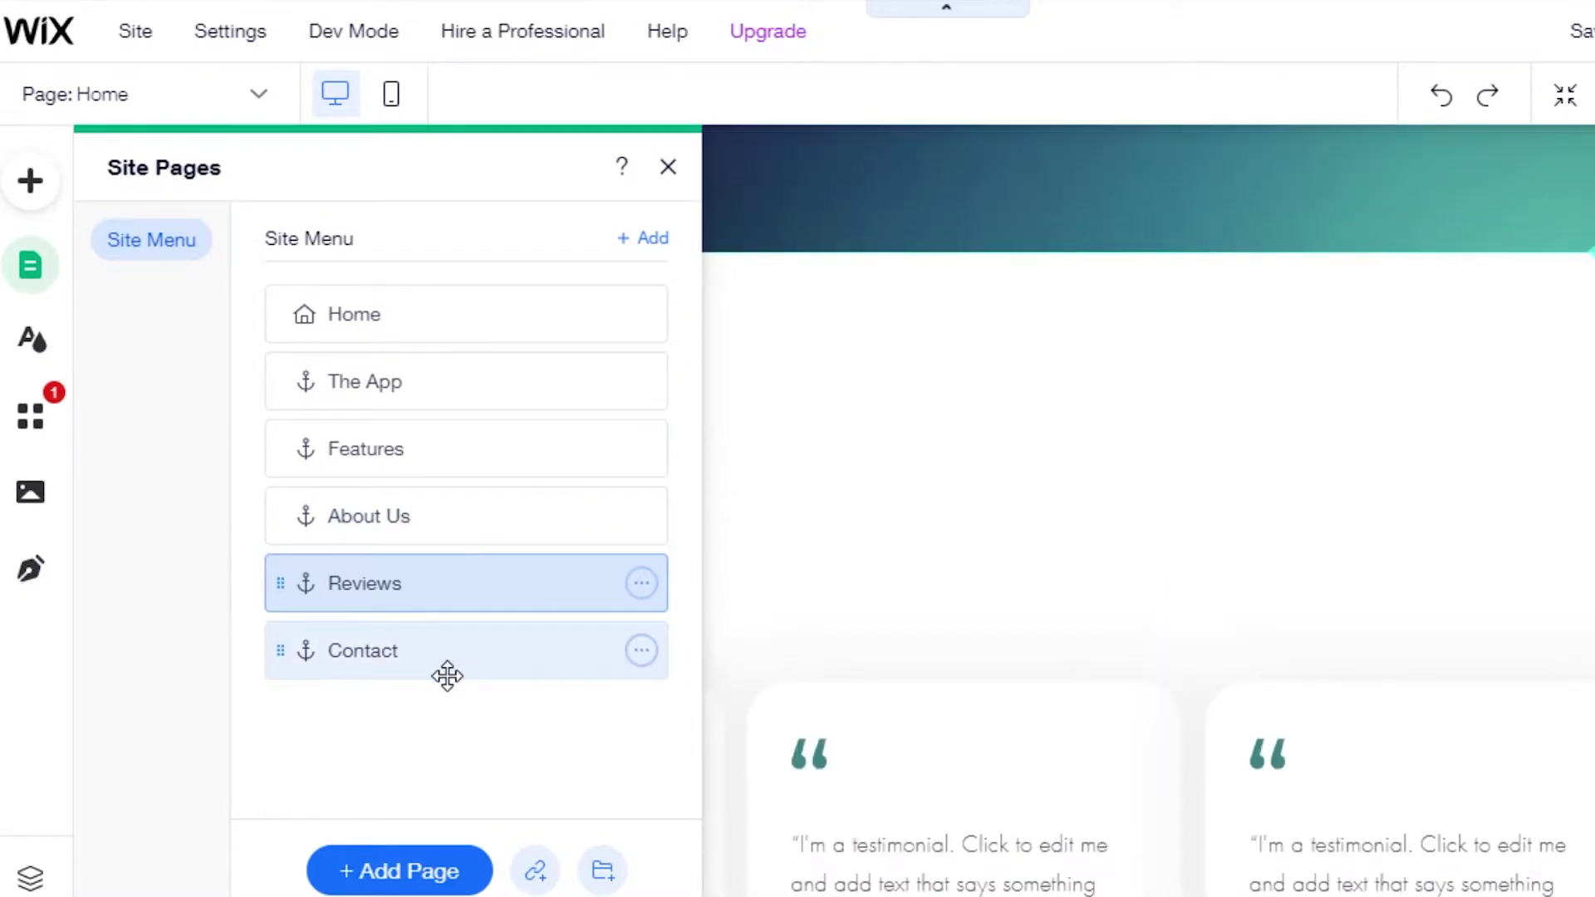
{"action": "left_click", "coordinate": [446, 674]}
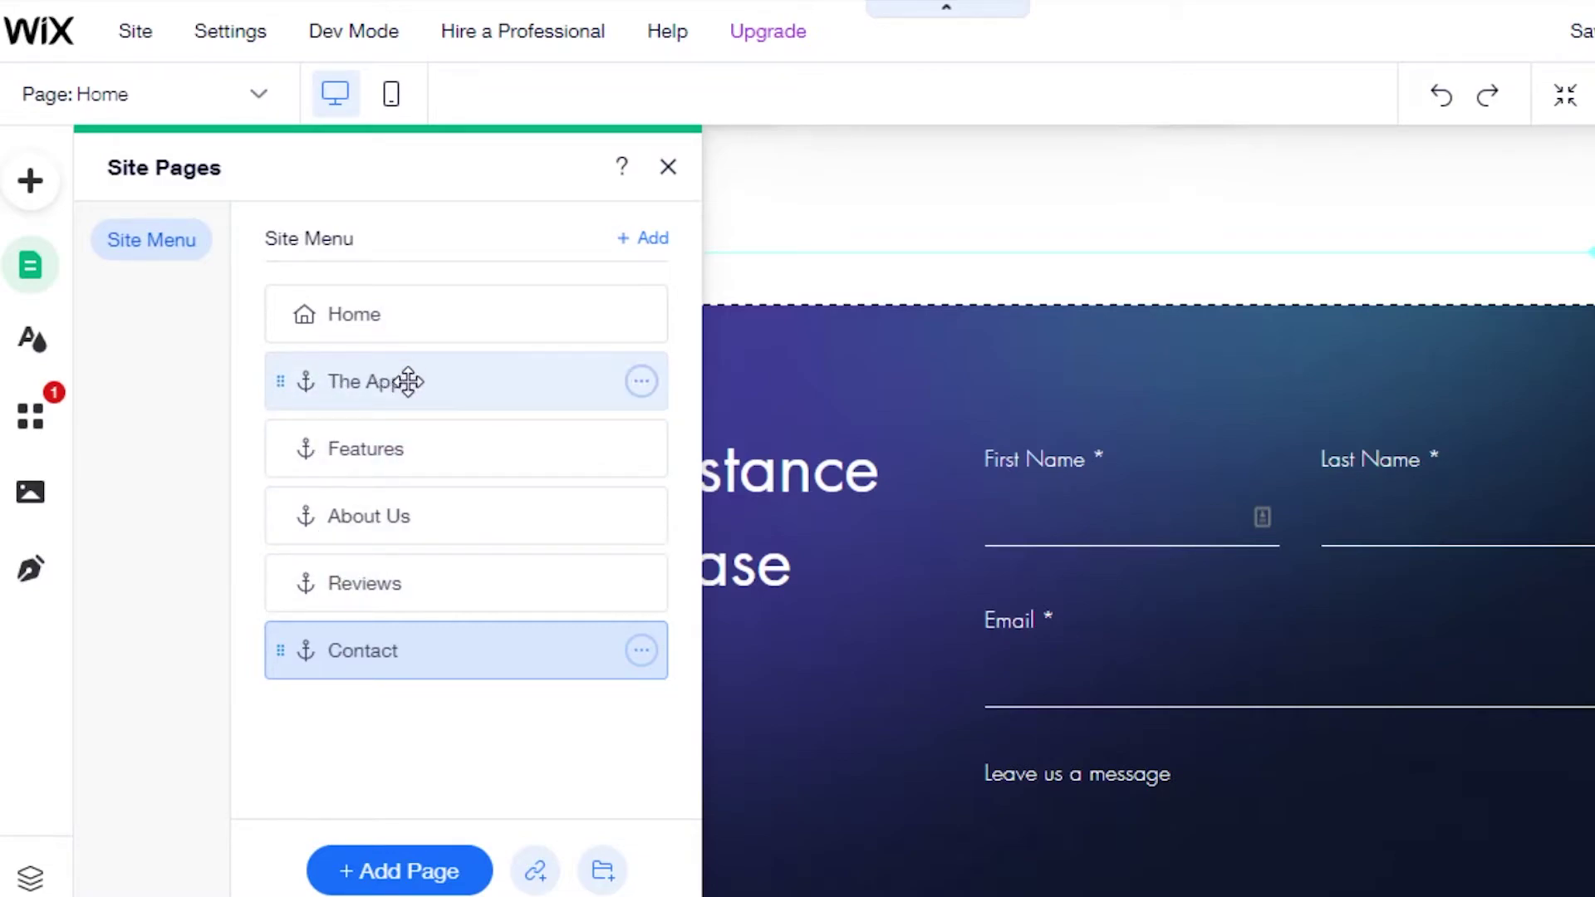
Drop The App back in place and dismiss its options, keeping the menu order.
{"action": "mouse_move", "coordinate": [410, 382]}
{"action": "left_mouse_down"}
{"action": "mouse_move", "coordinate": [402, 466]}
{"action": "mouse_move", "coordinate": [402, 331]}
{"action": "mouse_move", "coordinate": [409, 356]}
{"action": "left_mouse_up"}
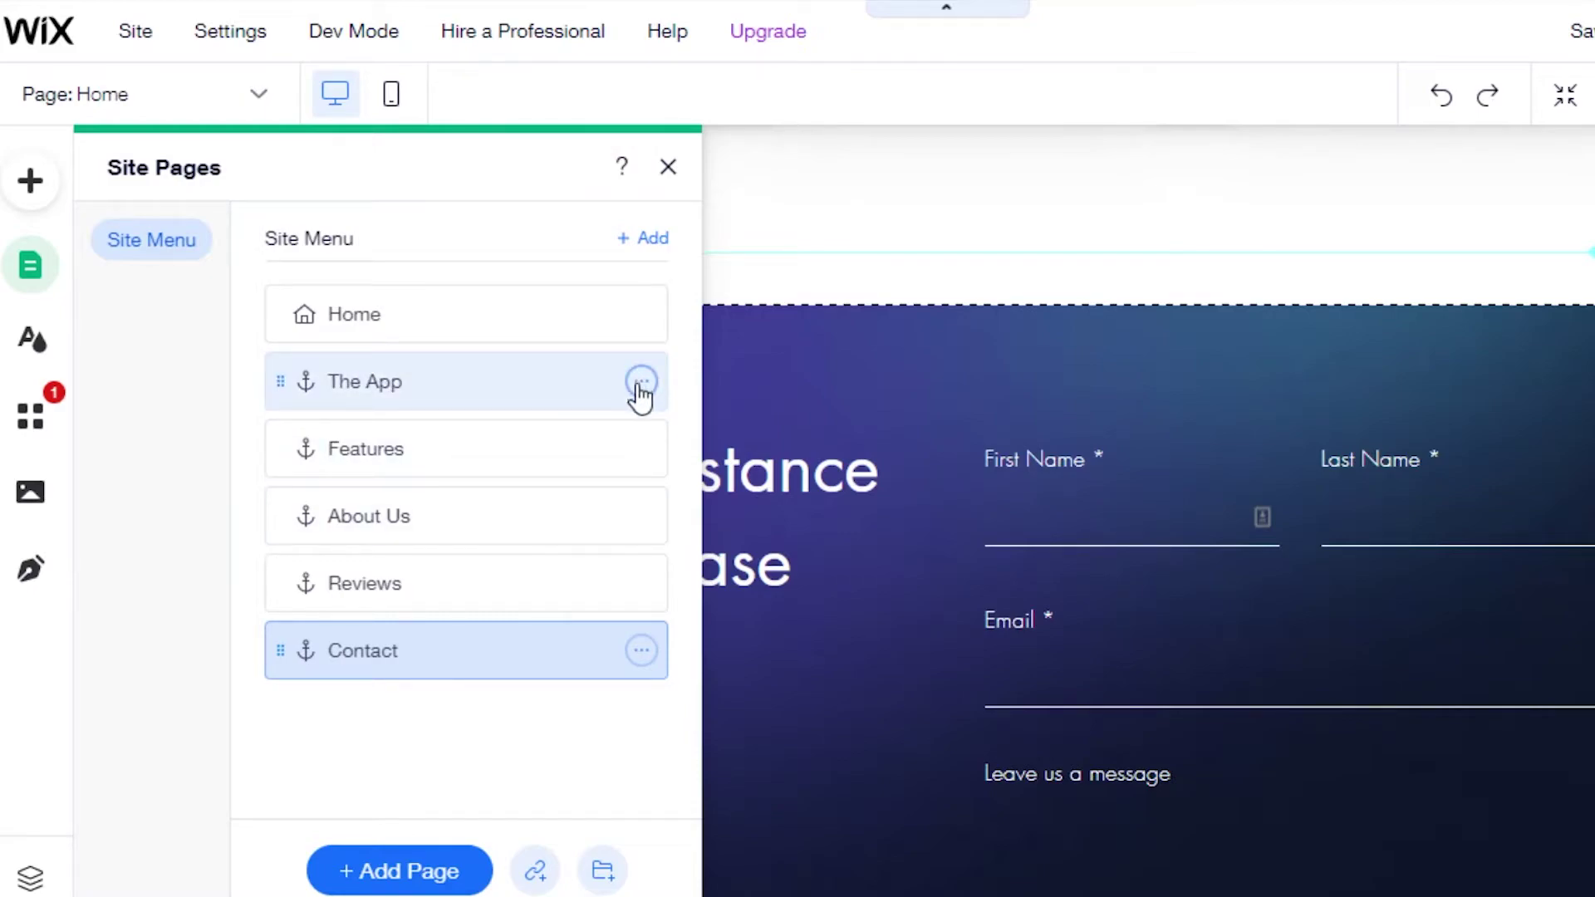
{"action": "left_click", "coordinate": [642, 382]}
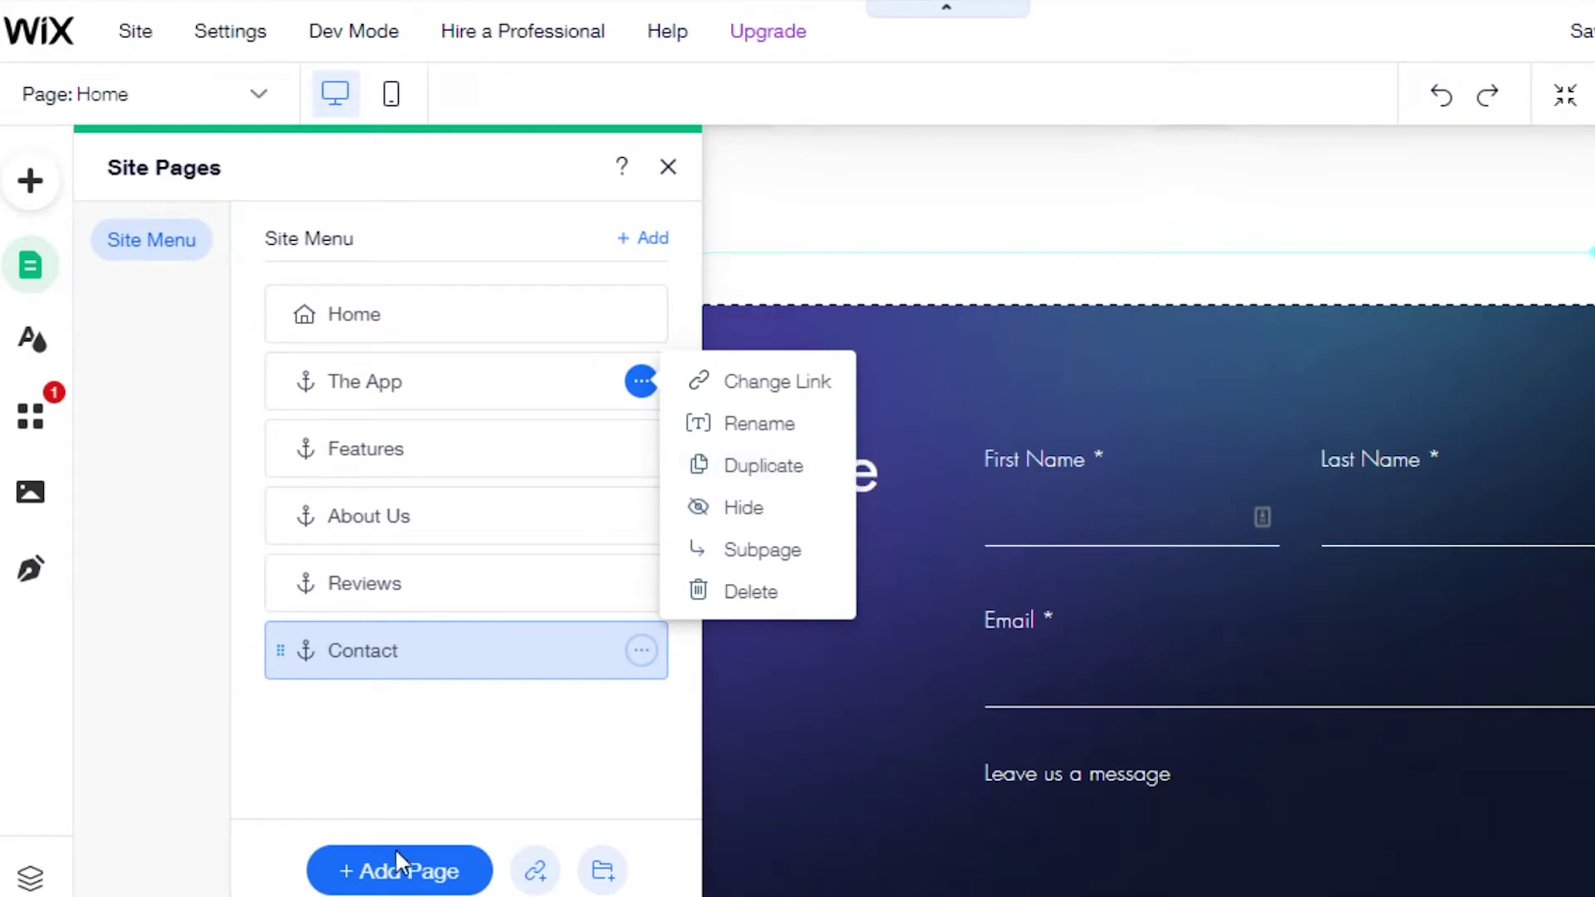
{"action": "left_click", "coordinate": [411, 868]}
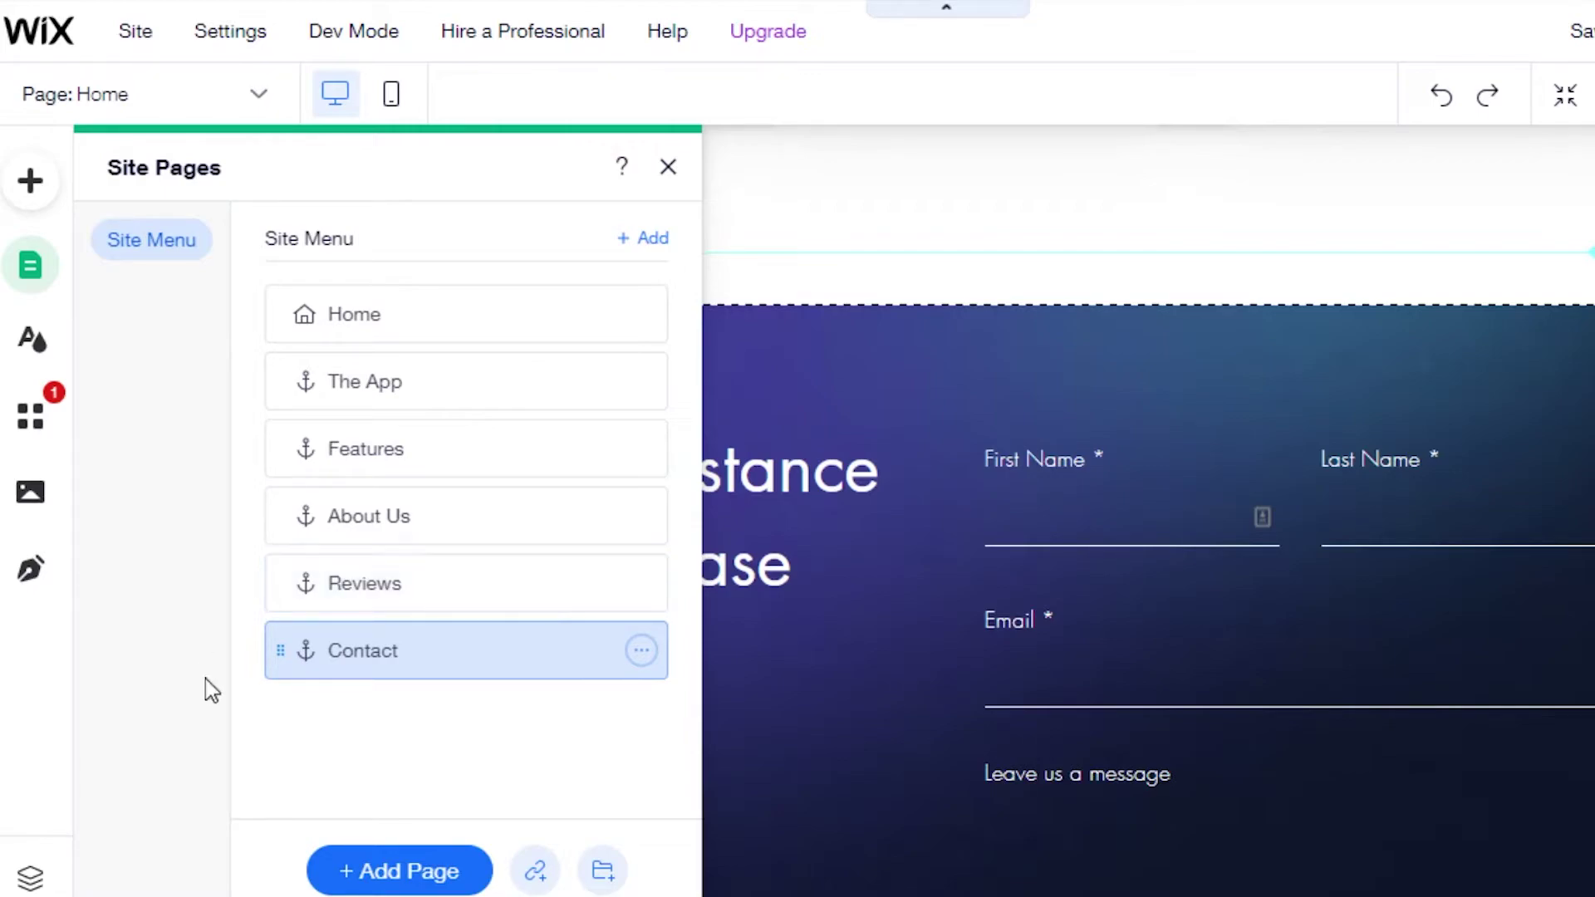
Browse the Add panel's Strip, Text, Image, Button and My Designs elements, then close it.
{"action": "left_click", "coordinate": [47, 185]}
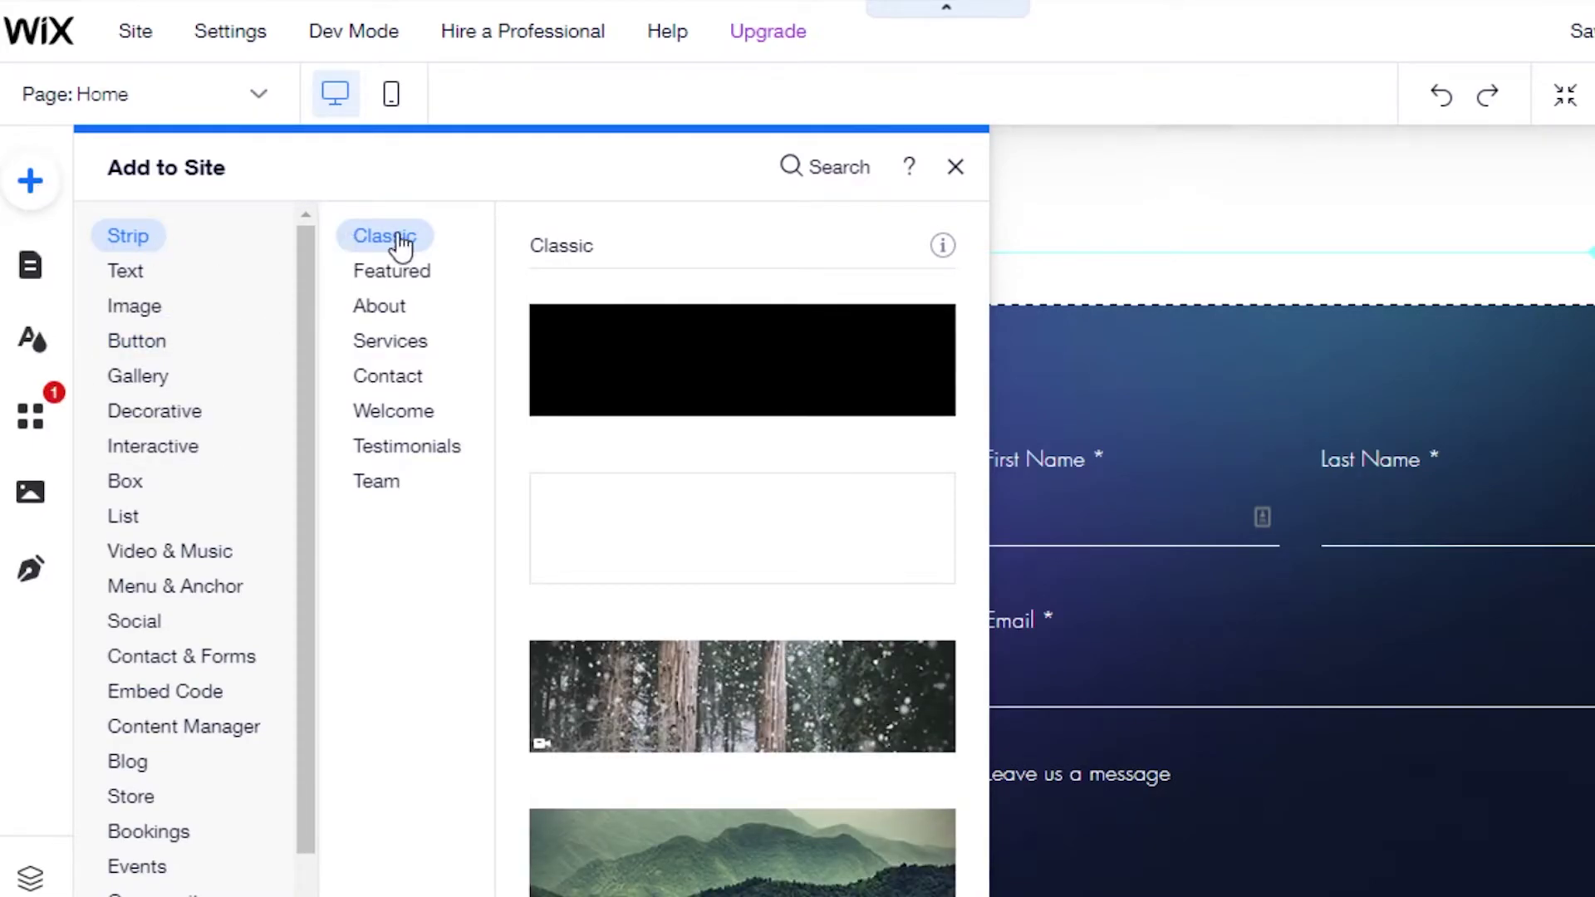
{"action": "left_click", "coordinate": [382, 274]}
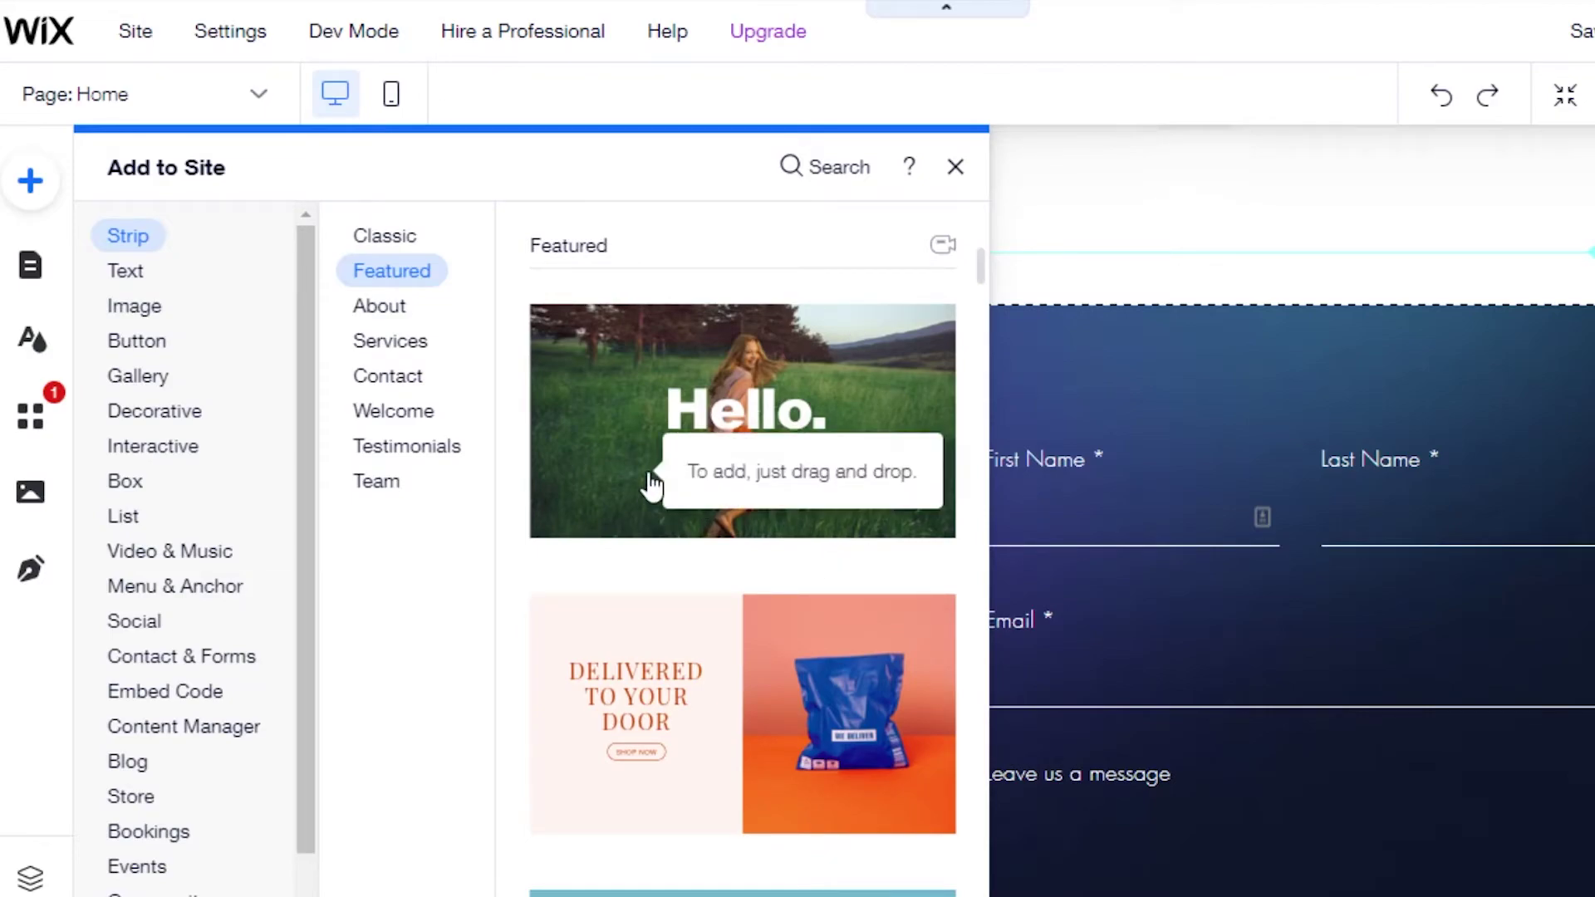
{"action": "left_click", "coordinate": [128, 274]}
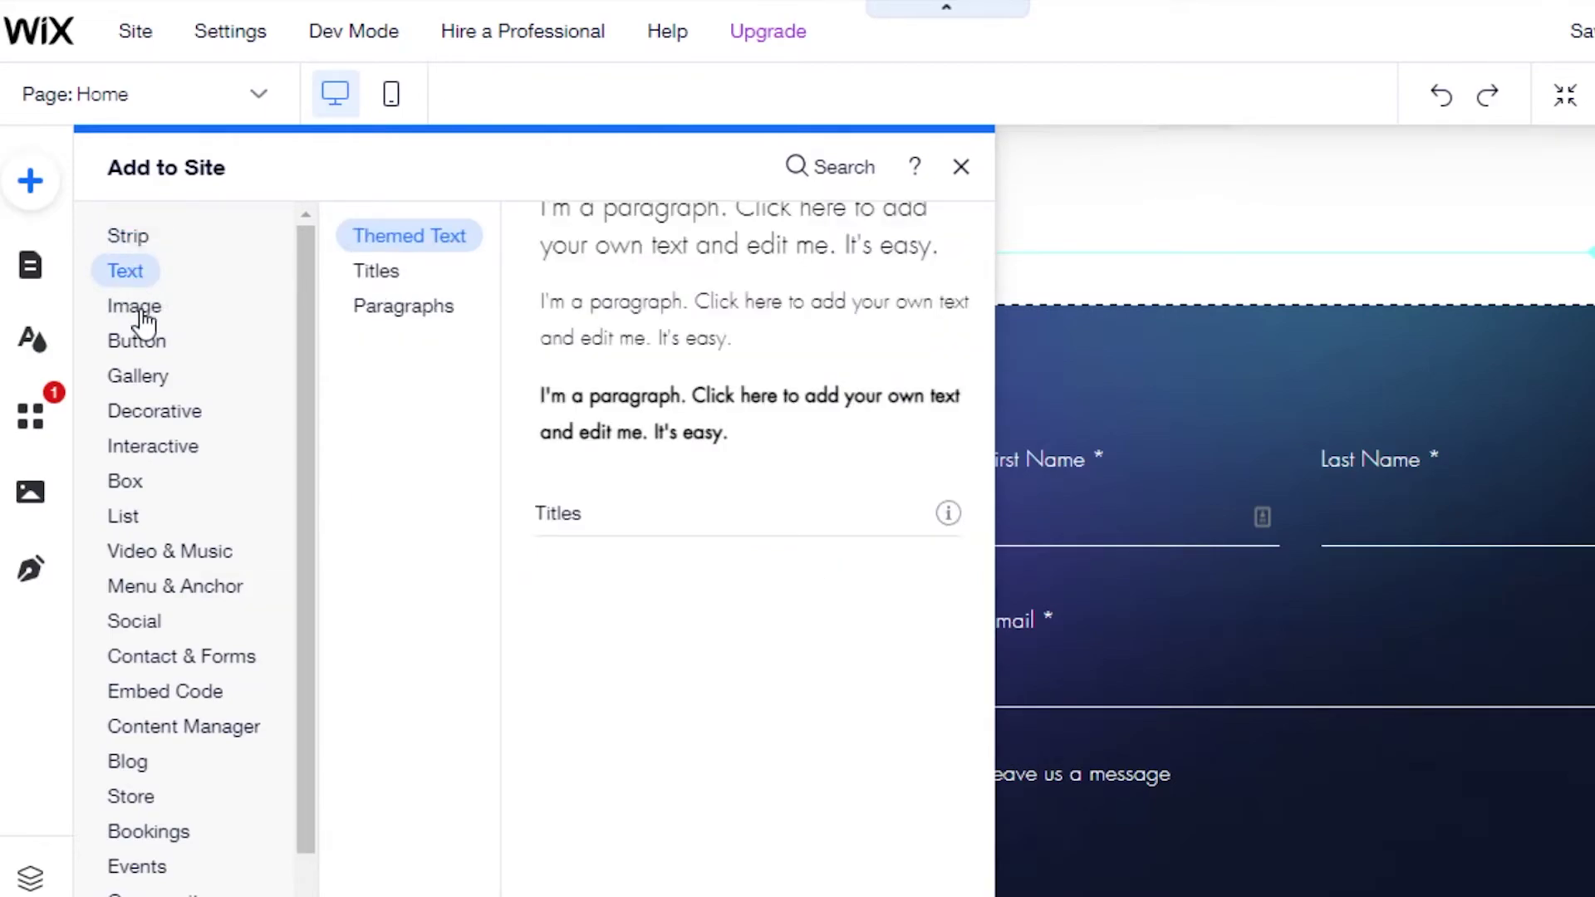
{"action": "left_click", "coordinate": [141, 314]}
{"action": "left_click", "coordinate": [144, 347]}
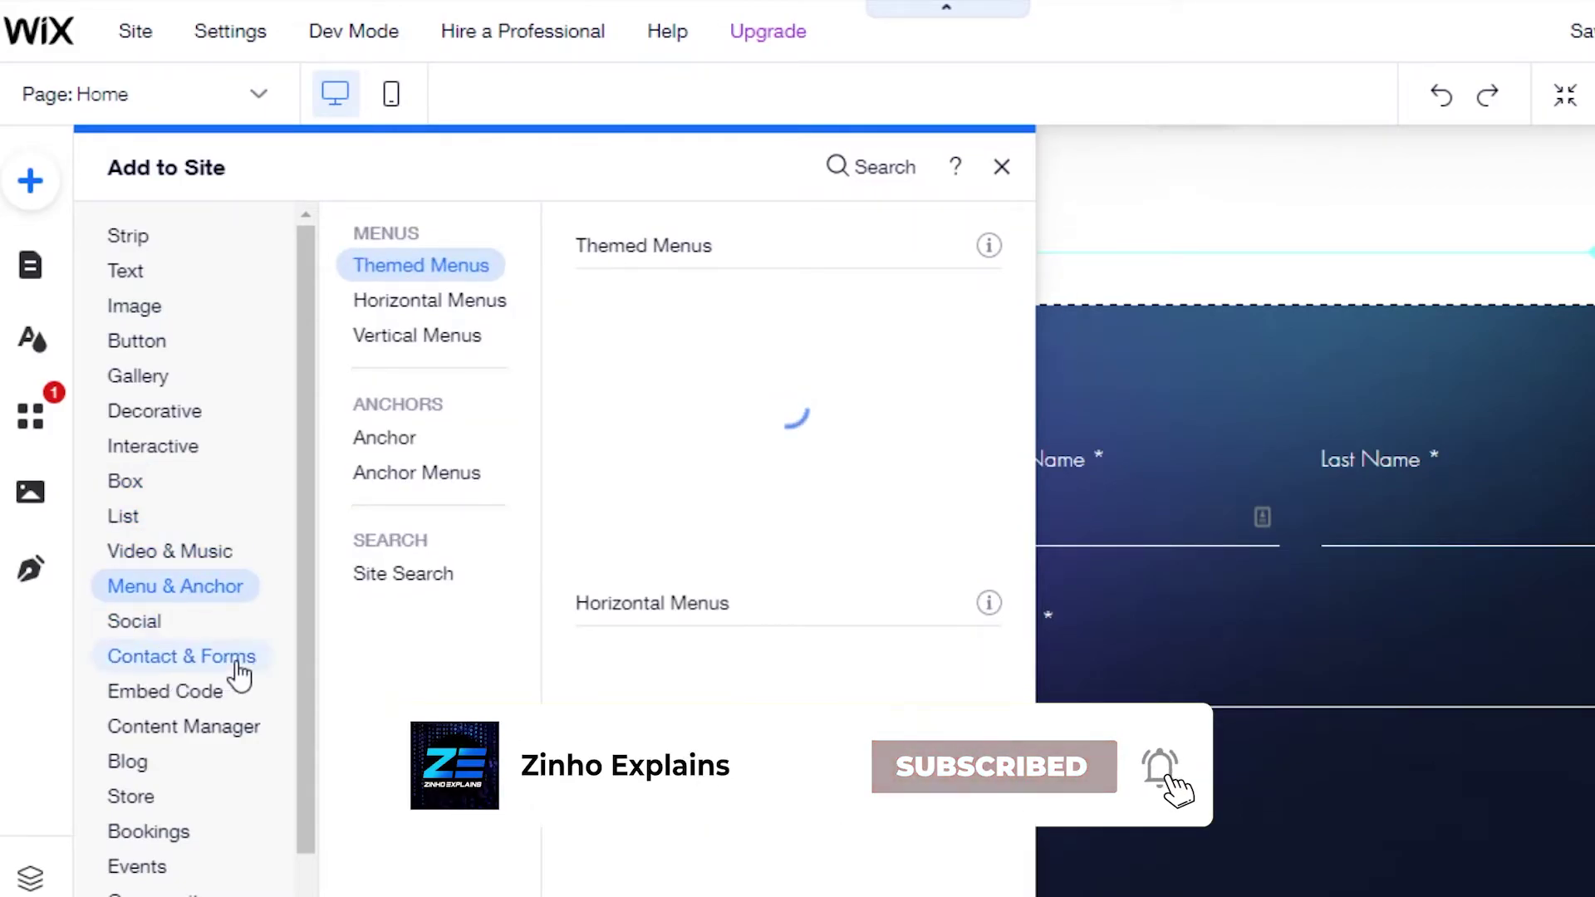
{"action": "scroll", "coordinate": [286, 698], "scroll_direction": "down", "scroll_amount": 1}
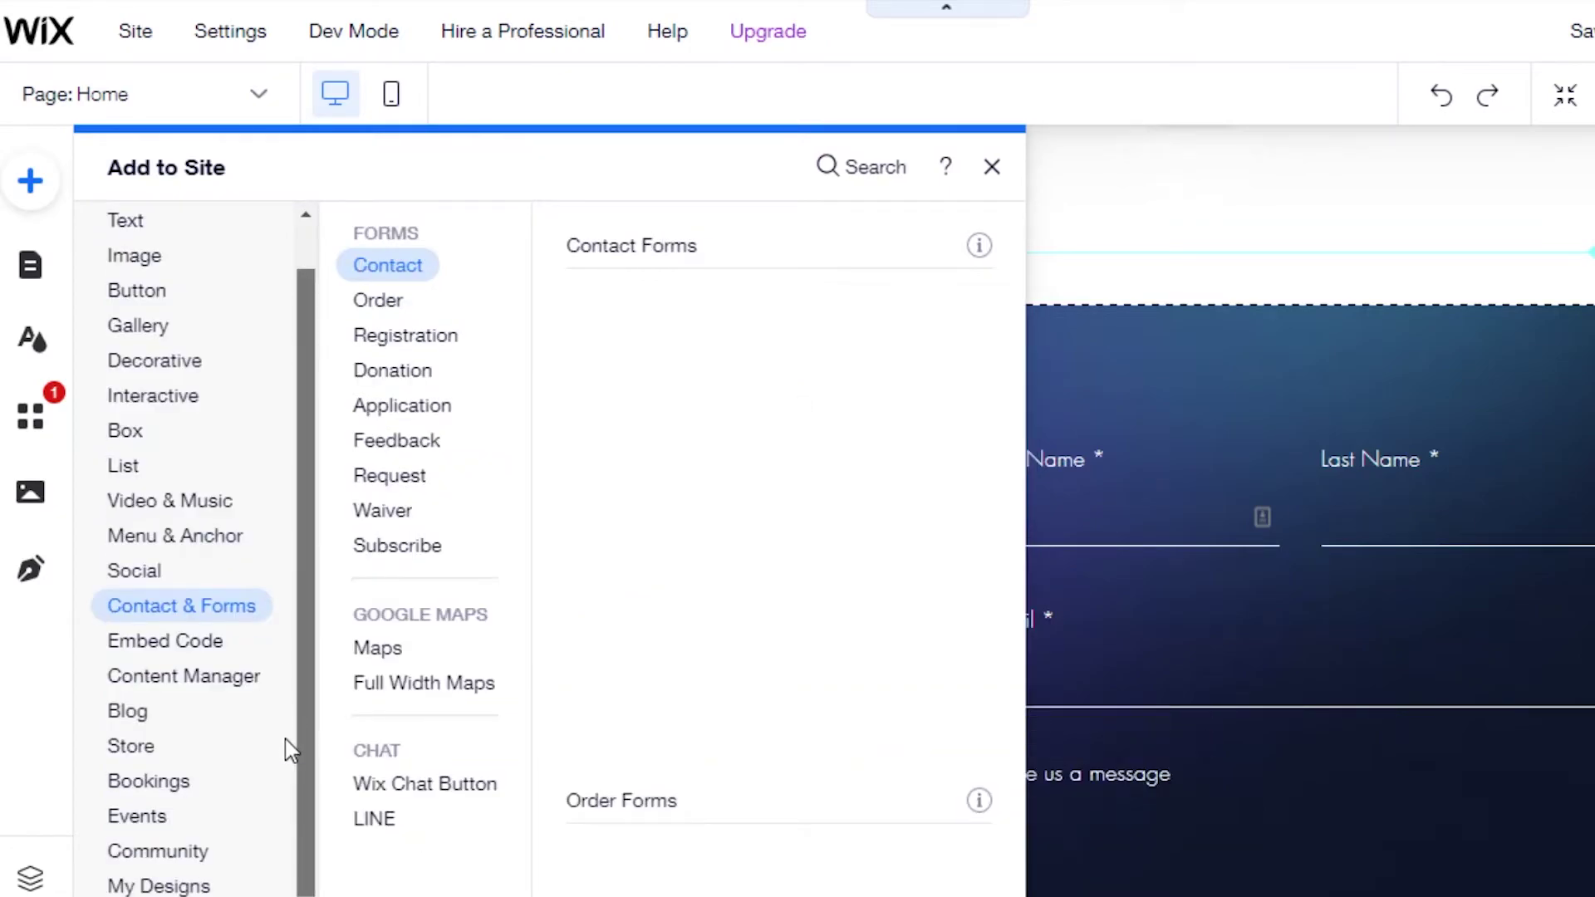
{"action": "left_click", "coordinate": [153, 885]}
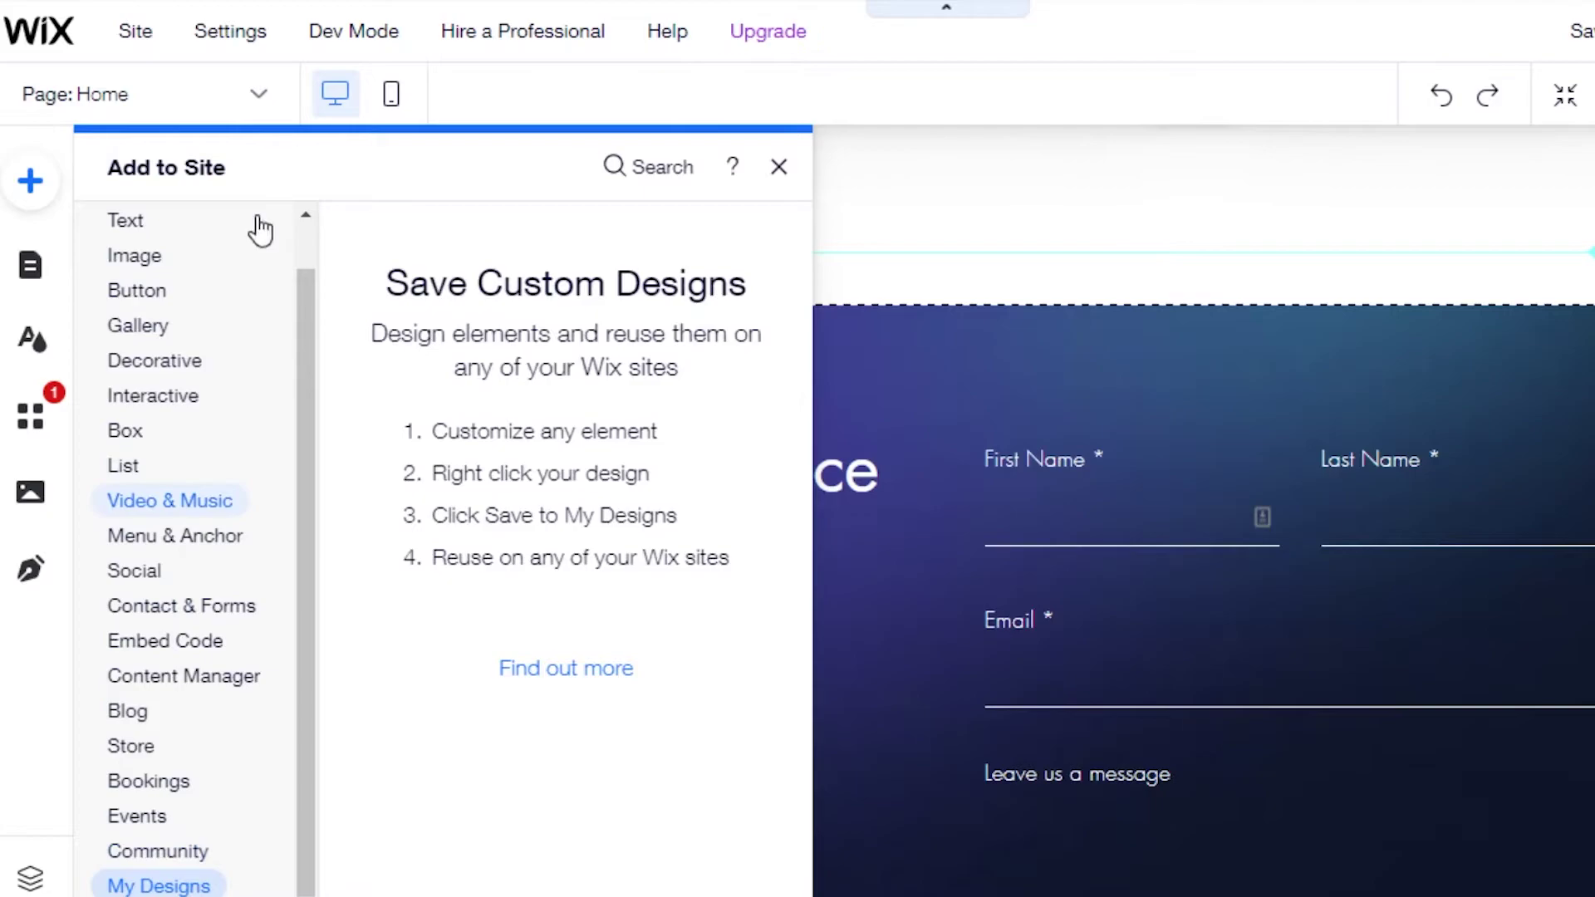
{"action": "left_click", "coordinate": [779, 167]}
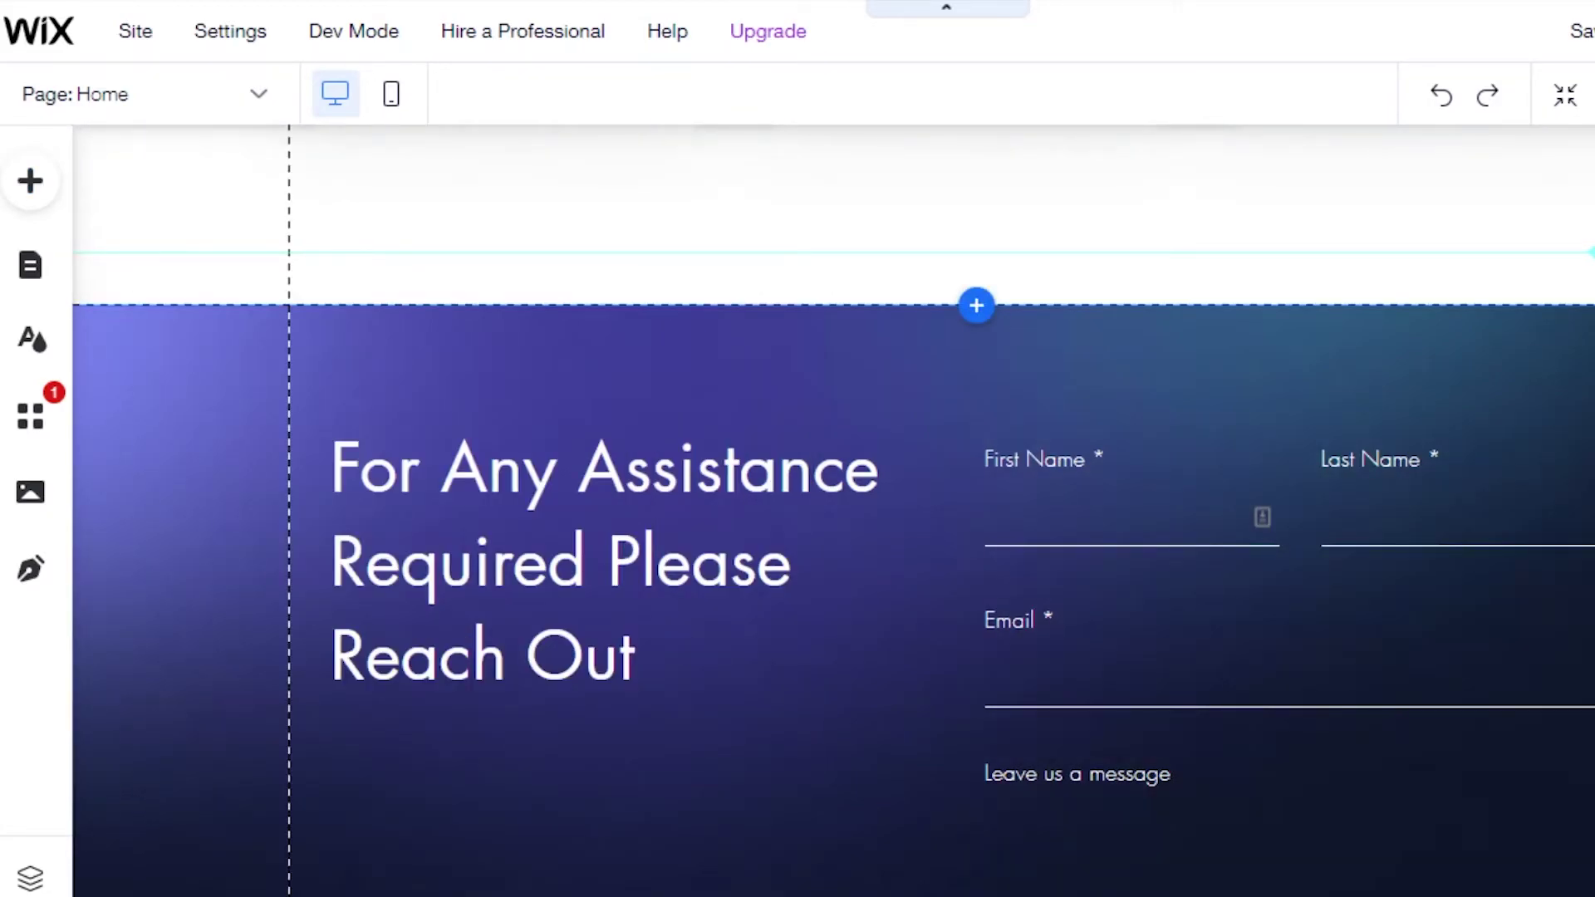
{"action": "scroll", "coordinate": [831, 507], "scroll_direction": "up", "scroll_amount": 15}
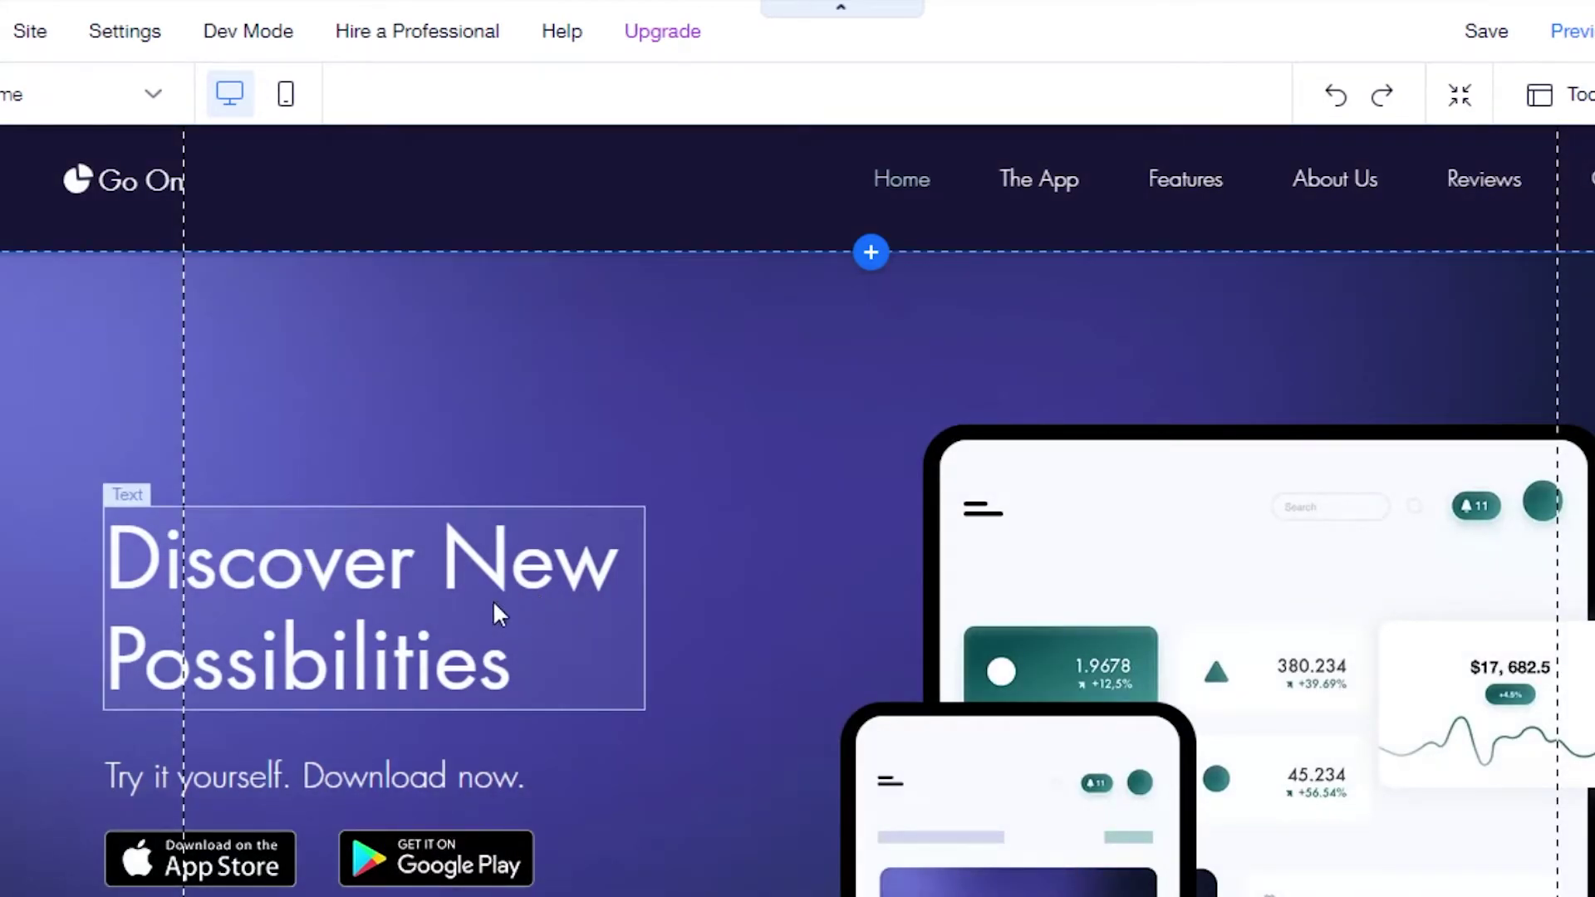
Replace the hero heading 'Discover New Possibilities' with 'THE BEST APP'.
{"action": "left_click", "coordinate": [490, 656]}
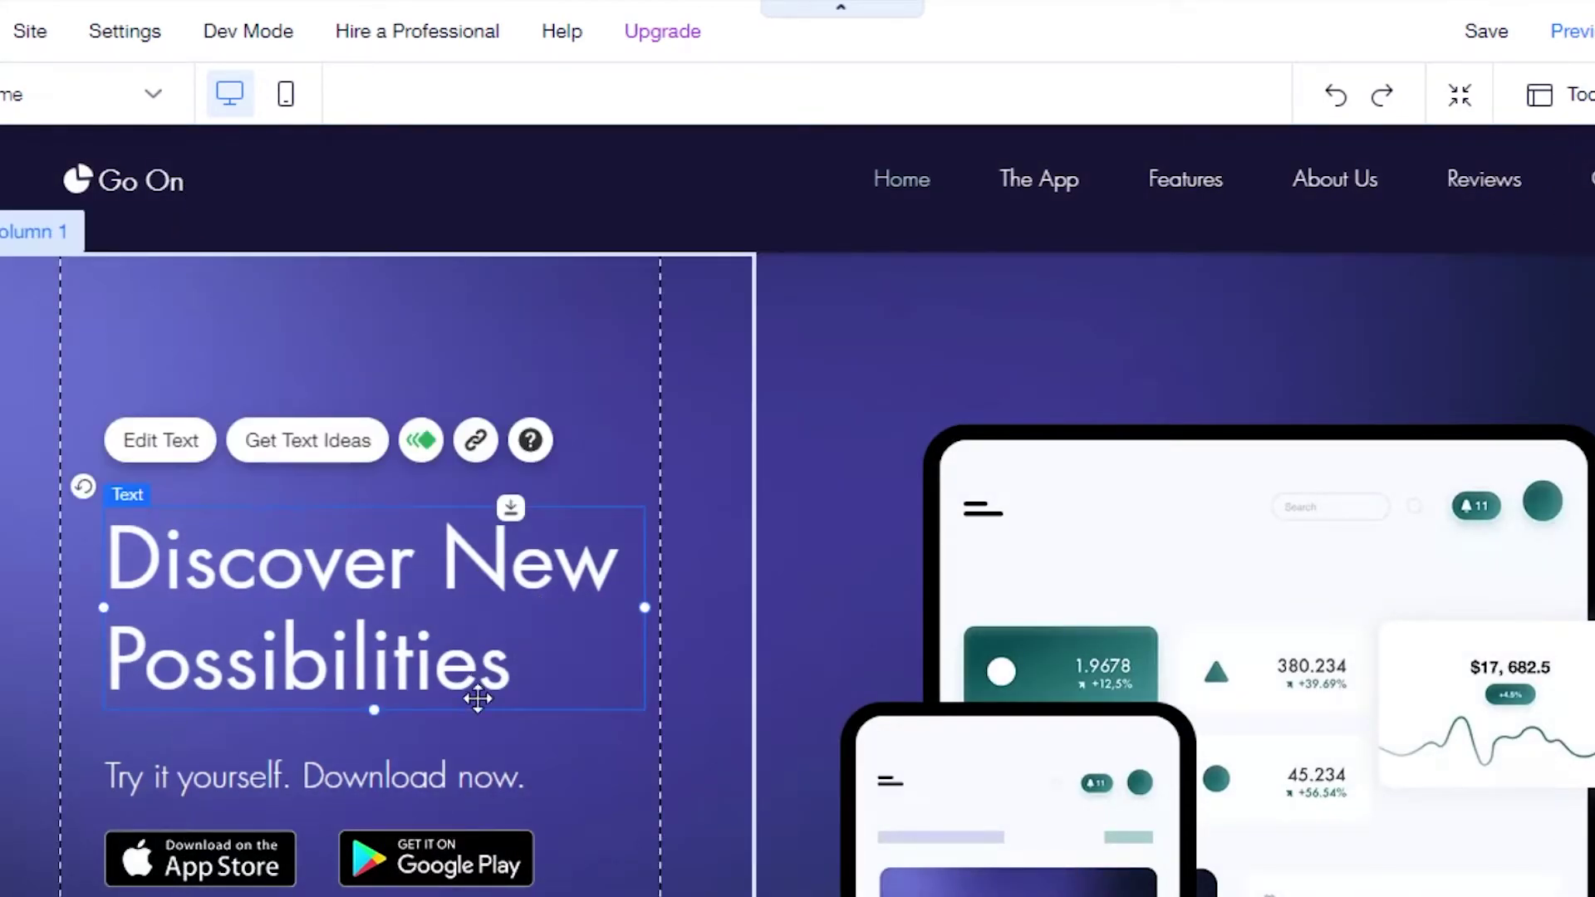
{"action": "left_click", "coordinate": [164, 447]}
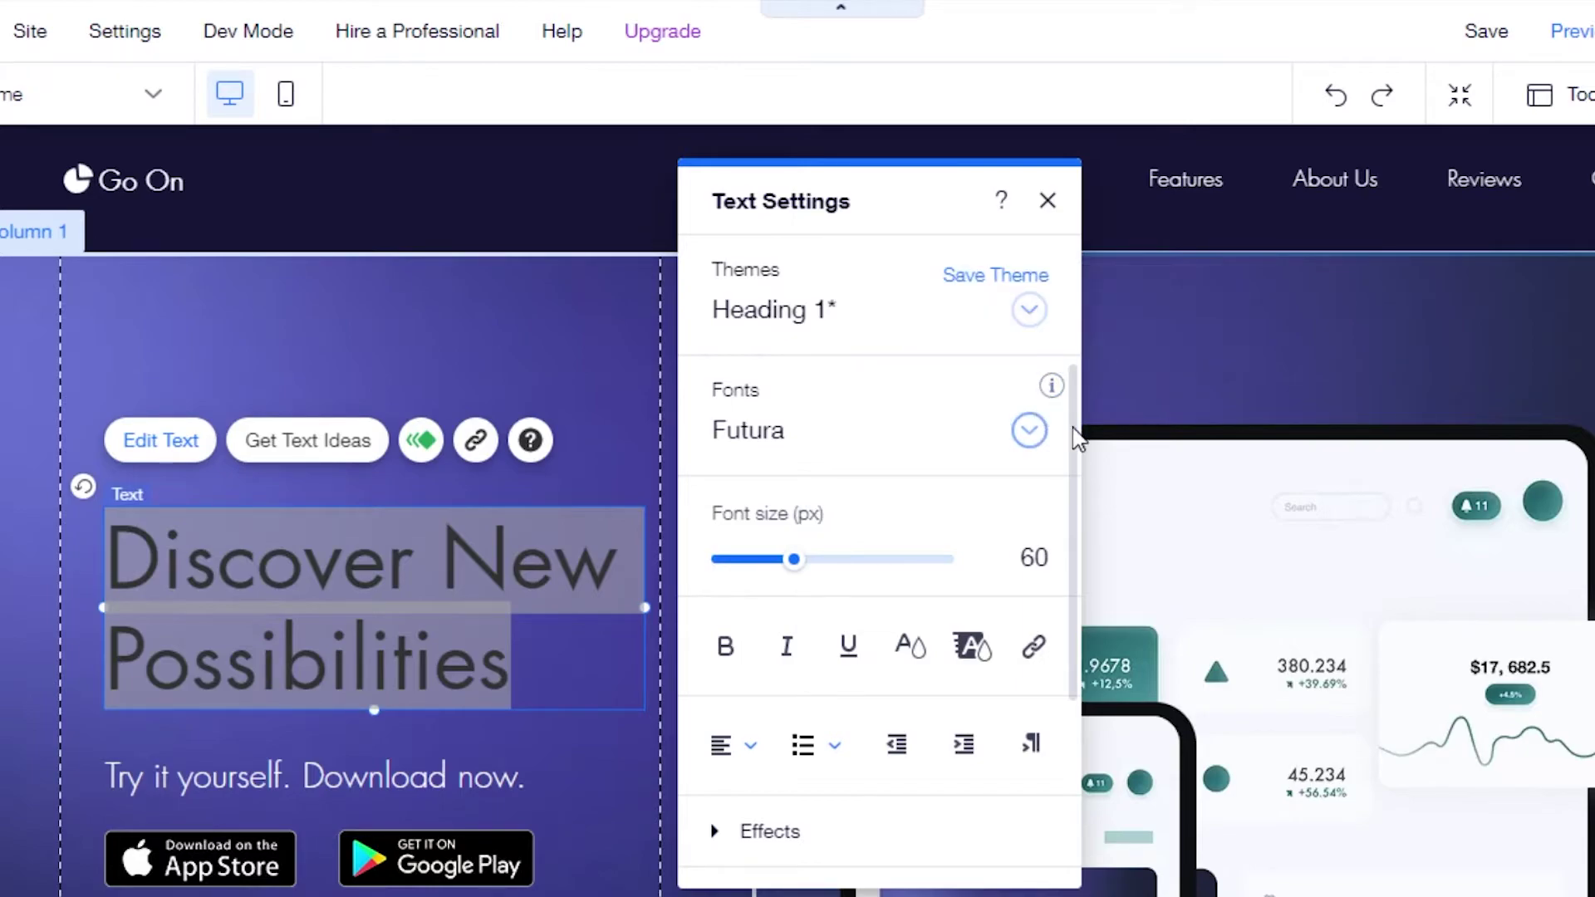
{"action": "scroll", "coordinate": [1073, 573], "scroll_direction": "down", "scroll_amount": 3}
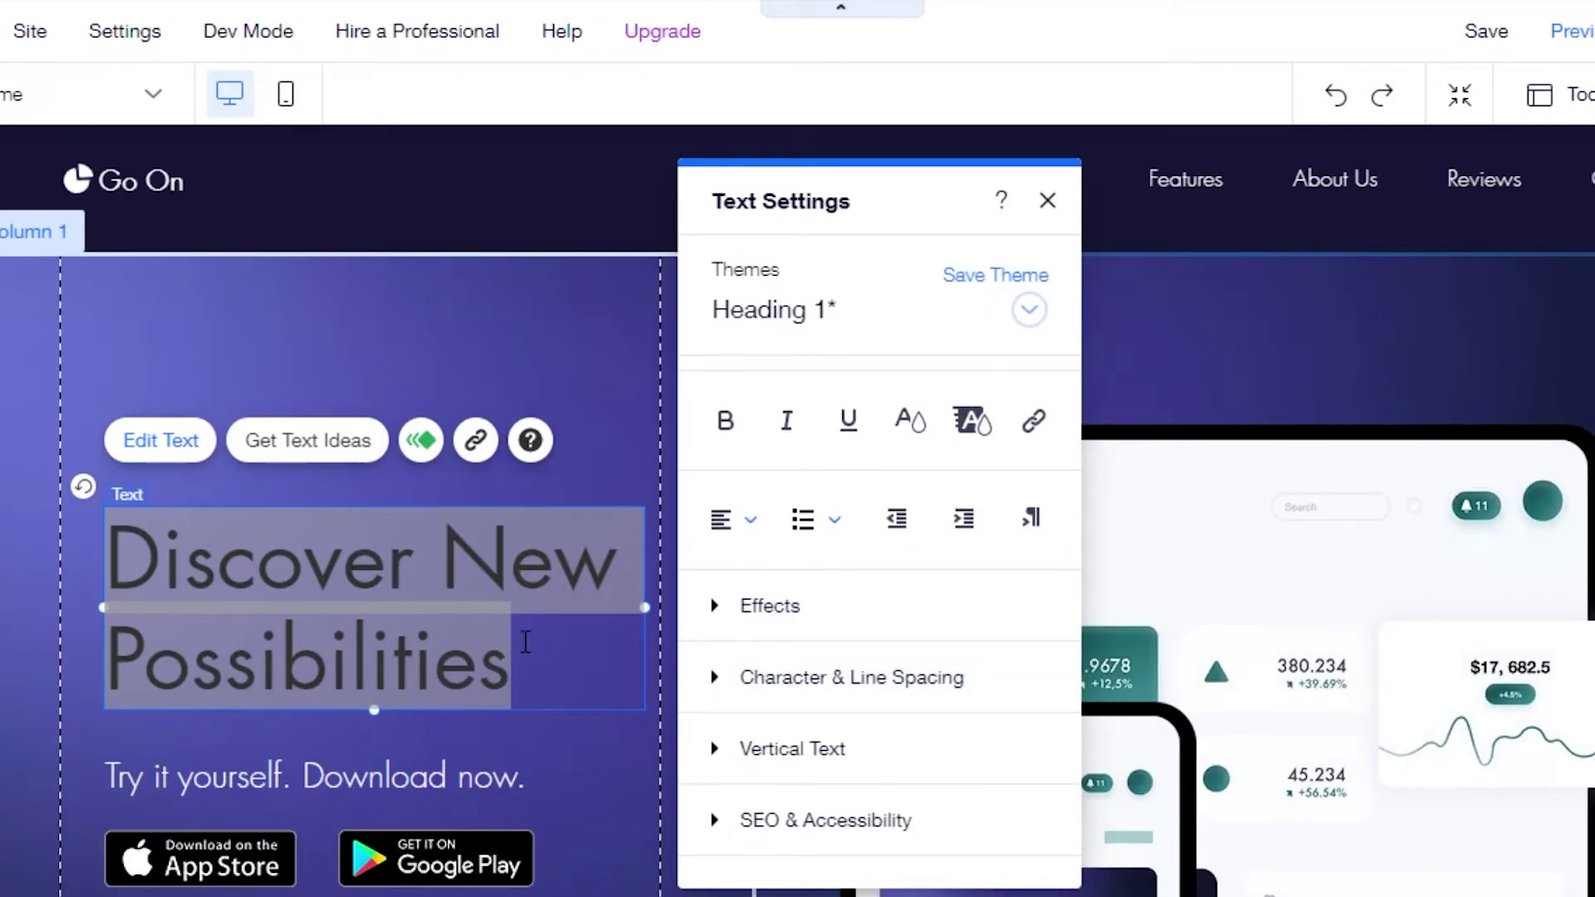
{"action": "type", "text": "THE BEST APP"}
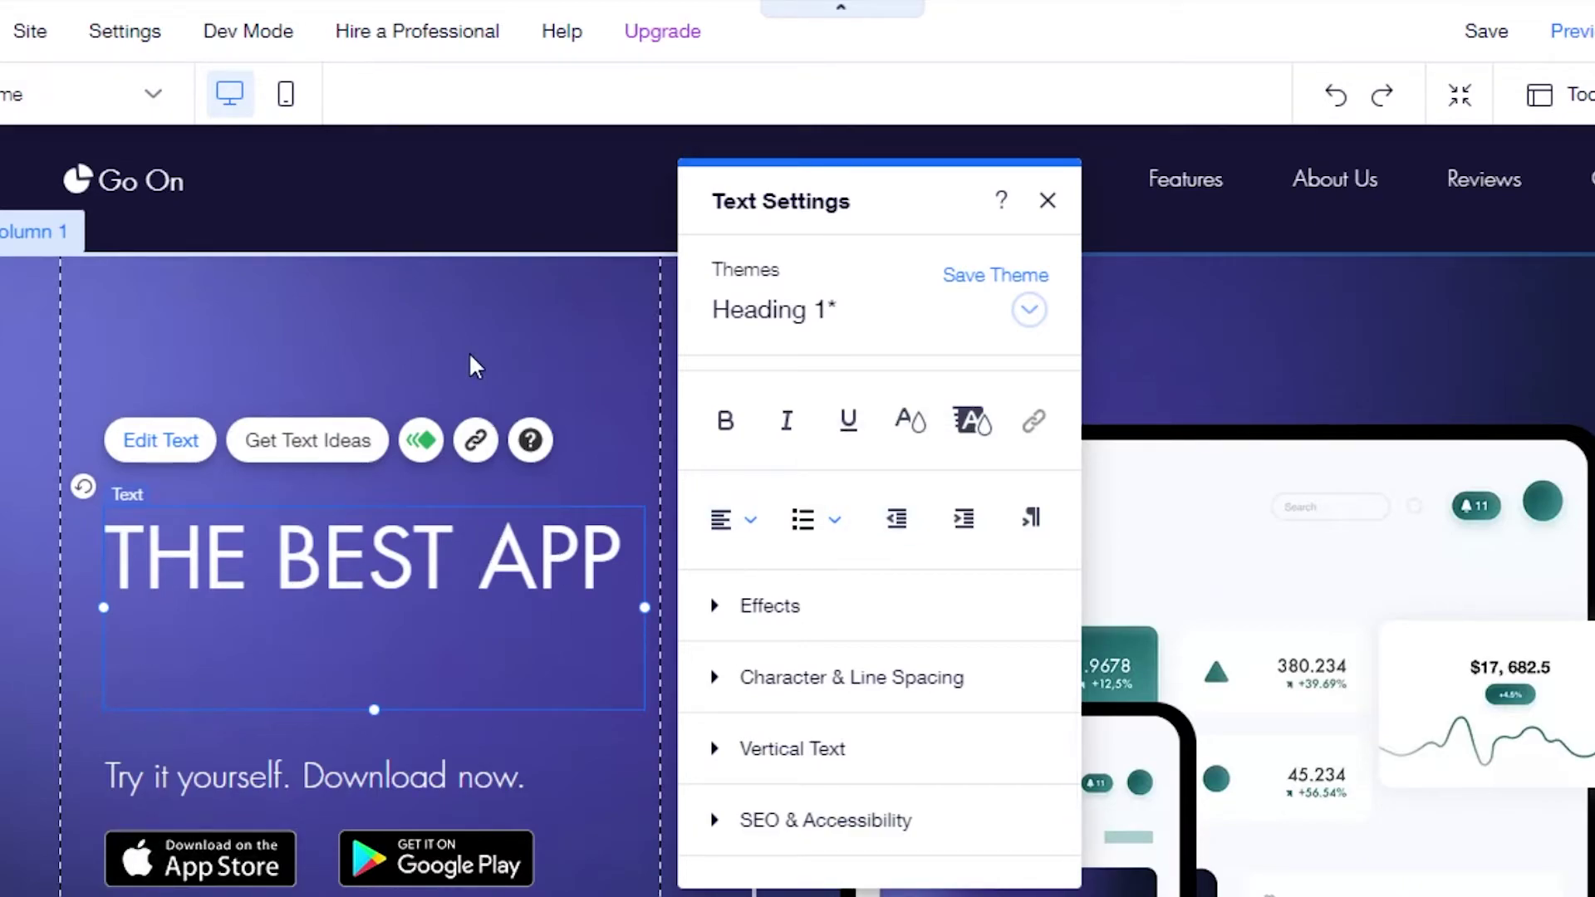
{"action": "left_click", "coordinate": [316, 849]}
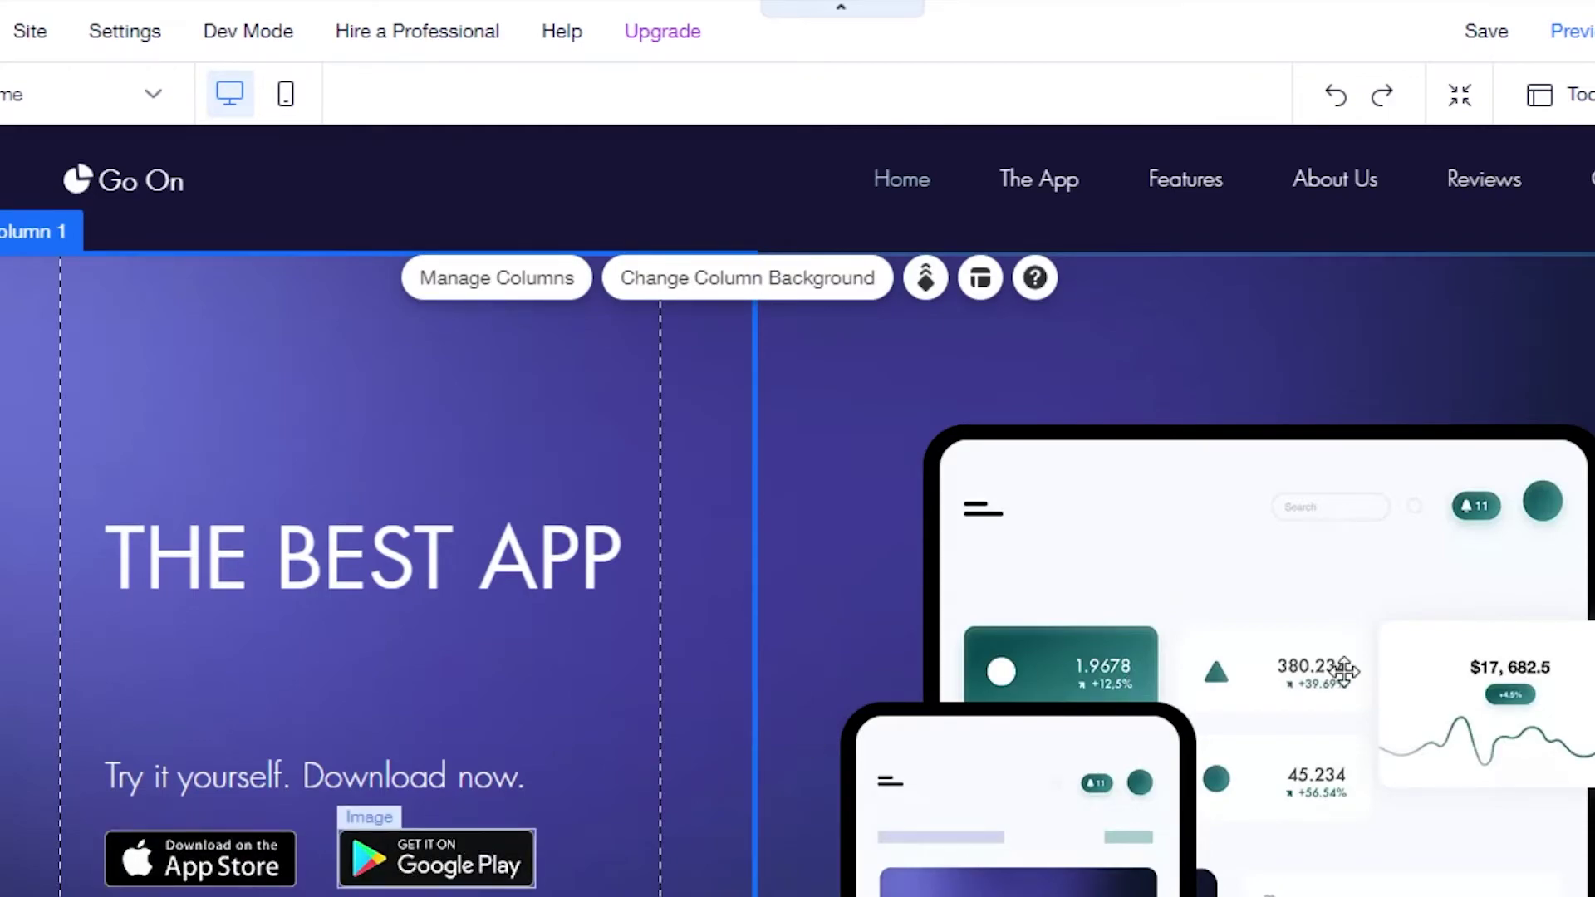
{"action": "scroll", "coordinate": [787, 304], "scroll_direction": "down", "scroll_amount": 7}
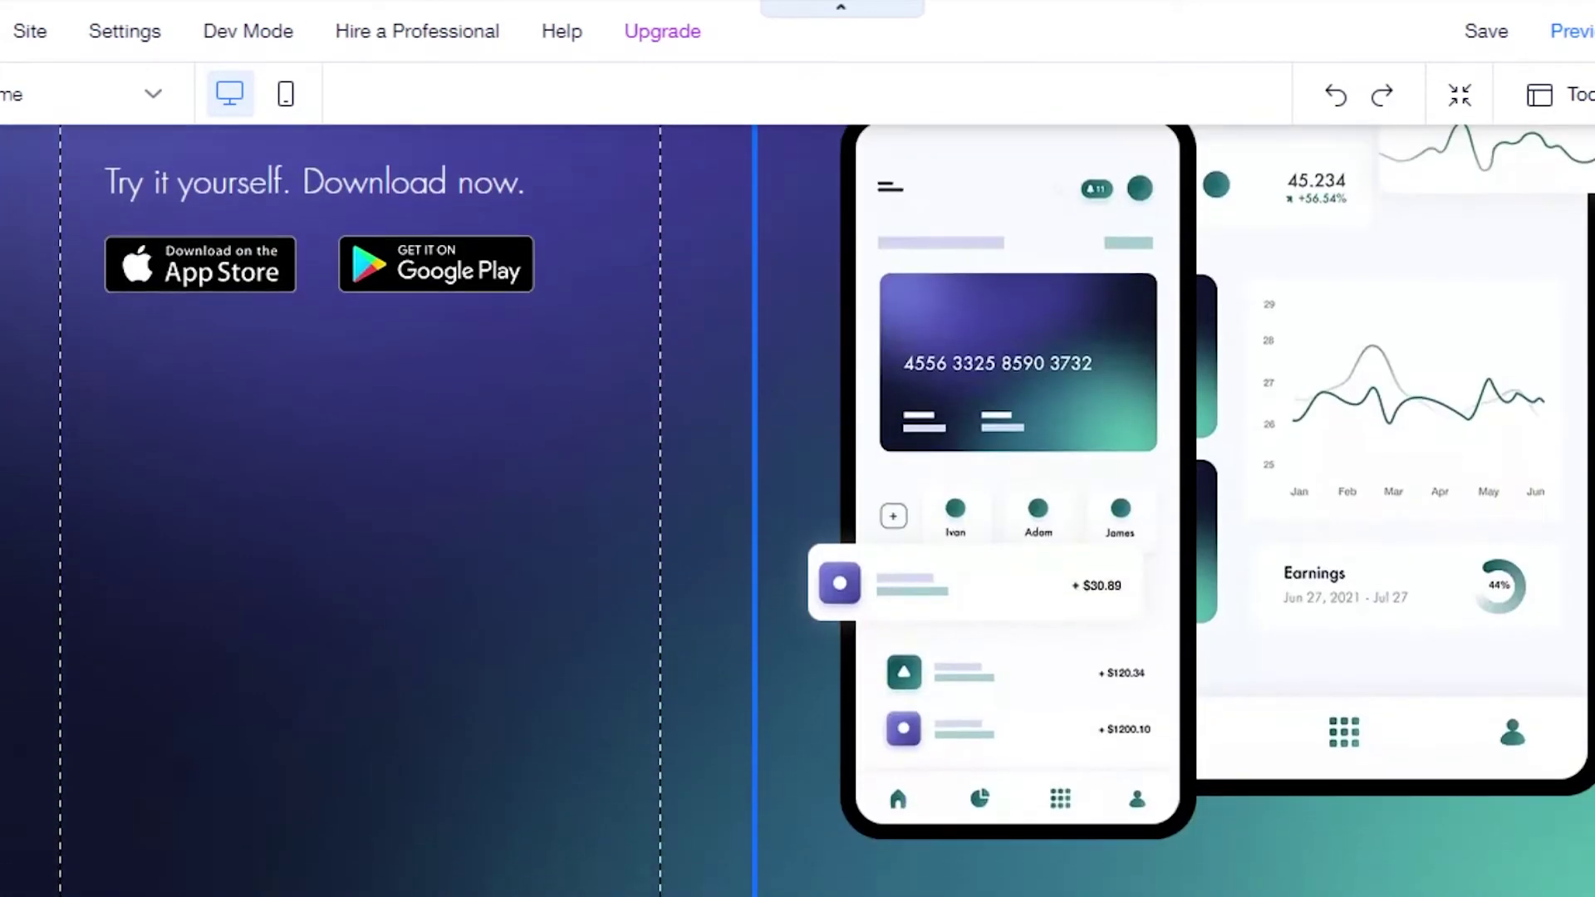
{"action": "right_click", "coordinate": [253, 286]}
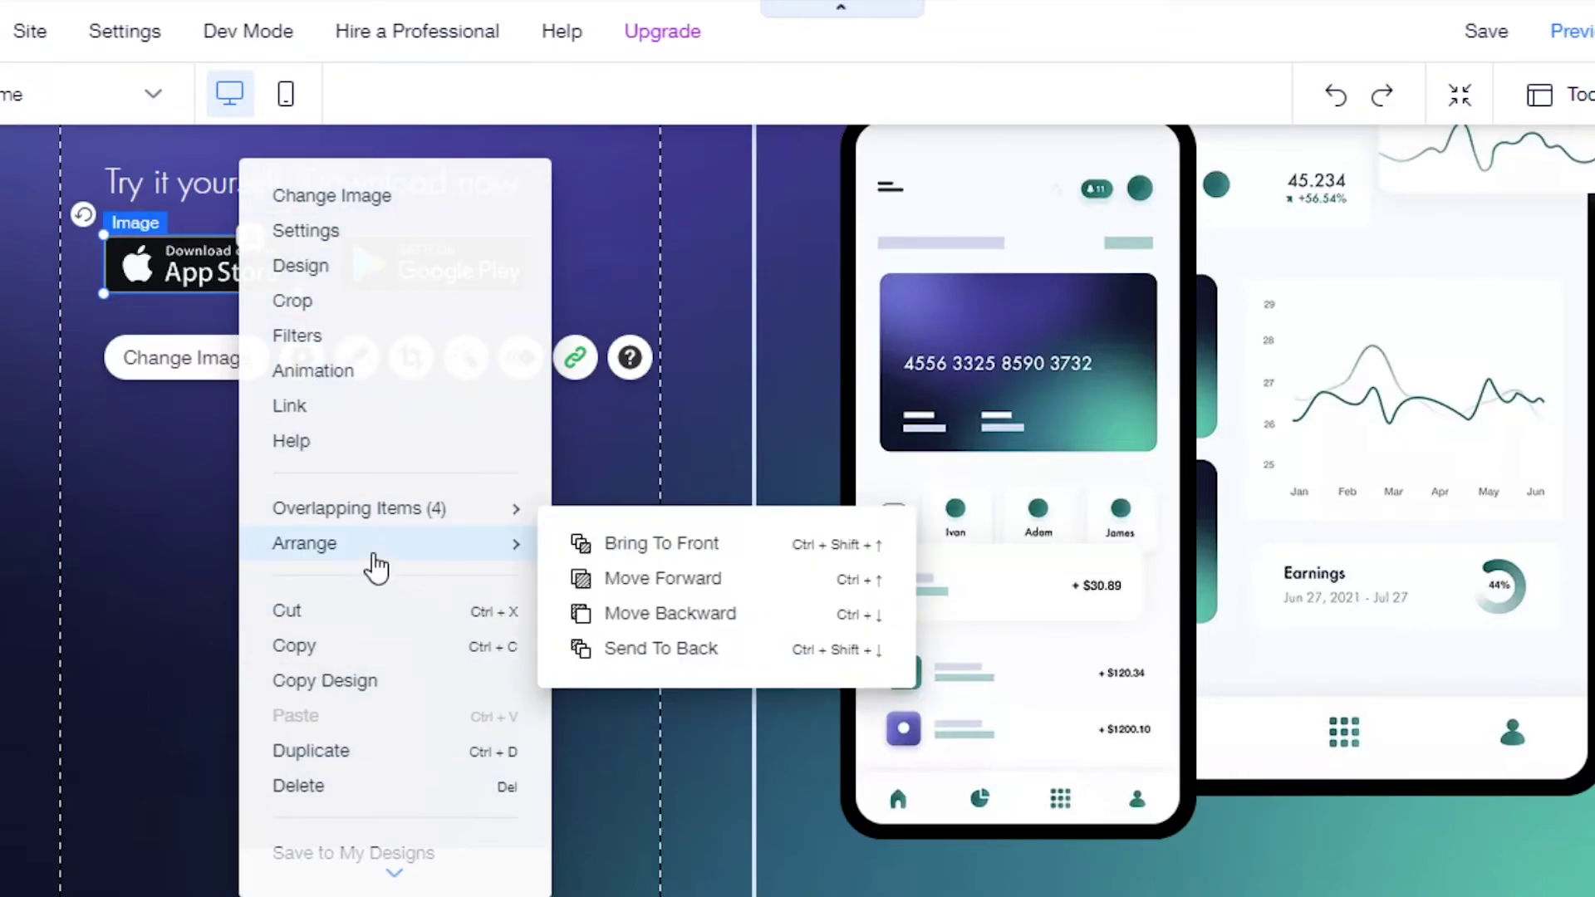
{"action": "left_click", "coordinate": [160, 617]}
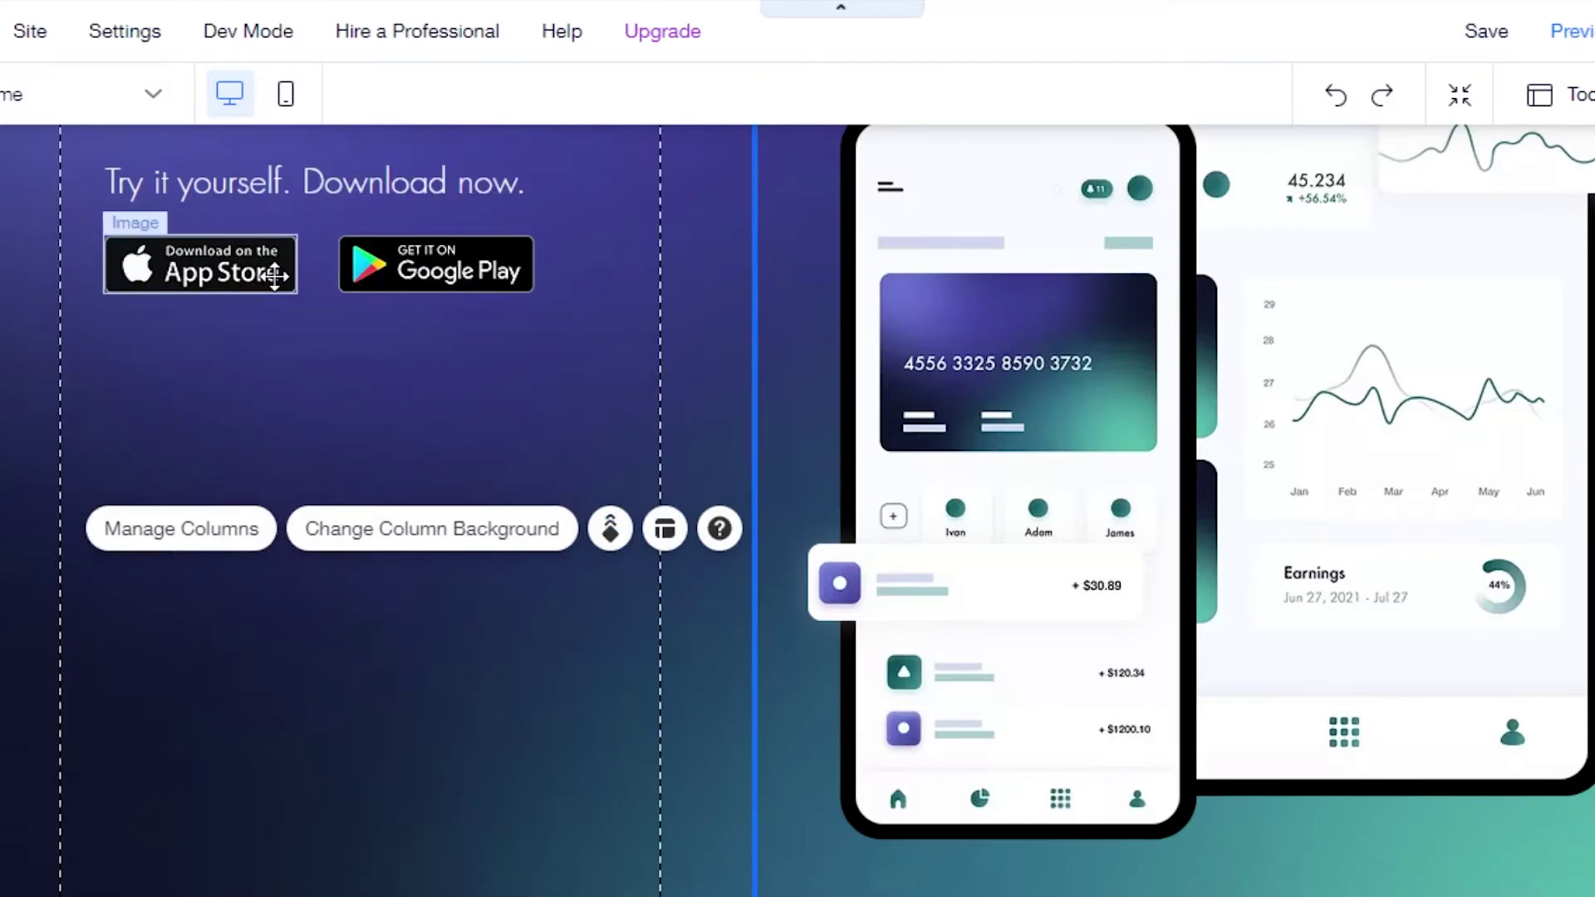
{"action": "right_click", "coordinate": [274, 274]}
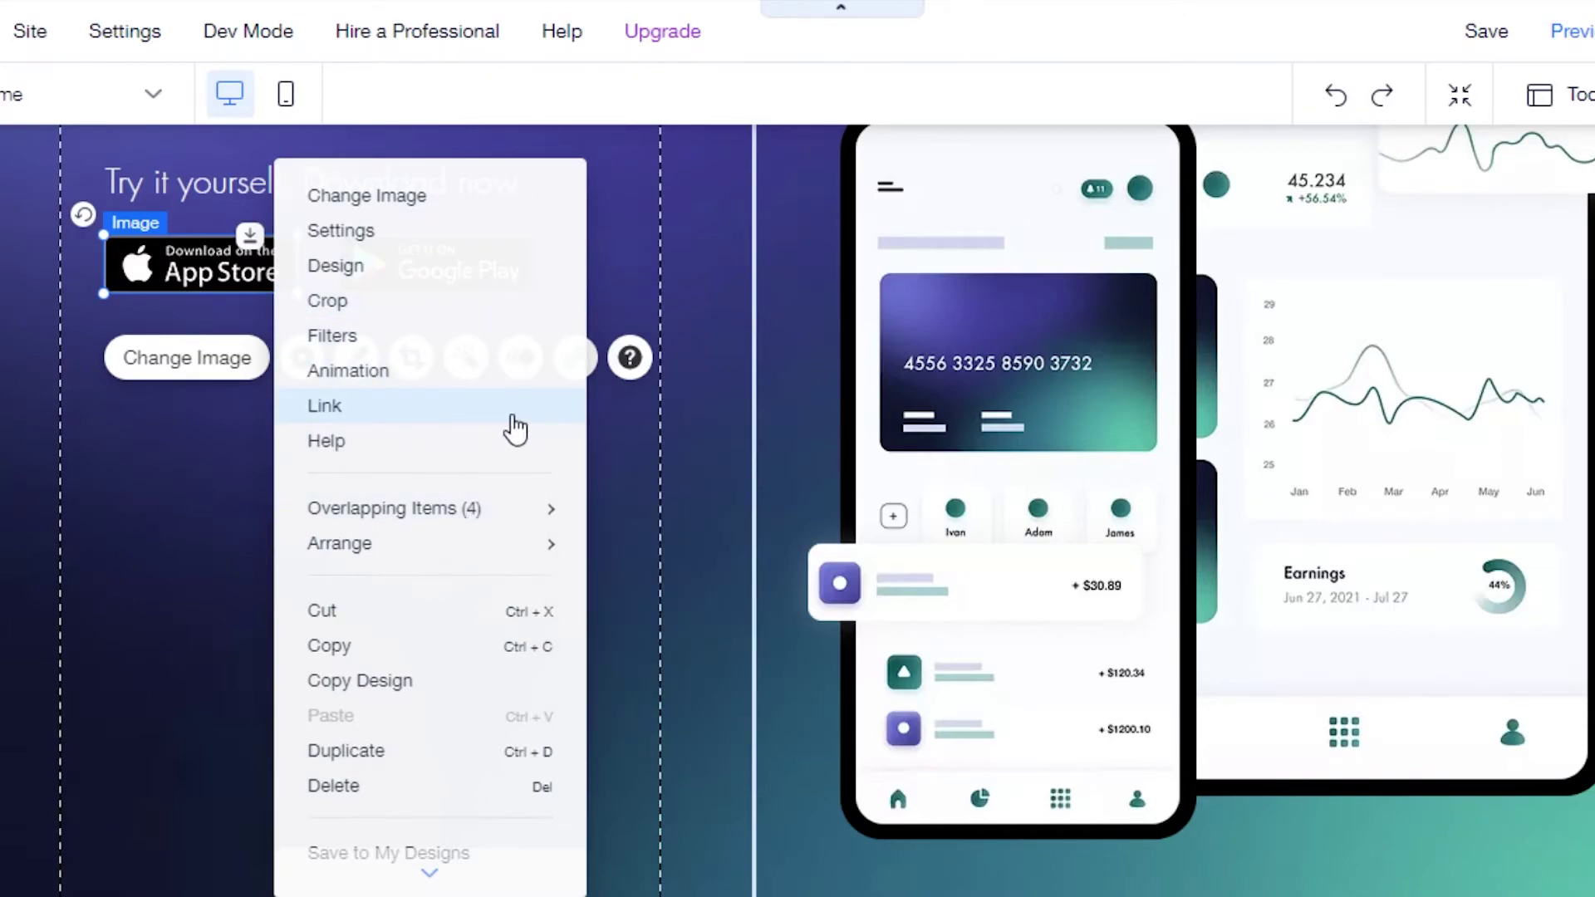
{"action": "left_click", "coordinate": [201, 597]}
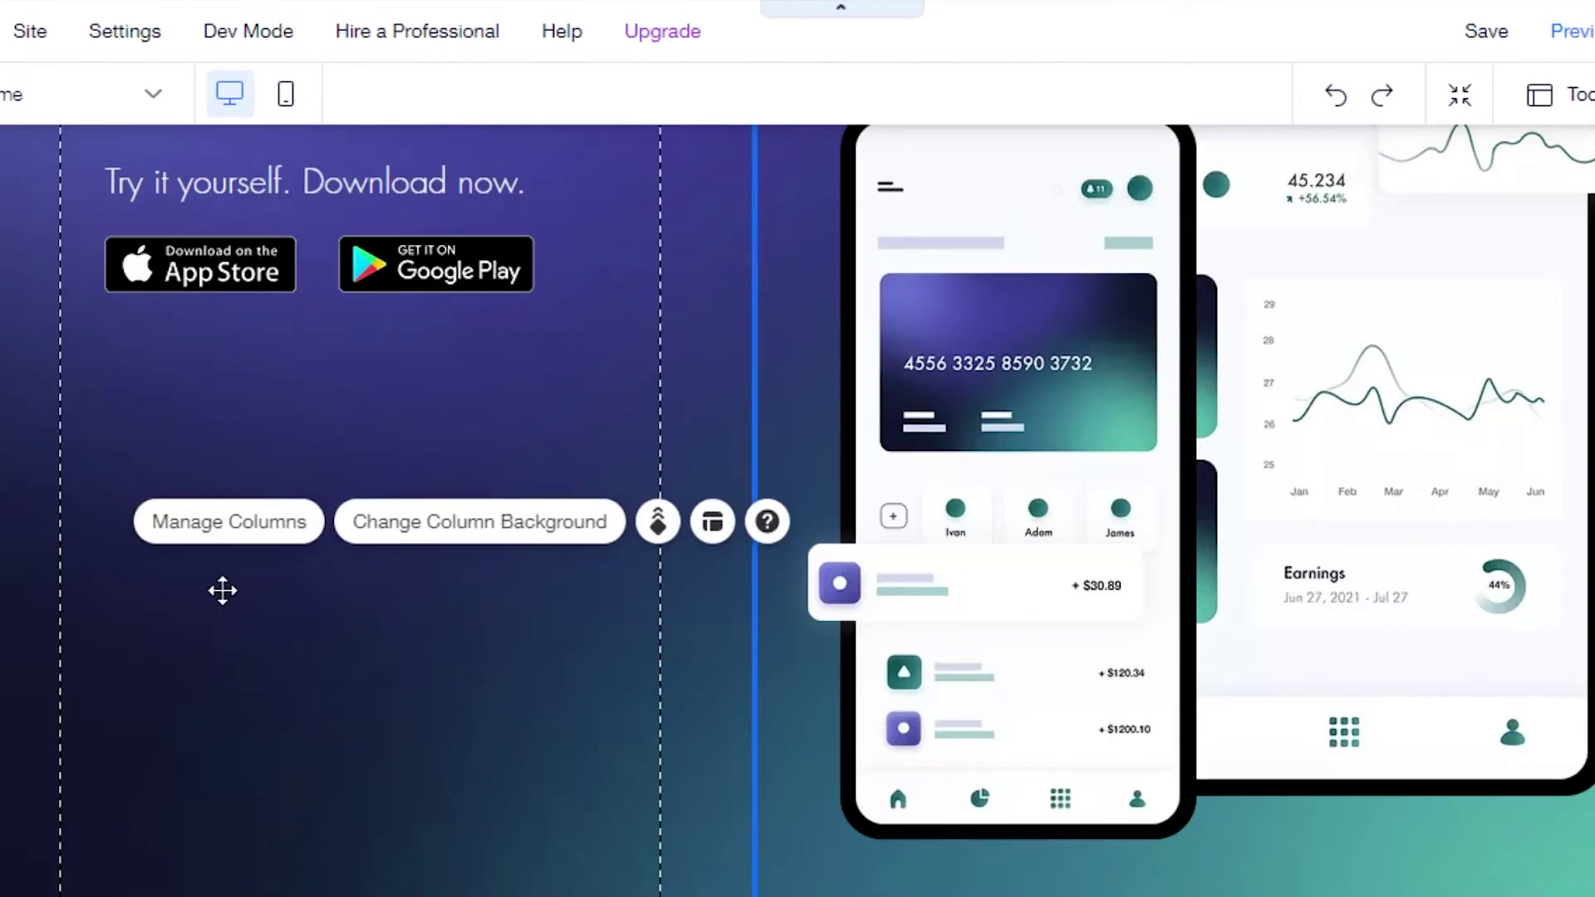
{"action": "scroll", "coordinate": [219, 592], "scroll_direction": "up", "scroll_amount": 3}
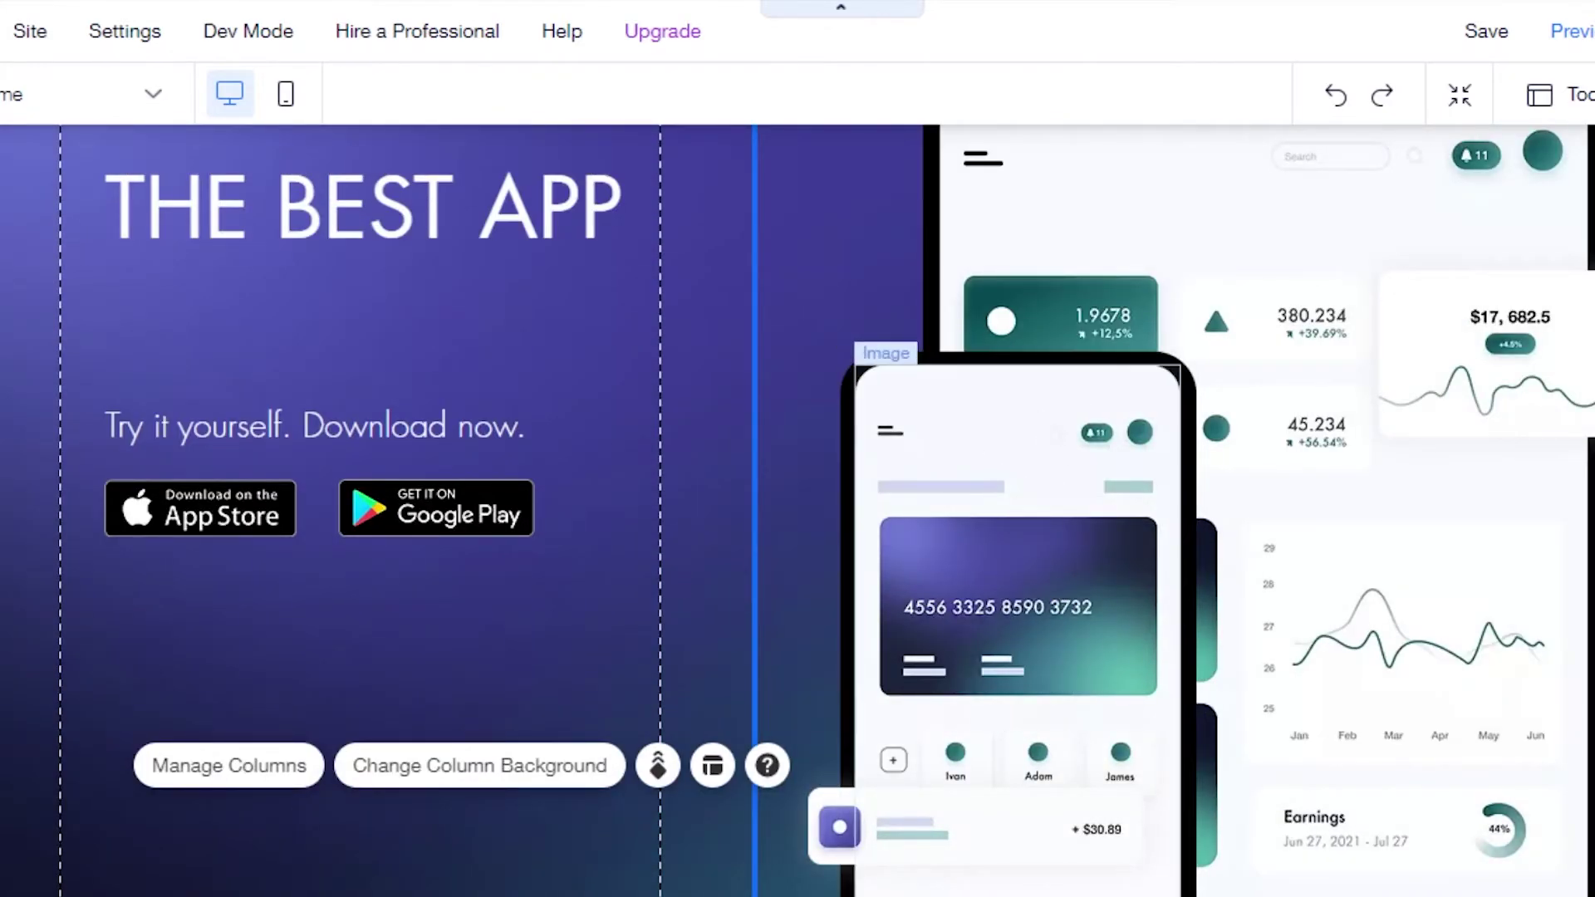
{"action": "scroll", "coordinate": [891, 352], "scroll_direction": "up", "scroll_amount": 2}
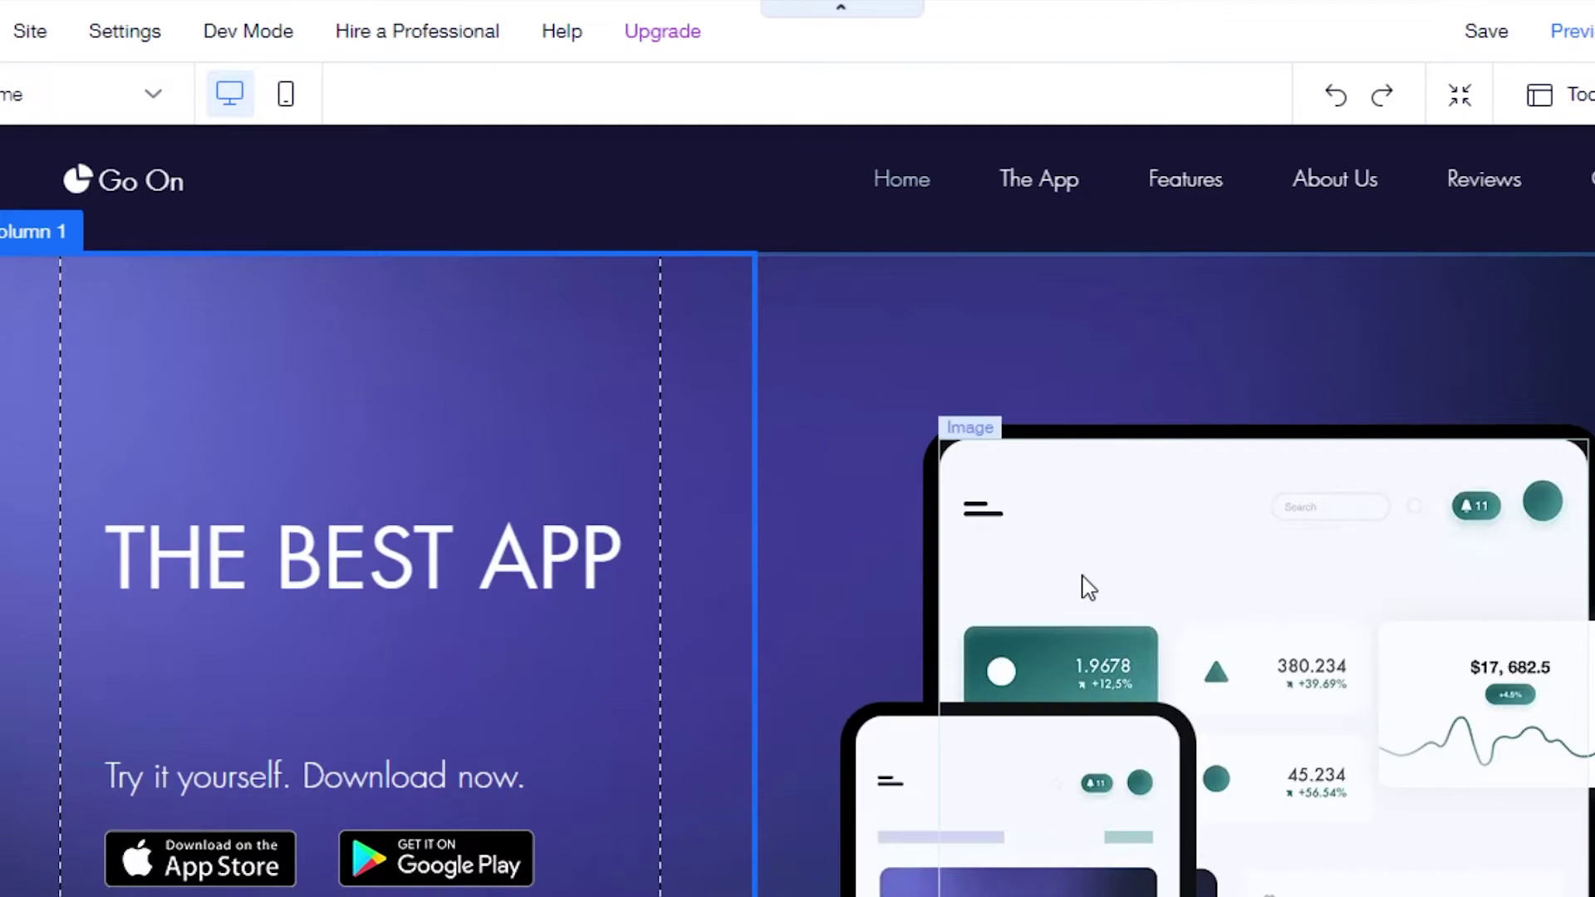
{"action": "left_click", "coordinate": [1087, 585]}
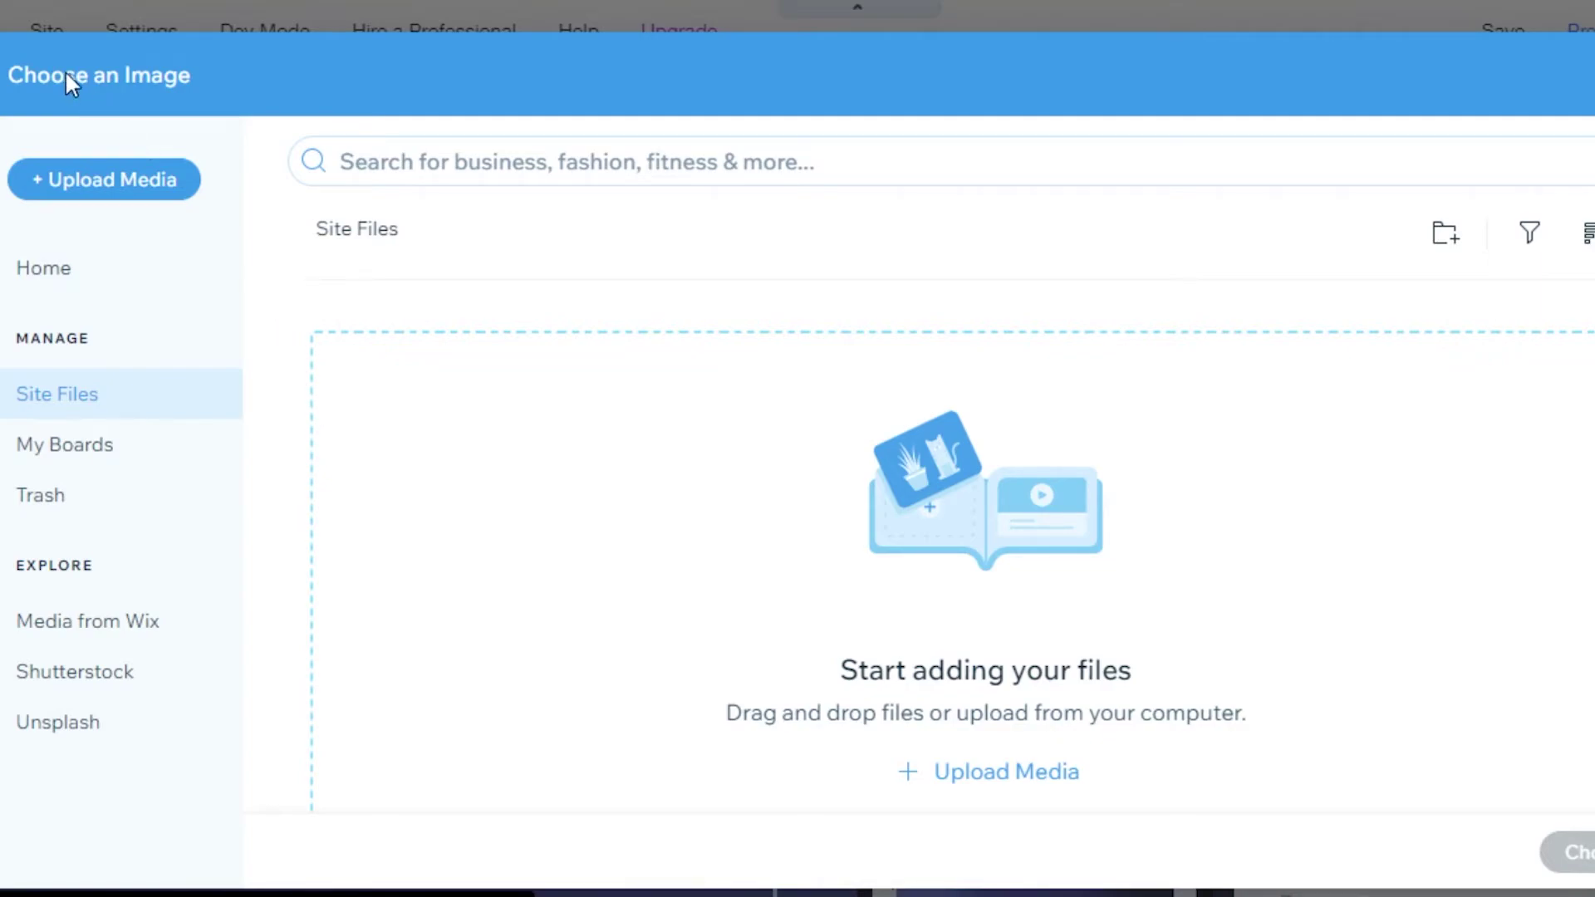
{"action": "left_click", "coordinate": [157, 172]}
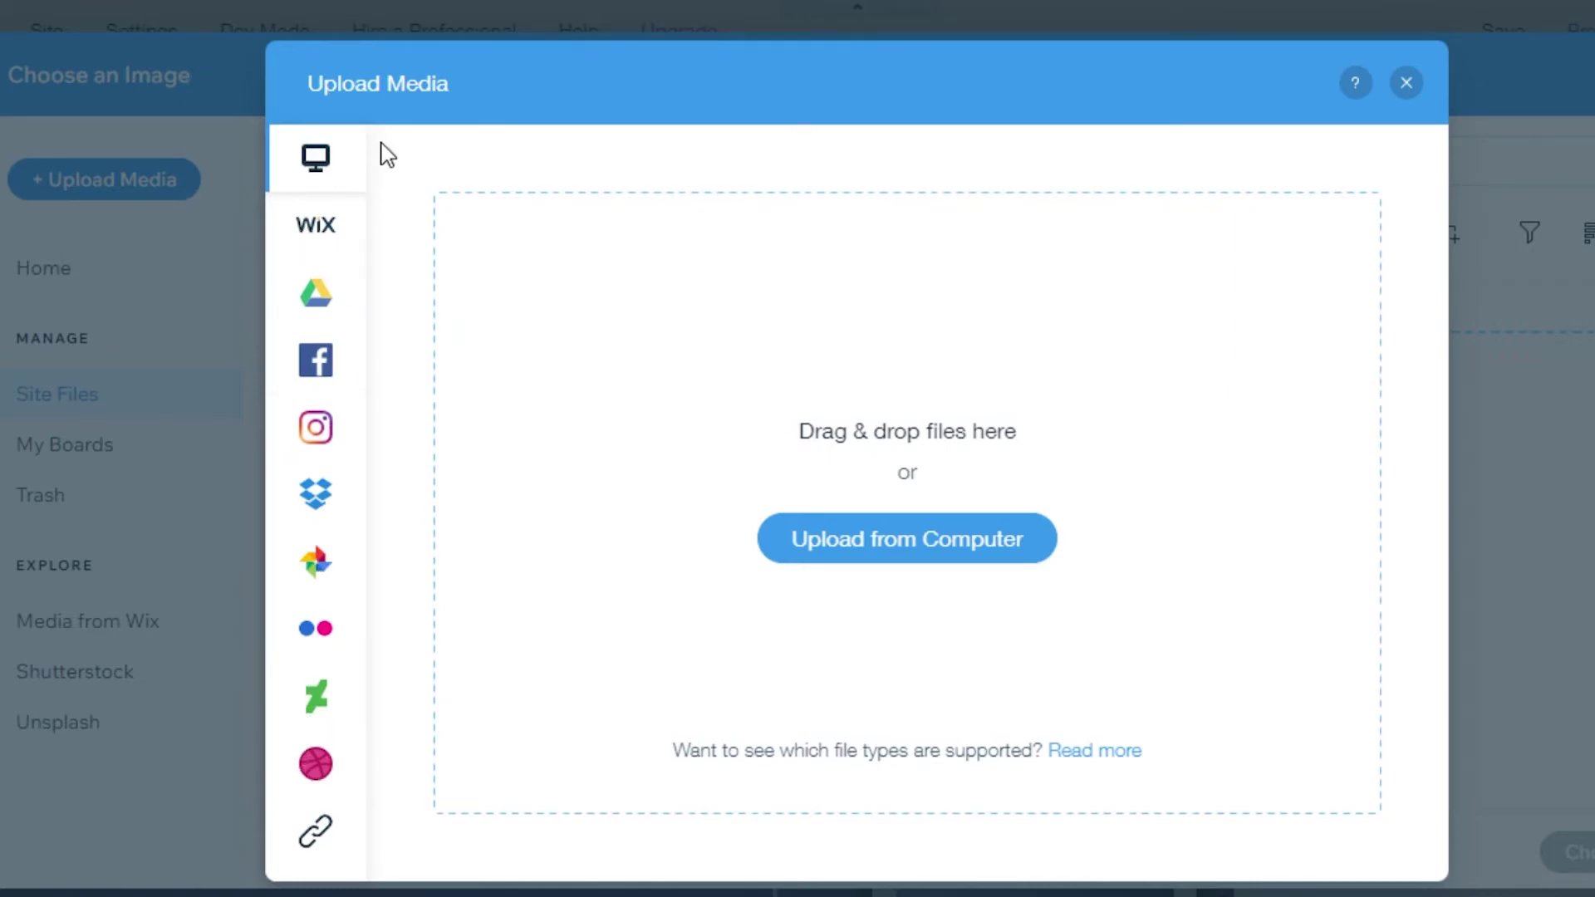
{"action": "mouse_move", "coordinate": [345, 323]}
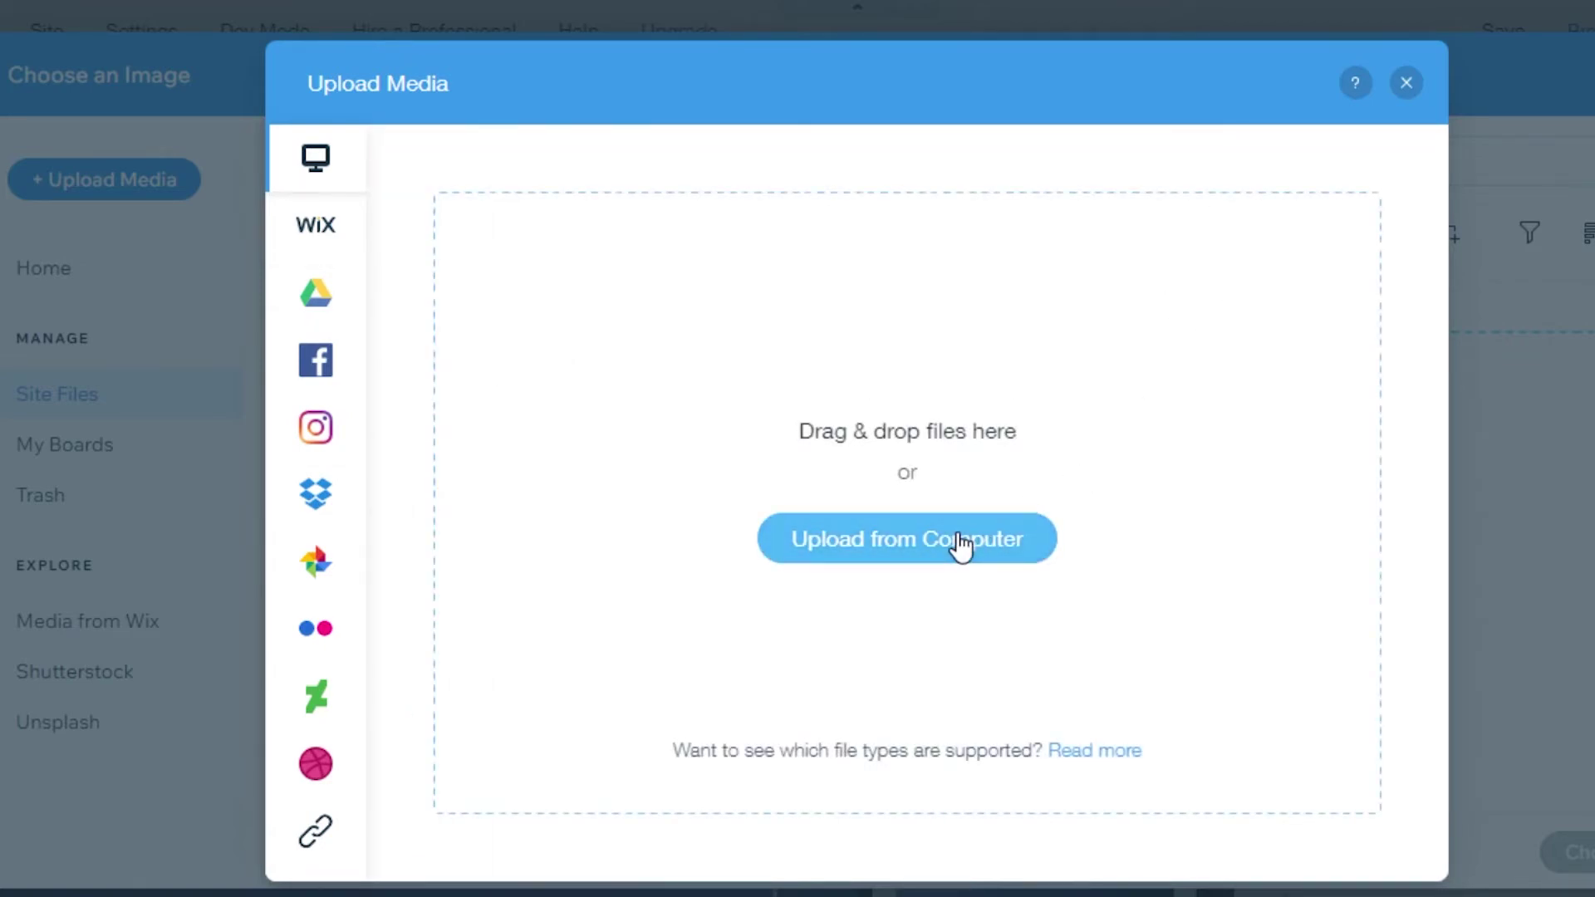
{"action": "left_click", "coordinate": [1417, 77]}
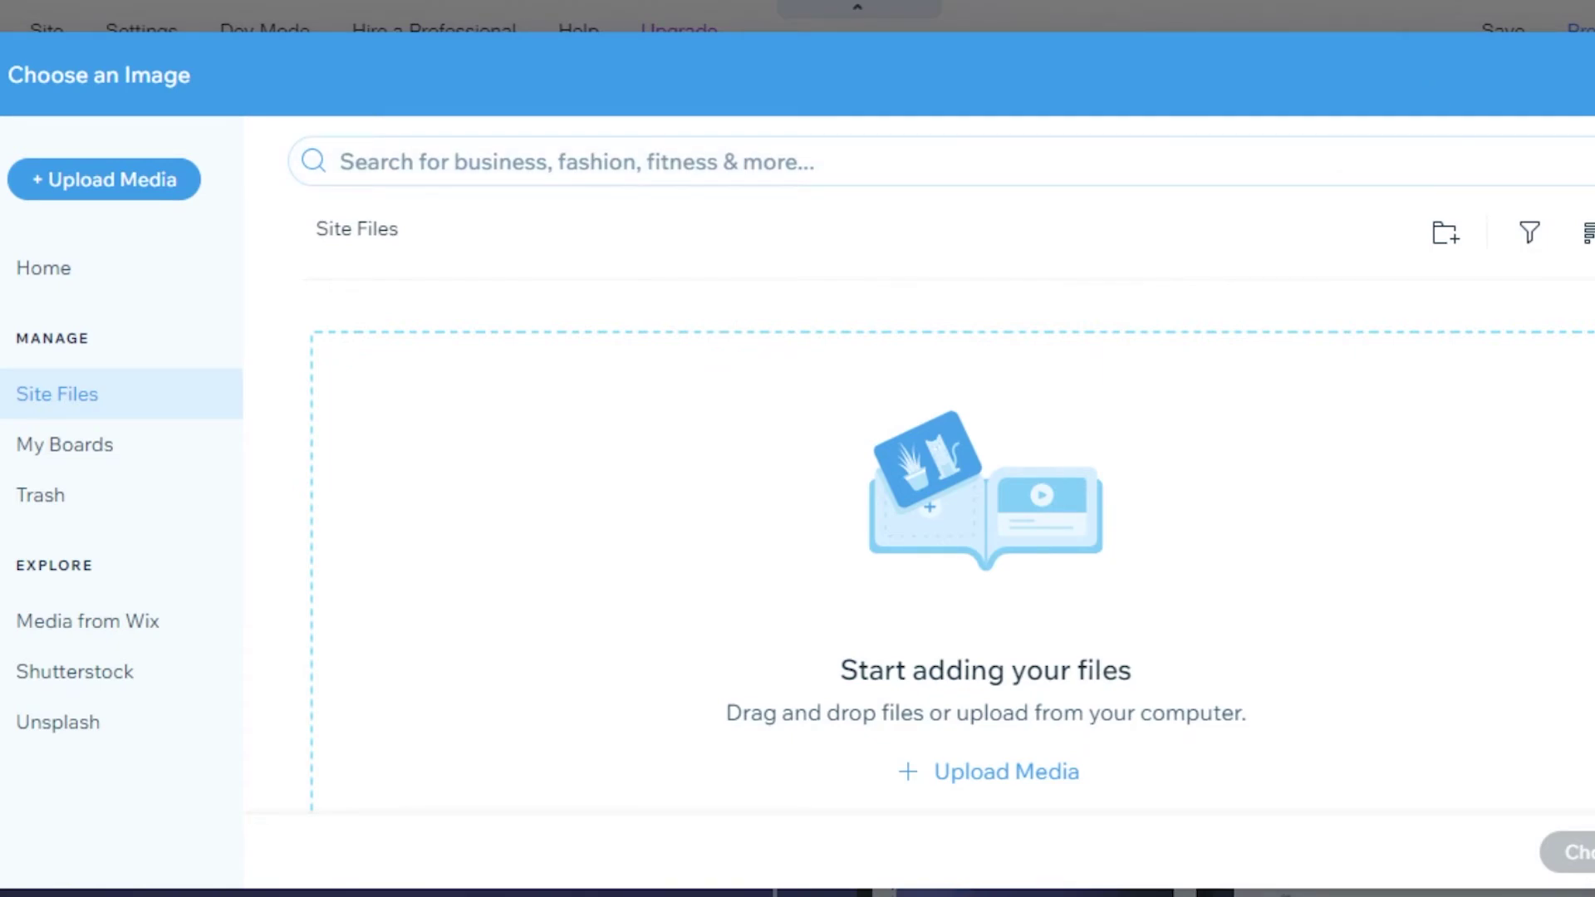
{"action": "key", "text": "Escape"}
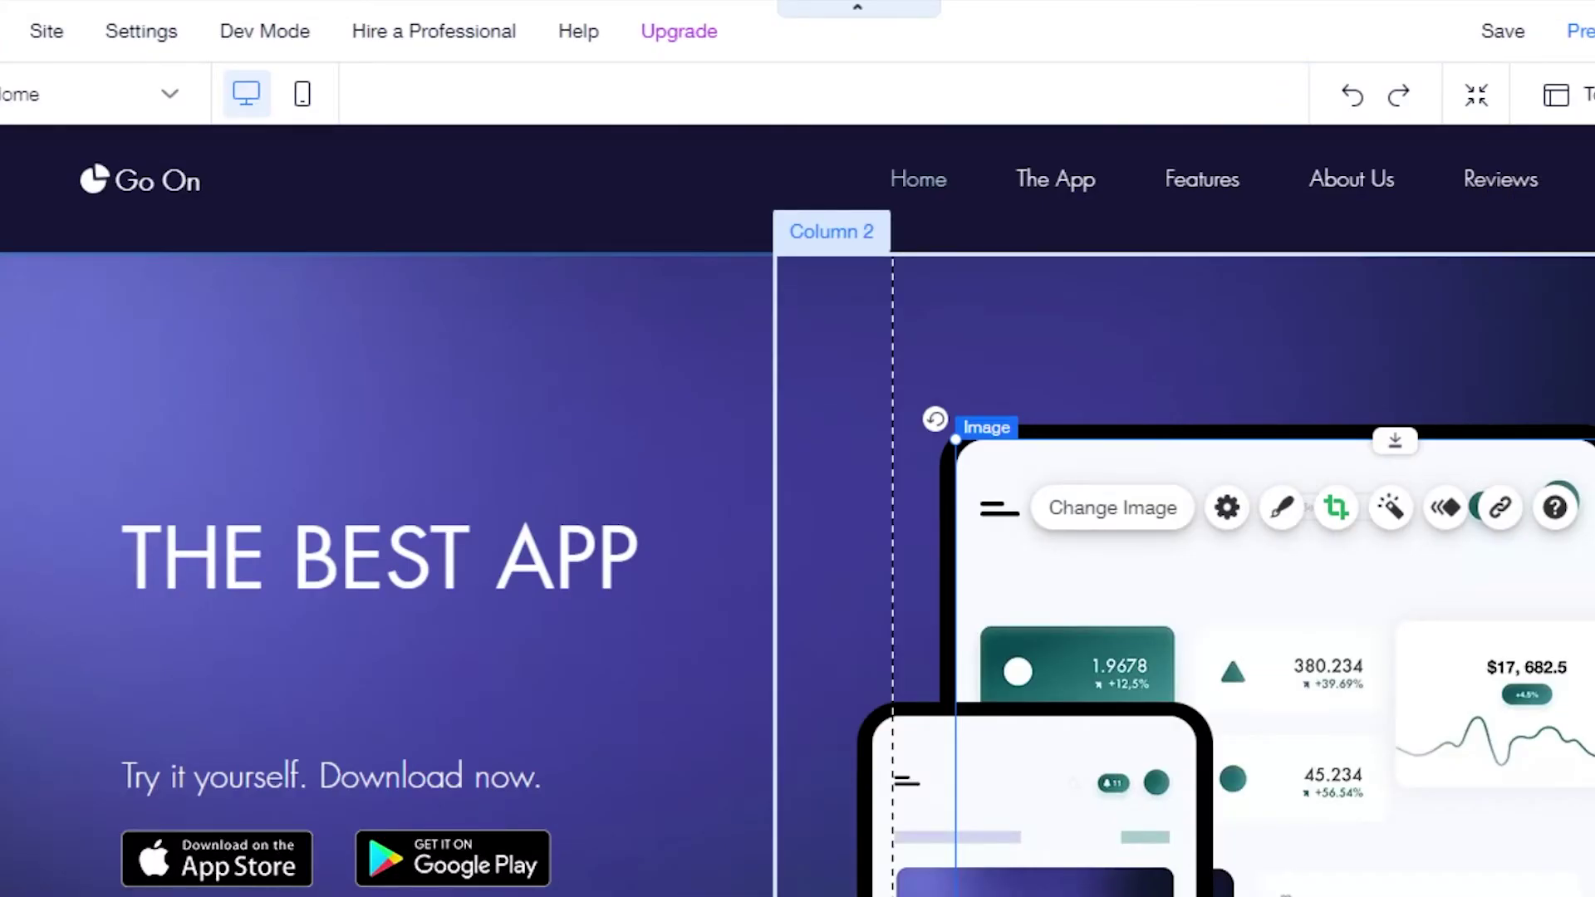
Place the dark View More themed button in Column 1 below 'Reinventing Mobile Technology'.
{"action": "scroll", "coordinate": [797, 509], "scroll_direction": "down", "scroll_amount": 10}
{"action": "scroll", "coordinate": [798, 509], "scroll_direction": "down", "scroll_amount": 7}
{"action": "scroll", "coordinate": [797, 510], "scroll_direction": "up", "scroll_amount": 15}
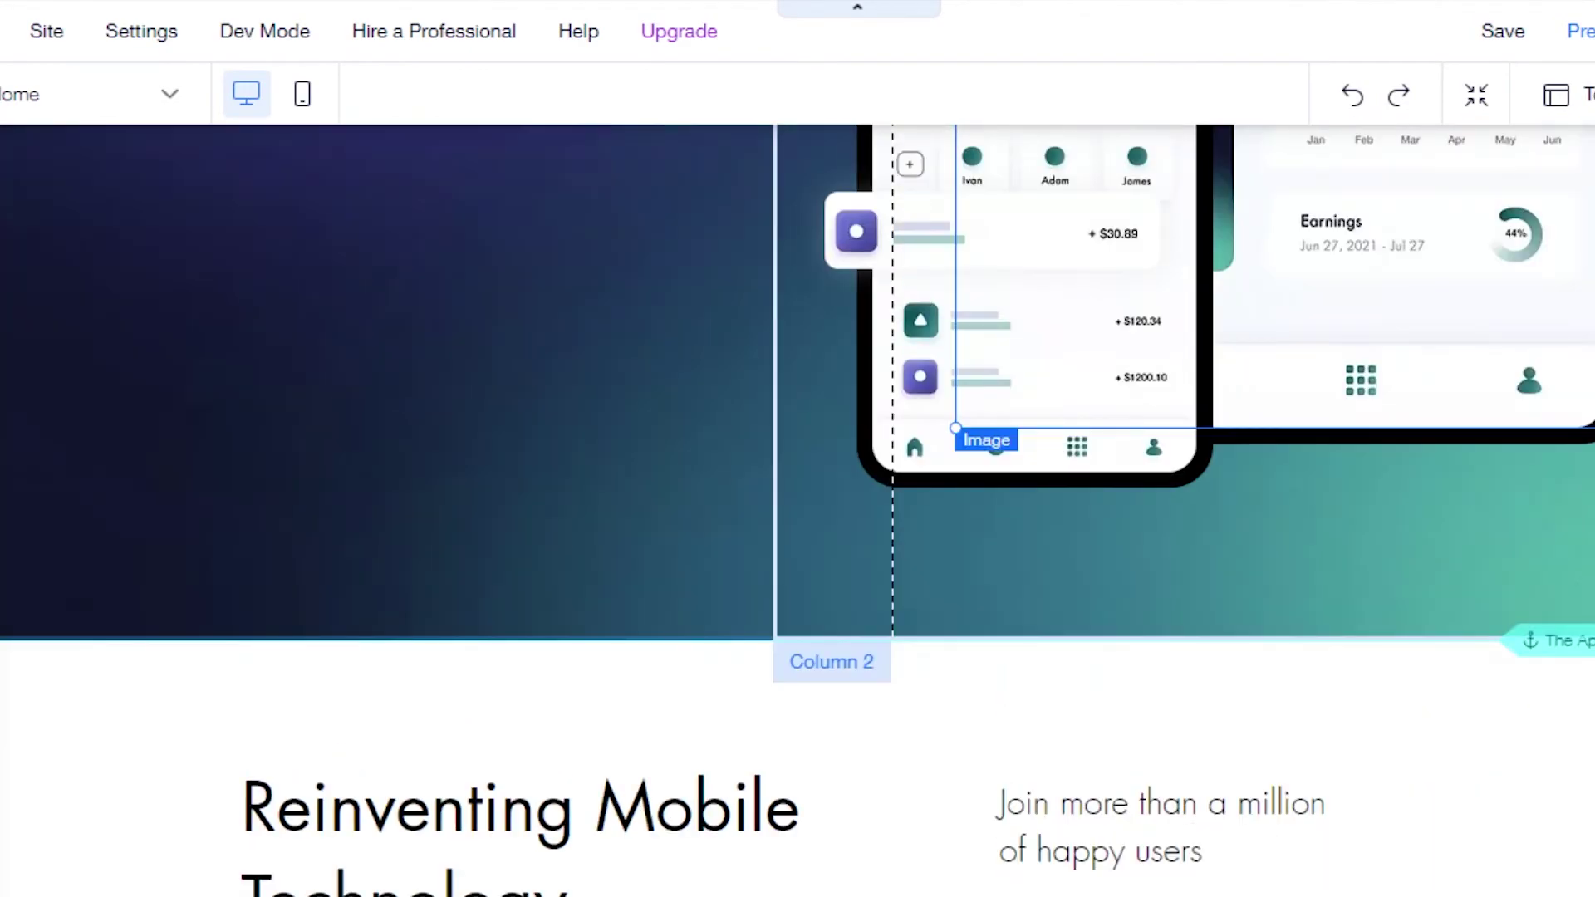
{"action": "scroll", "coordinate": [797, 510], "scroll_direction": "down", "scroll_amount": 11}
{"action": "scroll", "coordinate": [797, 509], "scroll_direction": "up", "scroll_amount": 3}
{"action": "scroll", "coordinate": [797, 509], "scroll_direction": "up", "scroll_amount": 3}
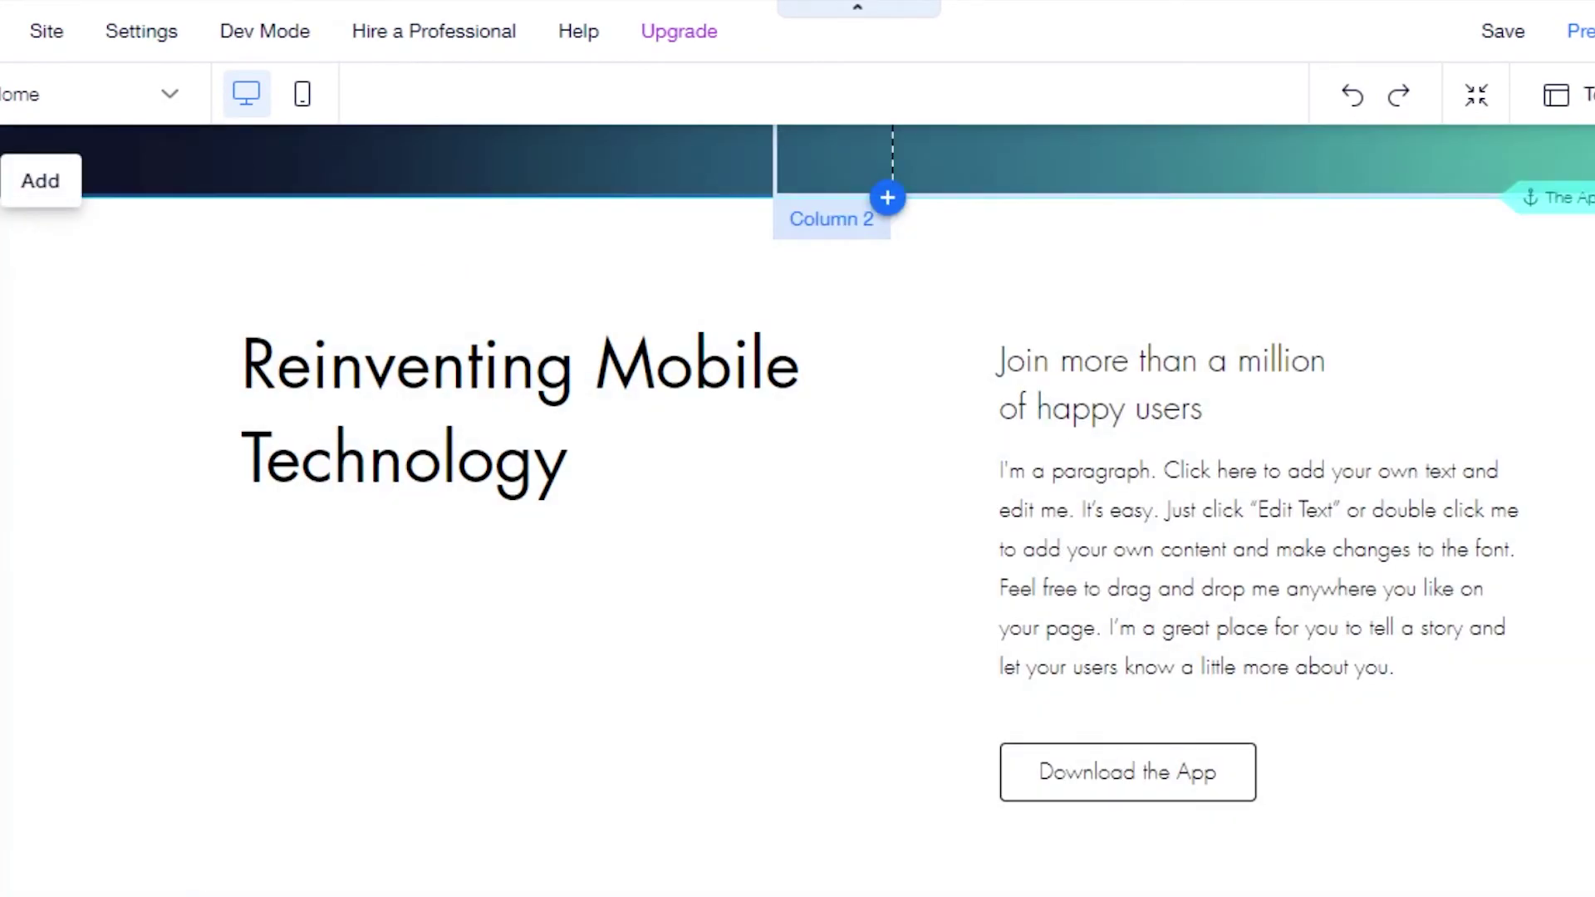
{"action": "left_click", "coordinate": [39, 180]}
{"action": "left_click", "coordinate": [64, 270]}
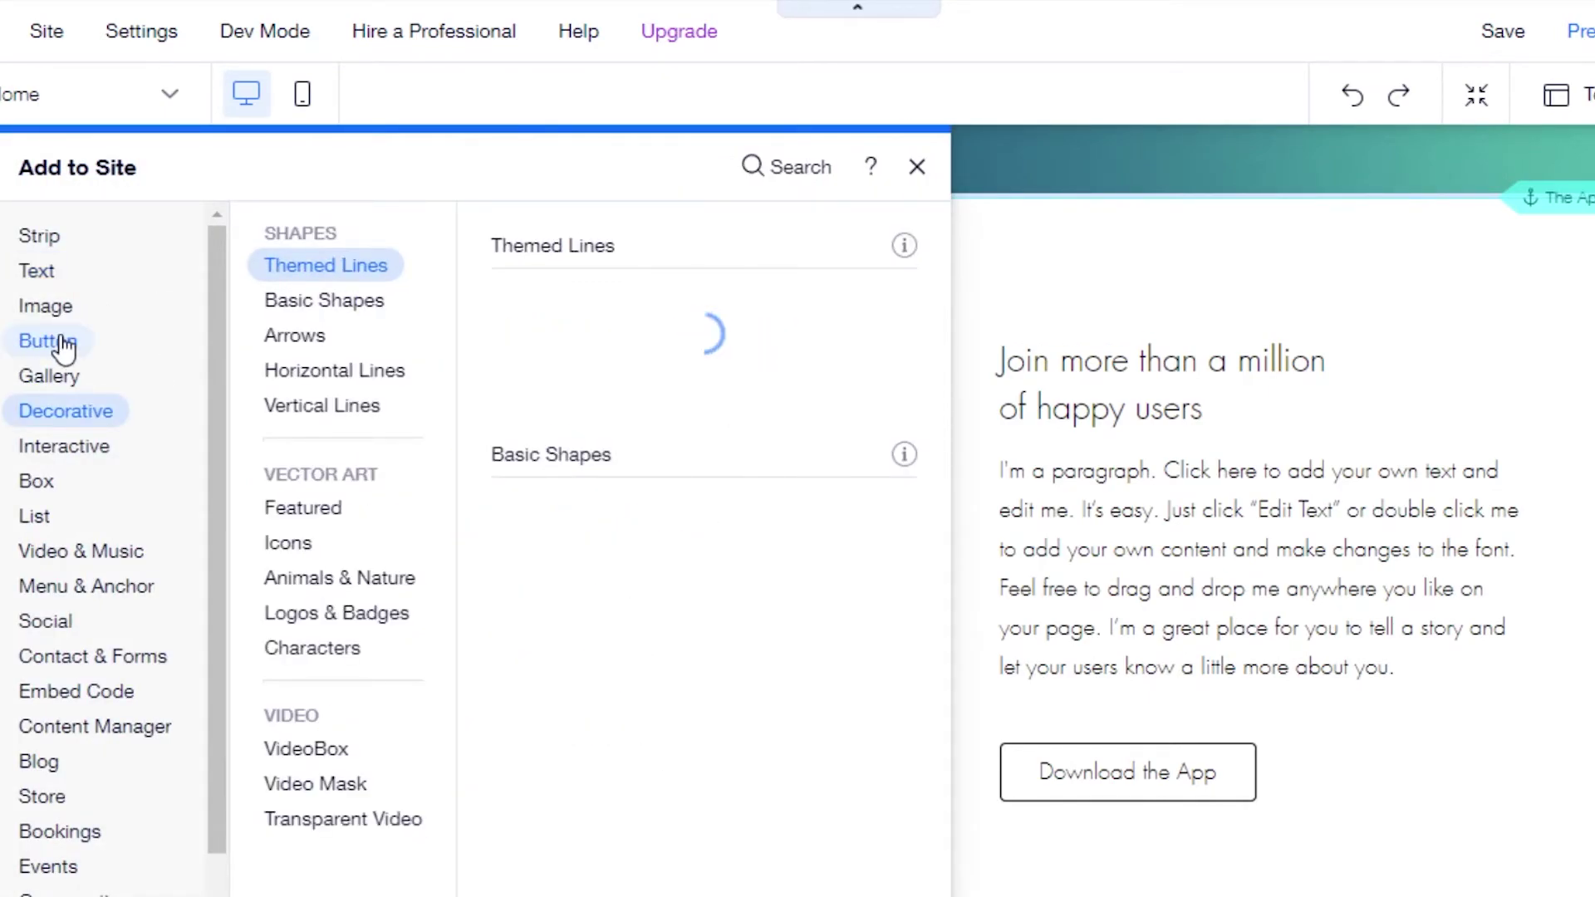
{"action": "left_click", "coordinate": [62, 346]}
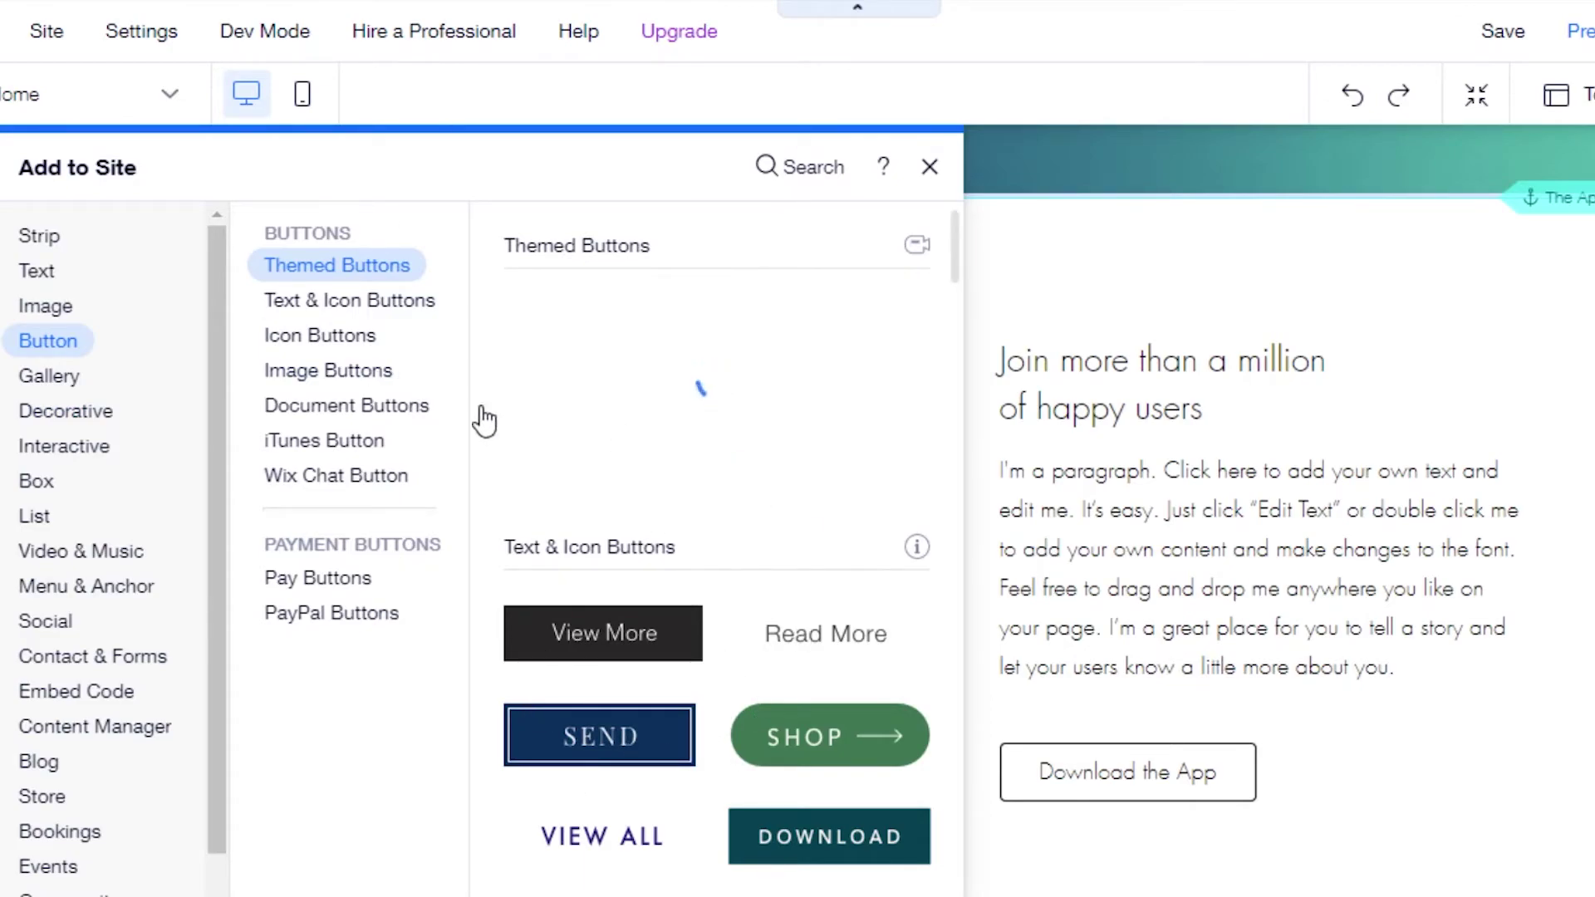
{"action": "left_click", "coordinate": [615, 639]}
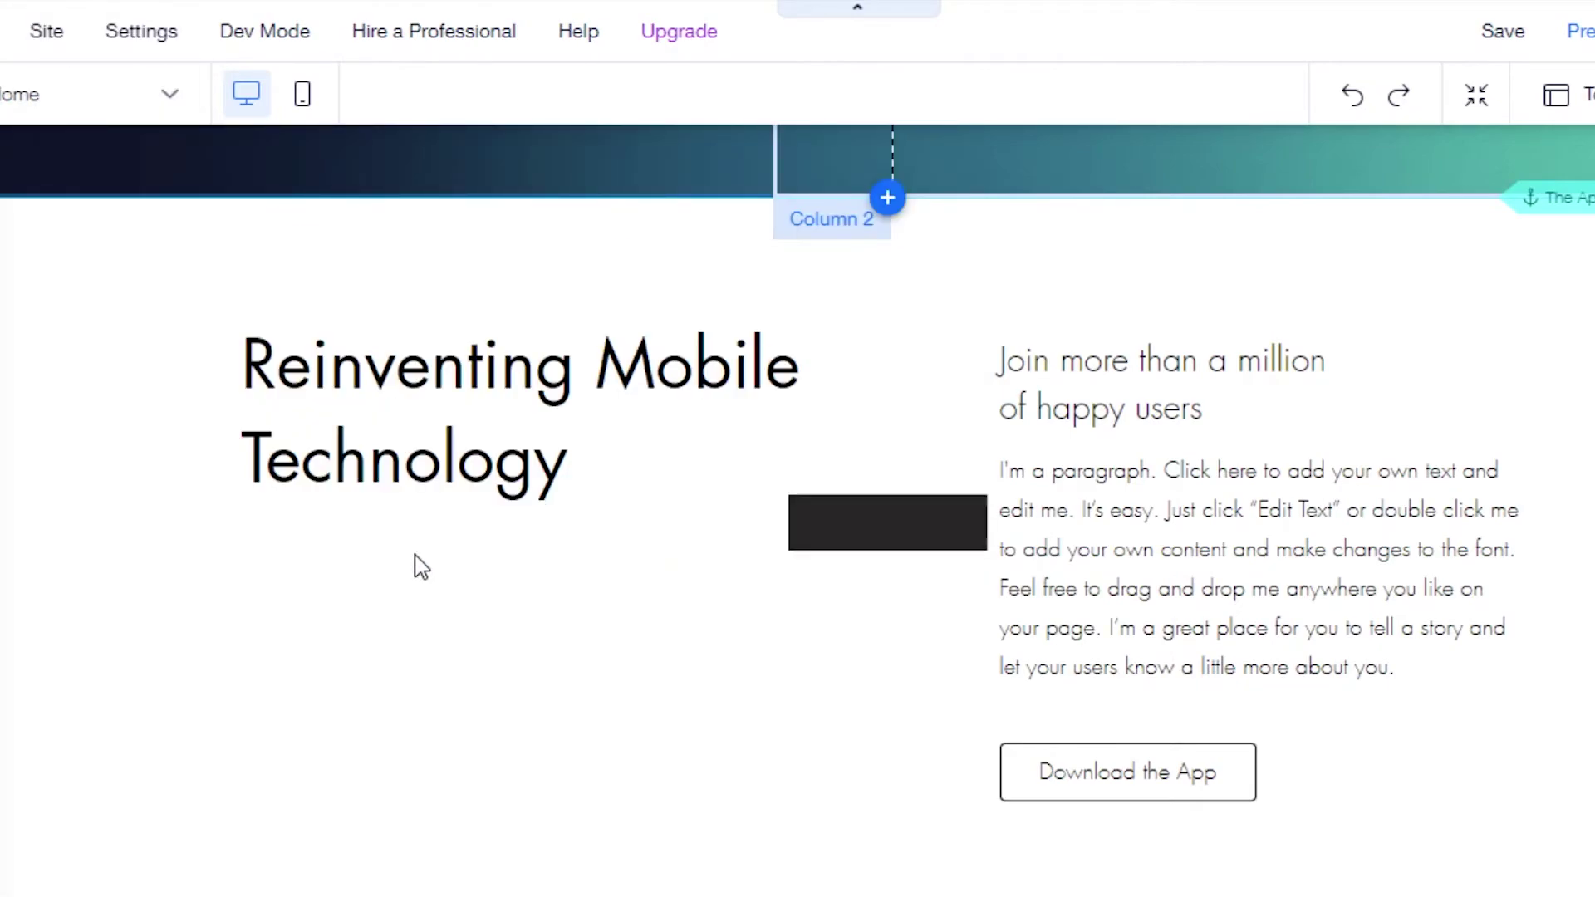
{"action": "left_click_drag", "start_coordinate": [881, 535], "coordinate": [515, 654]}
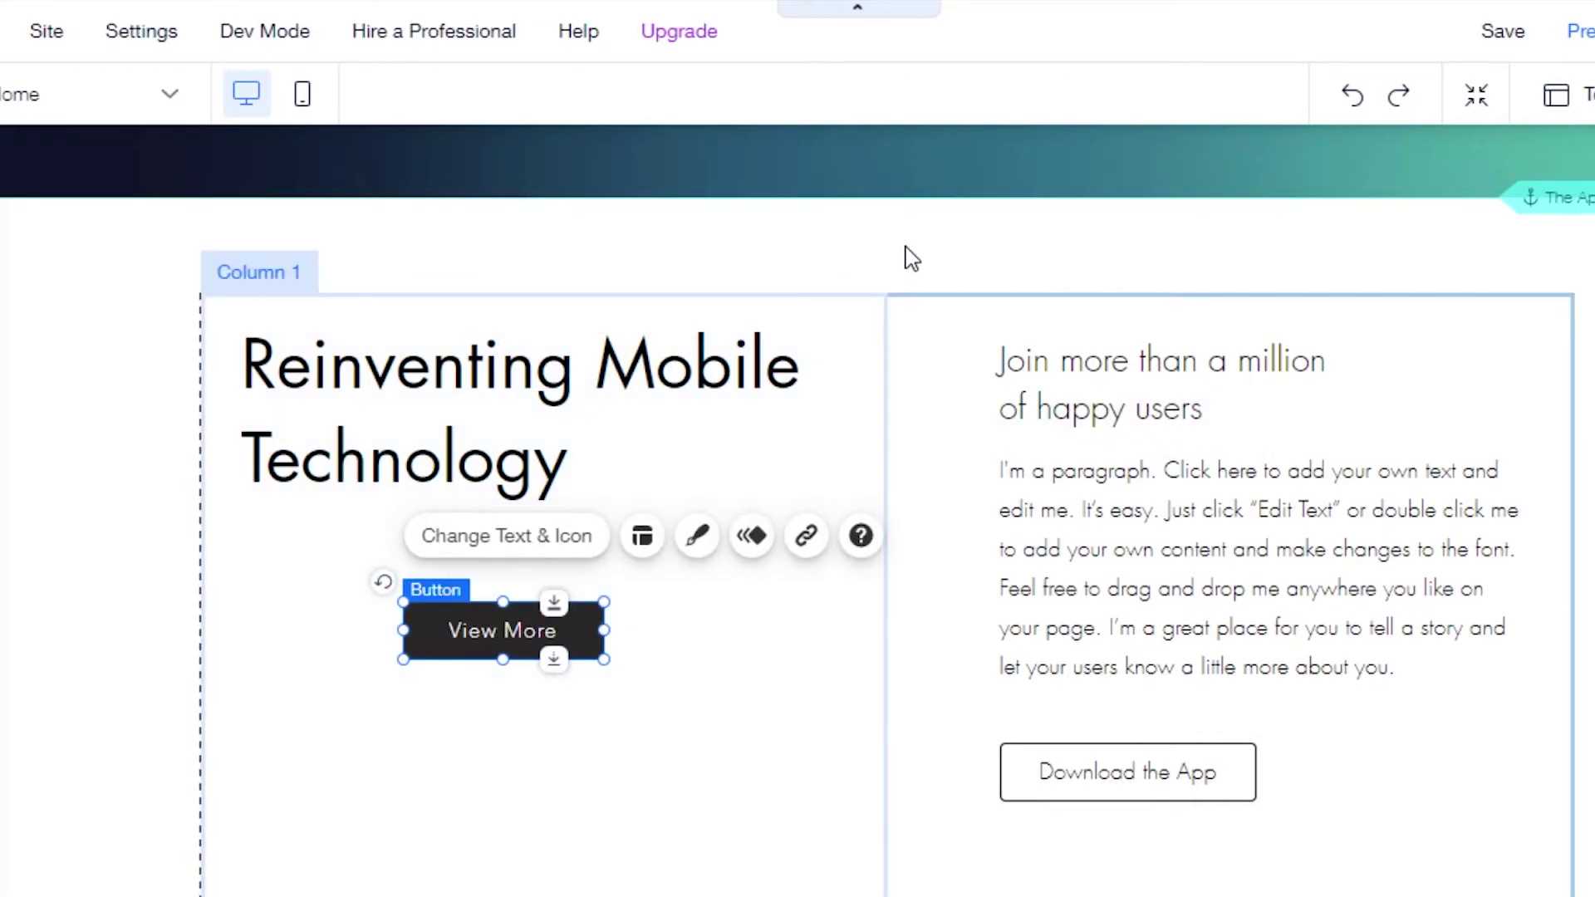
Drop a Heading 1 text into Column 1, moving the View More button below it.
{"action": "left_click", "coordinate": [912, 260]}
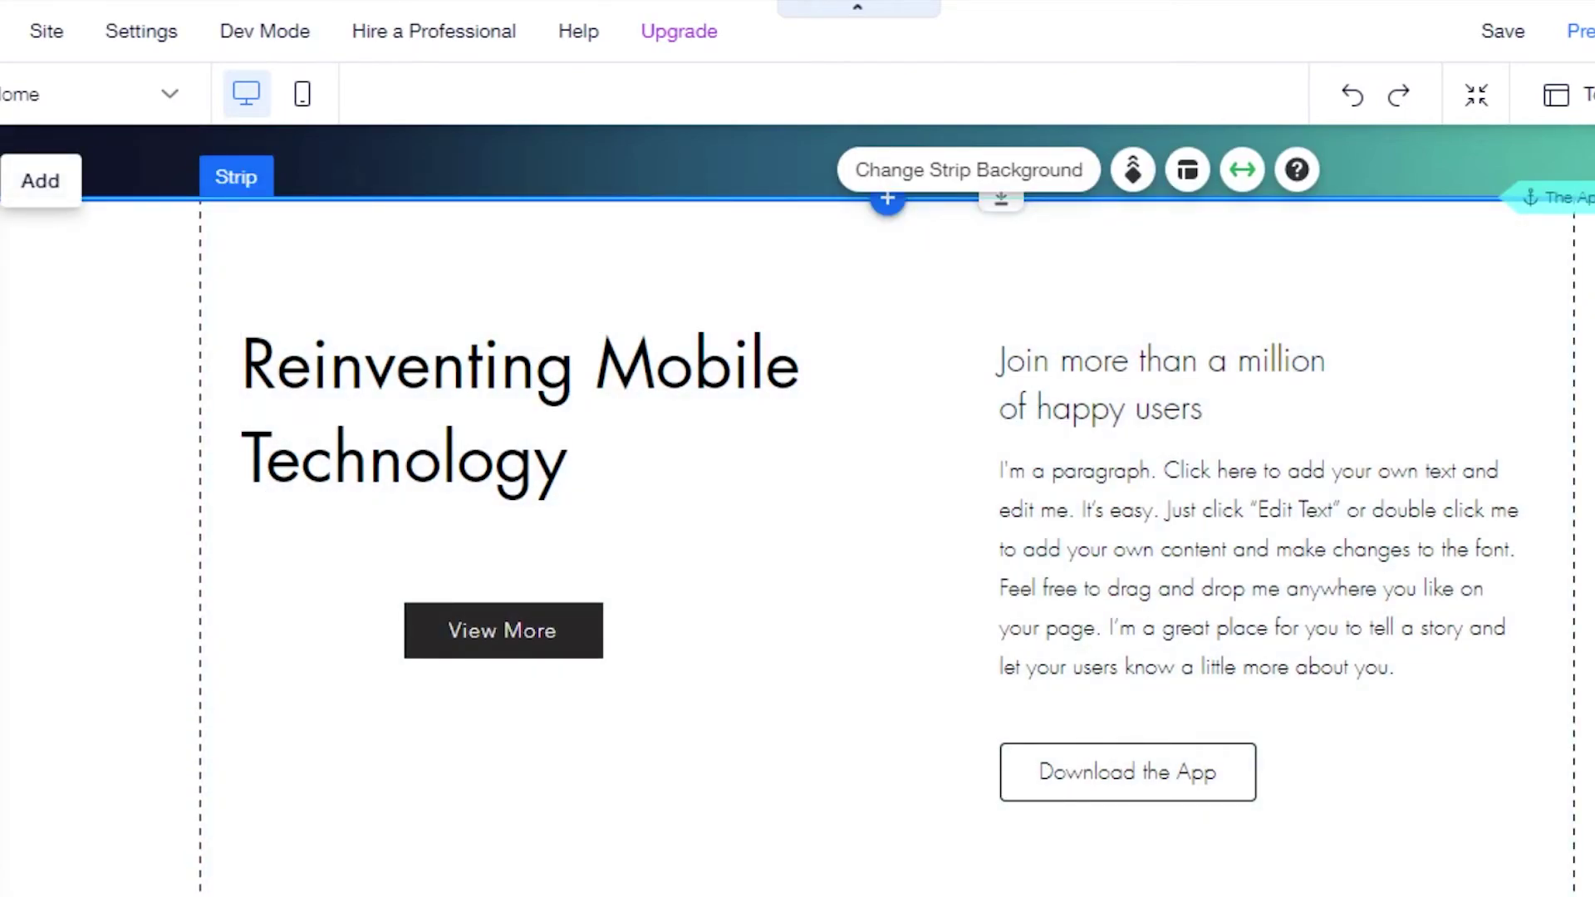
{"action": "left_click", "coordinate": [40, 180]}
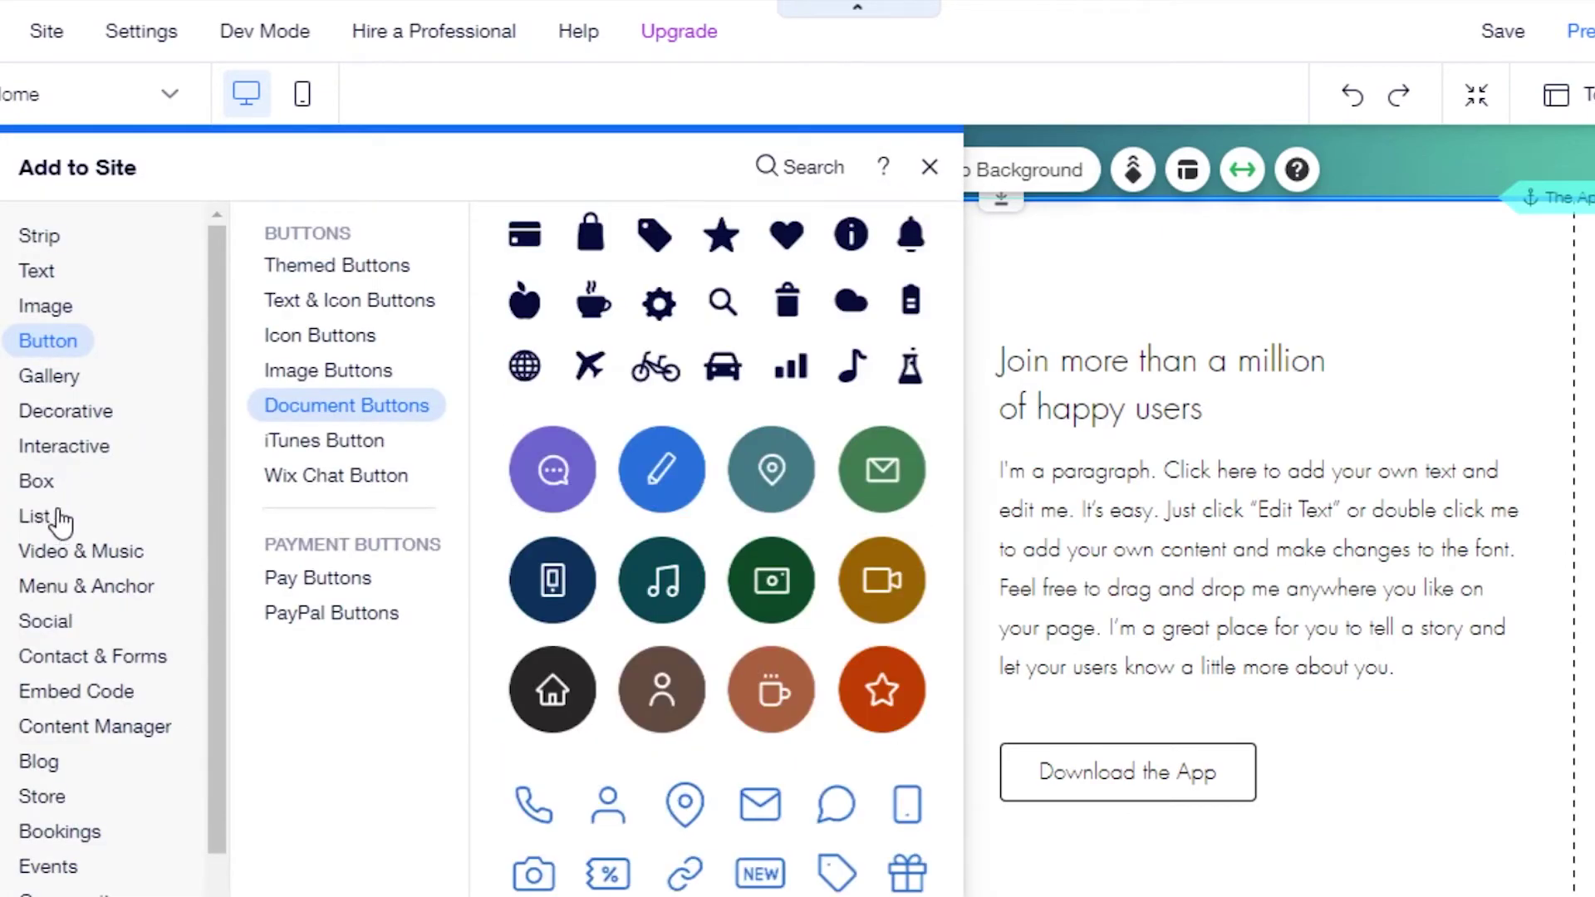
{"action": "left_click", "coordinate": [37, 270]}
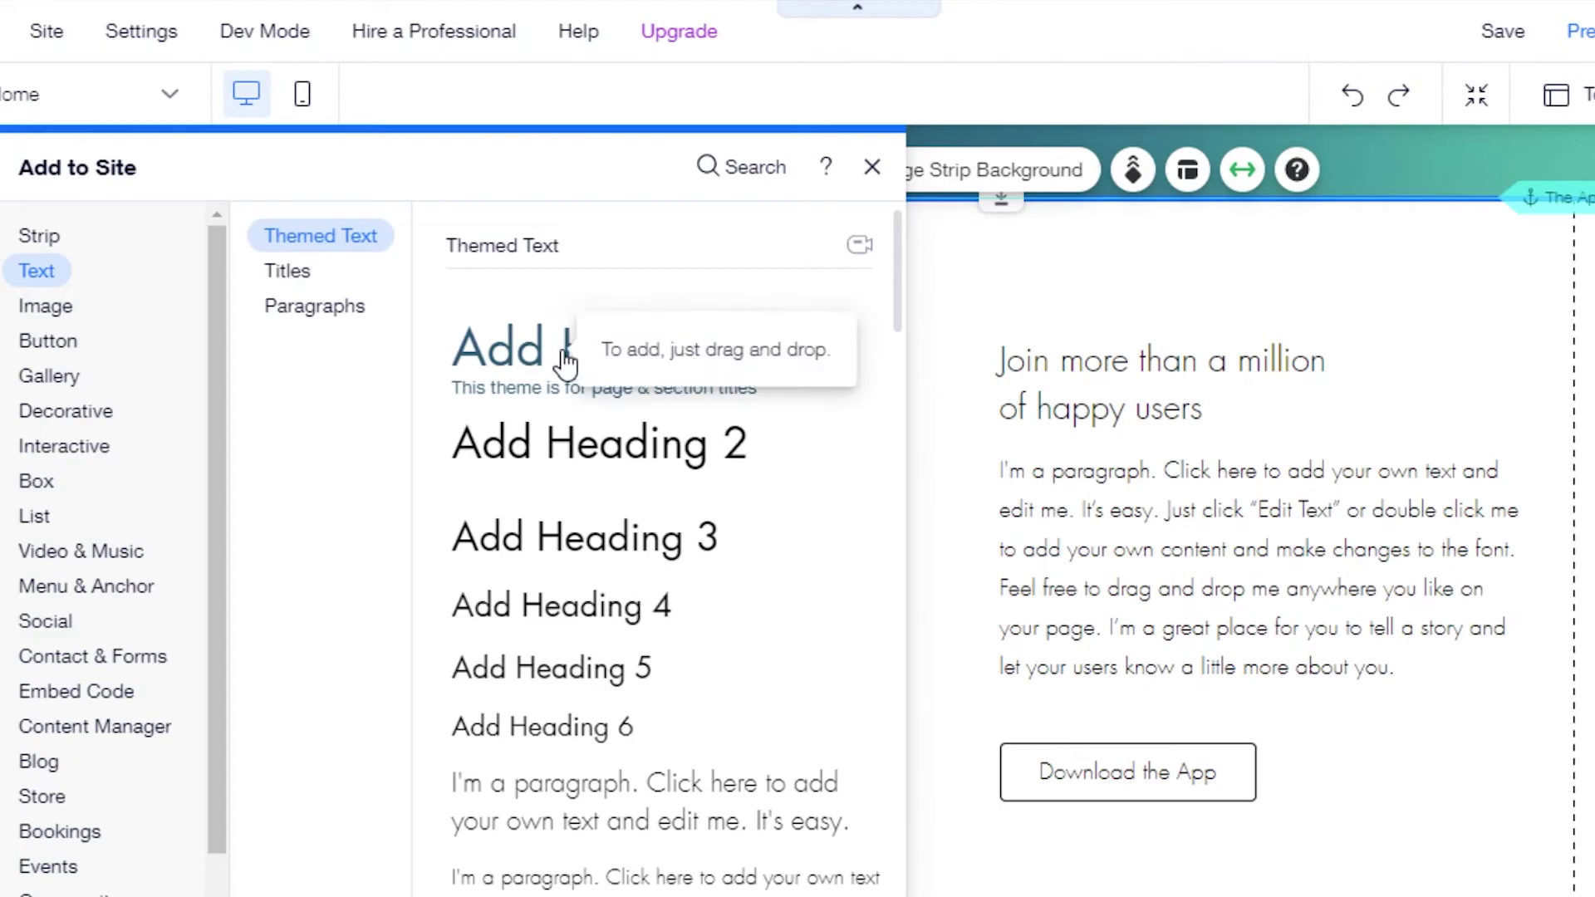
{"action": "left_click_drag", "start_coordinate": [548, 386], "coordinate": [900, 516]}
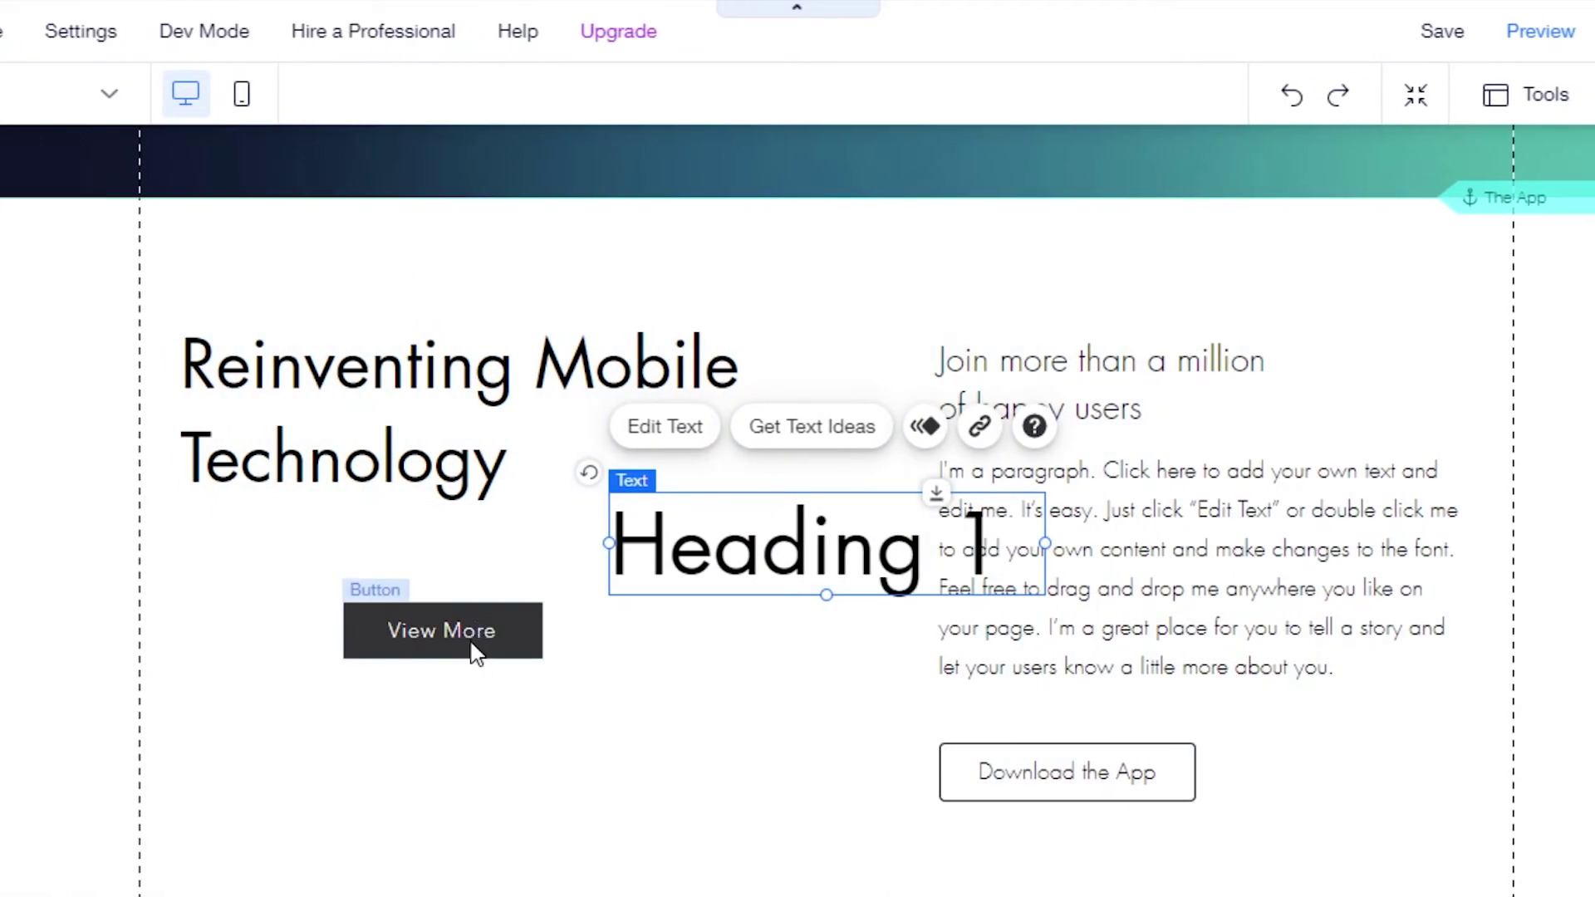
{"action": "left_click_drag", "start_coordinate": [469, 696], "coordinate": [595, 633]}
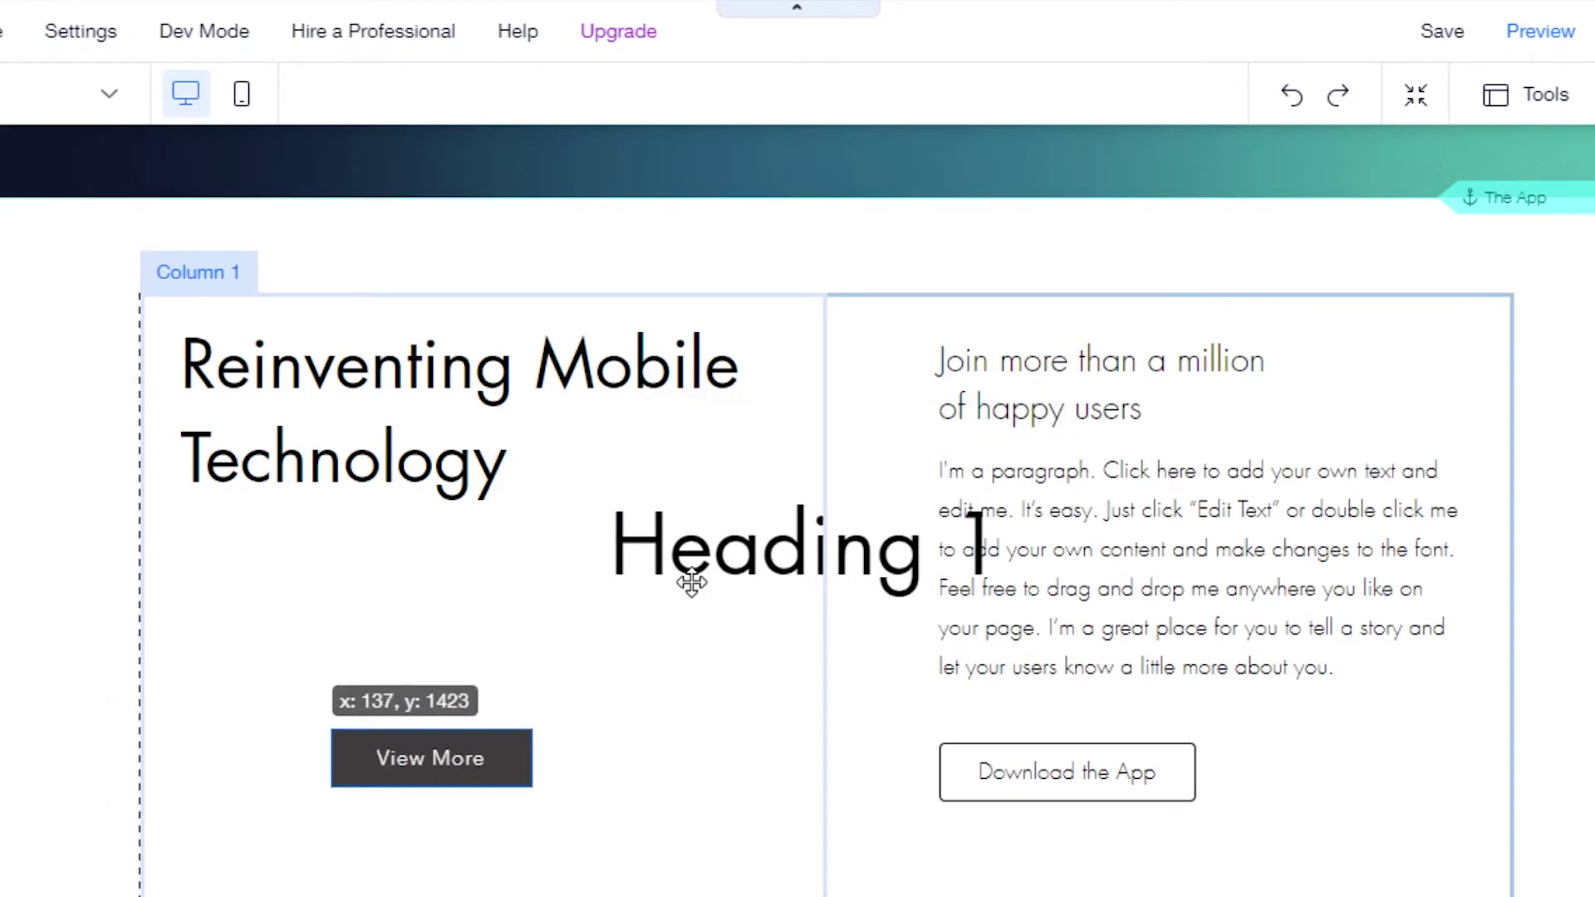
{"action": "left_click", "coordinate": [630, 576]}
{"action": "left_click_drag", "start_coordinate": [451, 591], "coordinate": [360, 609]}
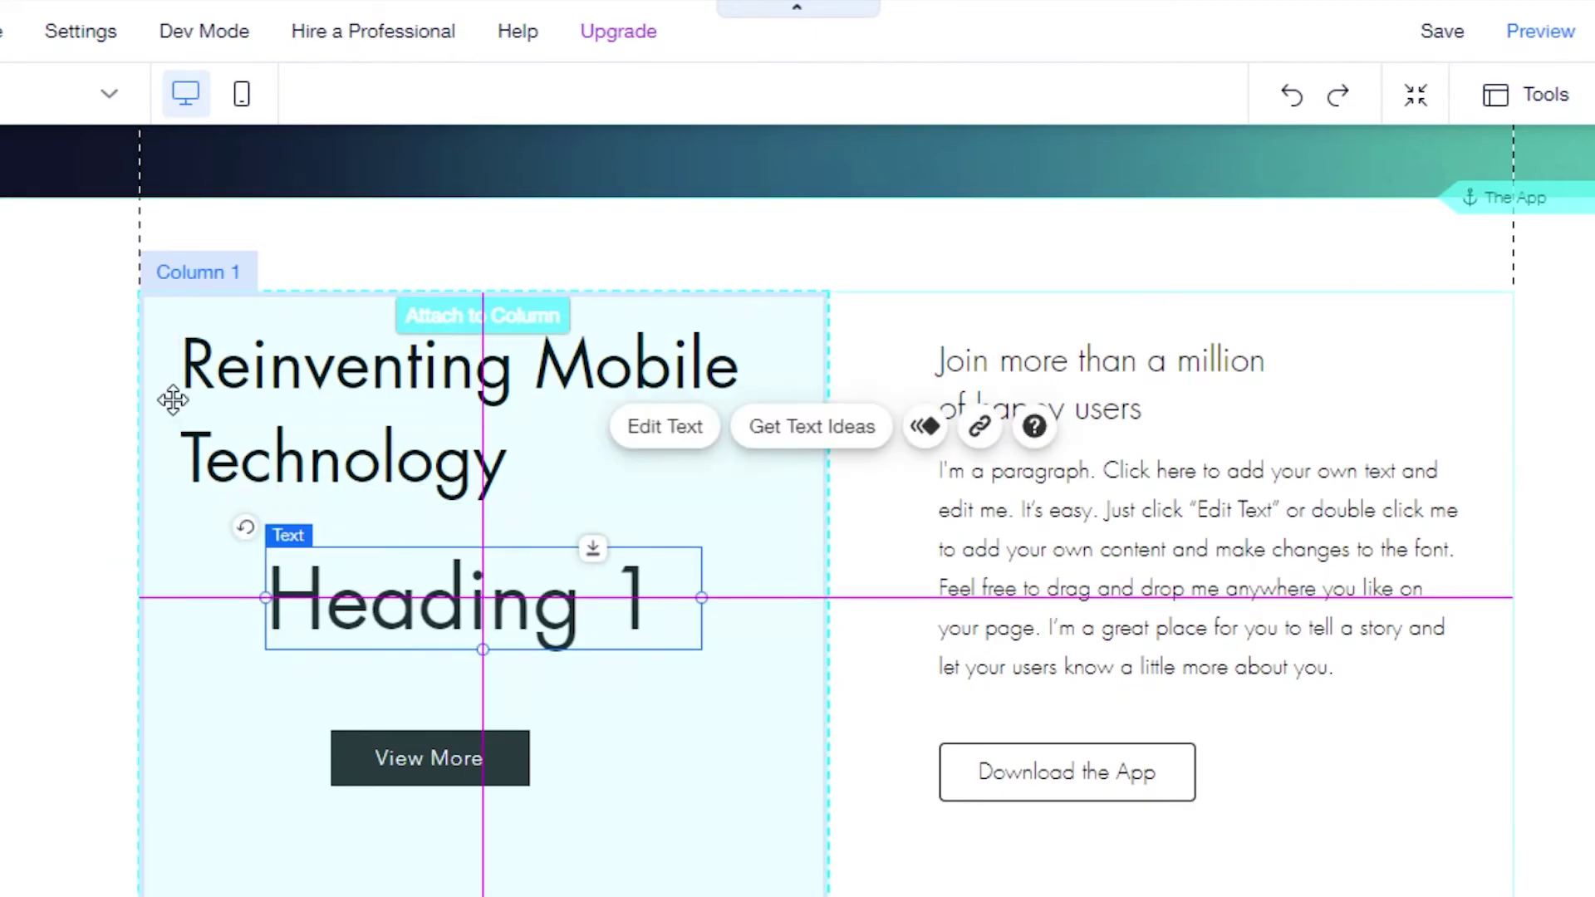
{"action": "scroll", "coordinate": [797, 498], "scroll_direction": "down", "scroll_amount": 10}
Scroll past Features and Satisfied Customers down to the footer.
{"action": "scroll", "coordinate": [936, 363], "scroll_direction": "down", "scroll_amount": 3}
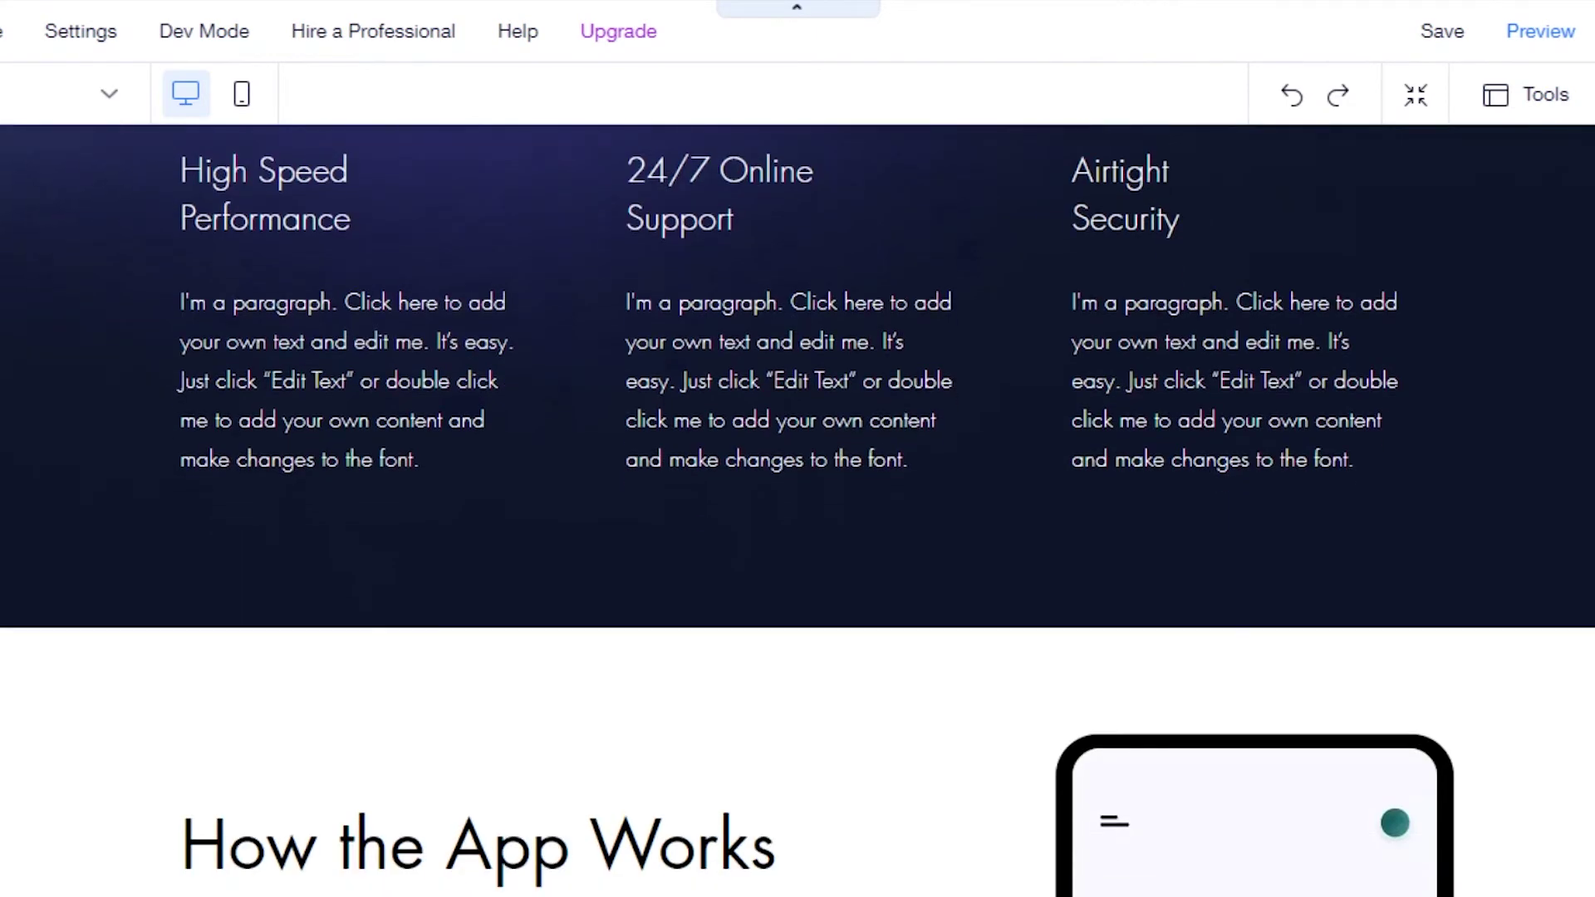
{"action": "scroll", "coordinate": [937, 364], "scroll_direction": "up", "scroll_amount": 6}
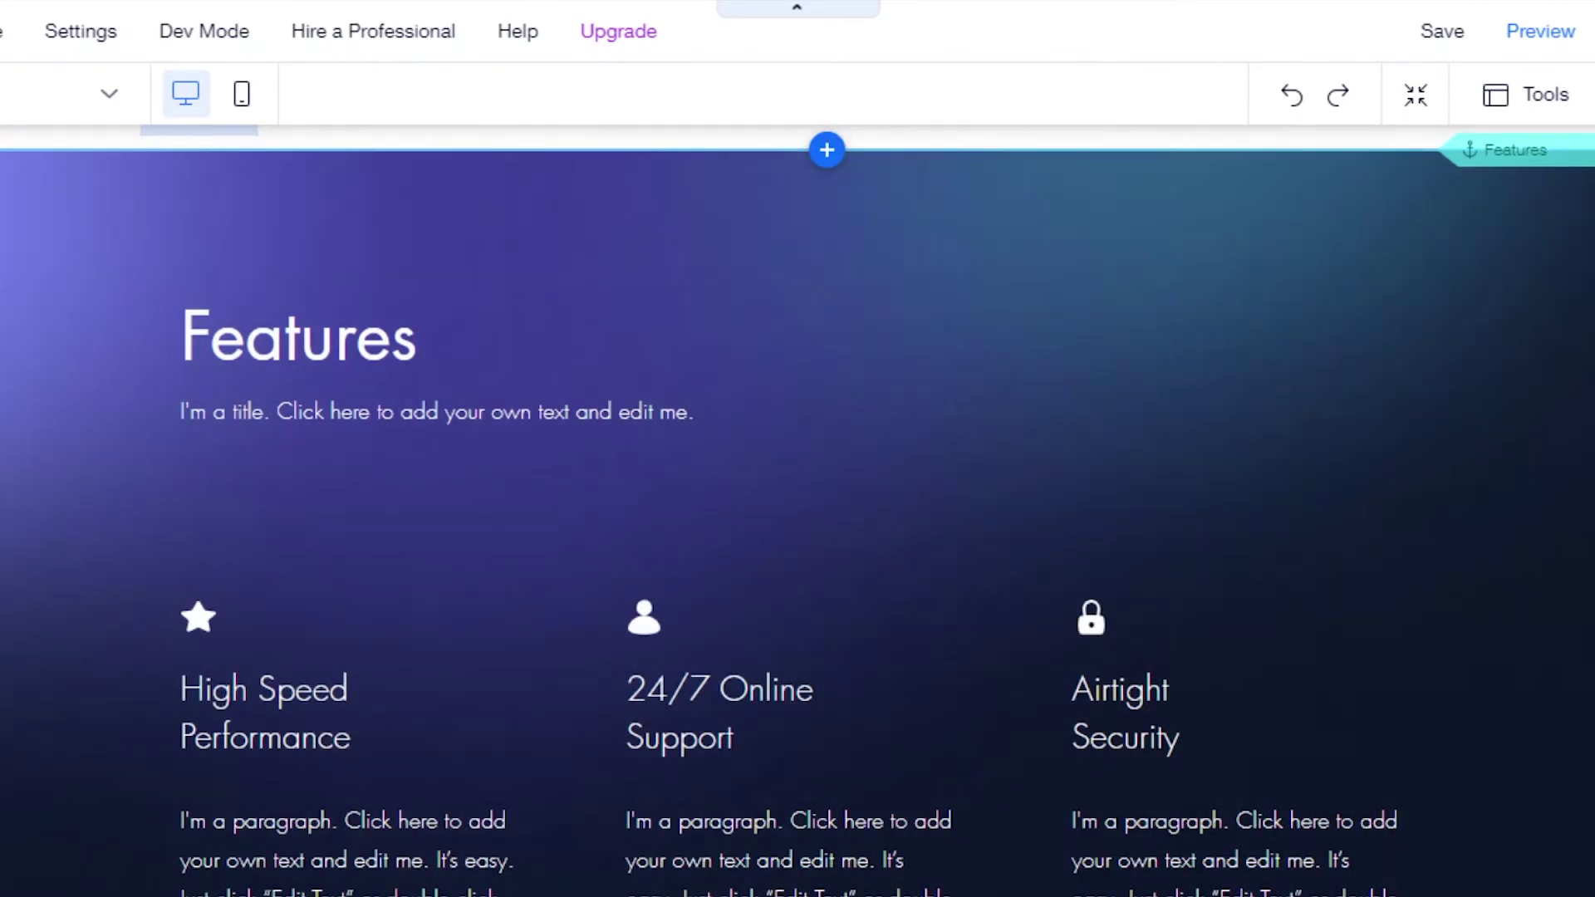
{"action": "scroll", "coordinate": [797, 507], "scroll_direction": "down", "scroll_amount": 20}
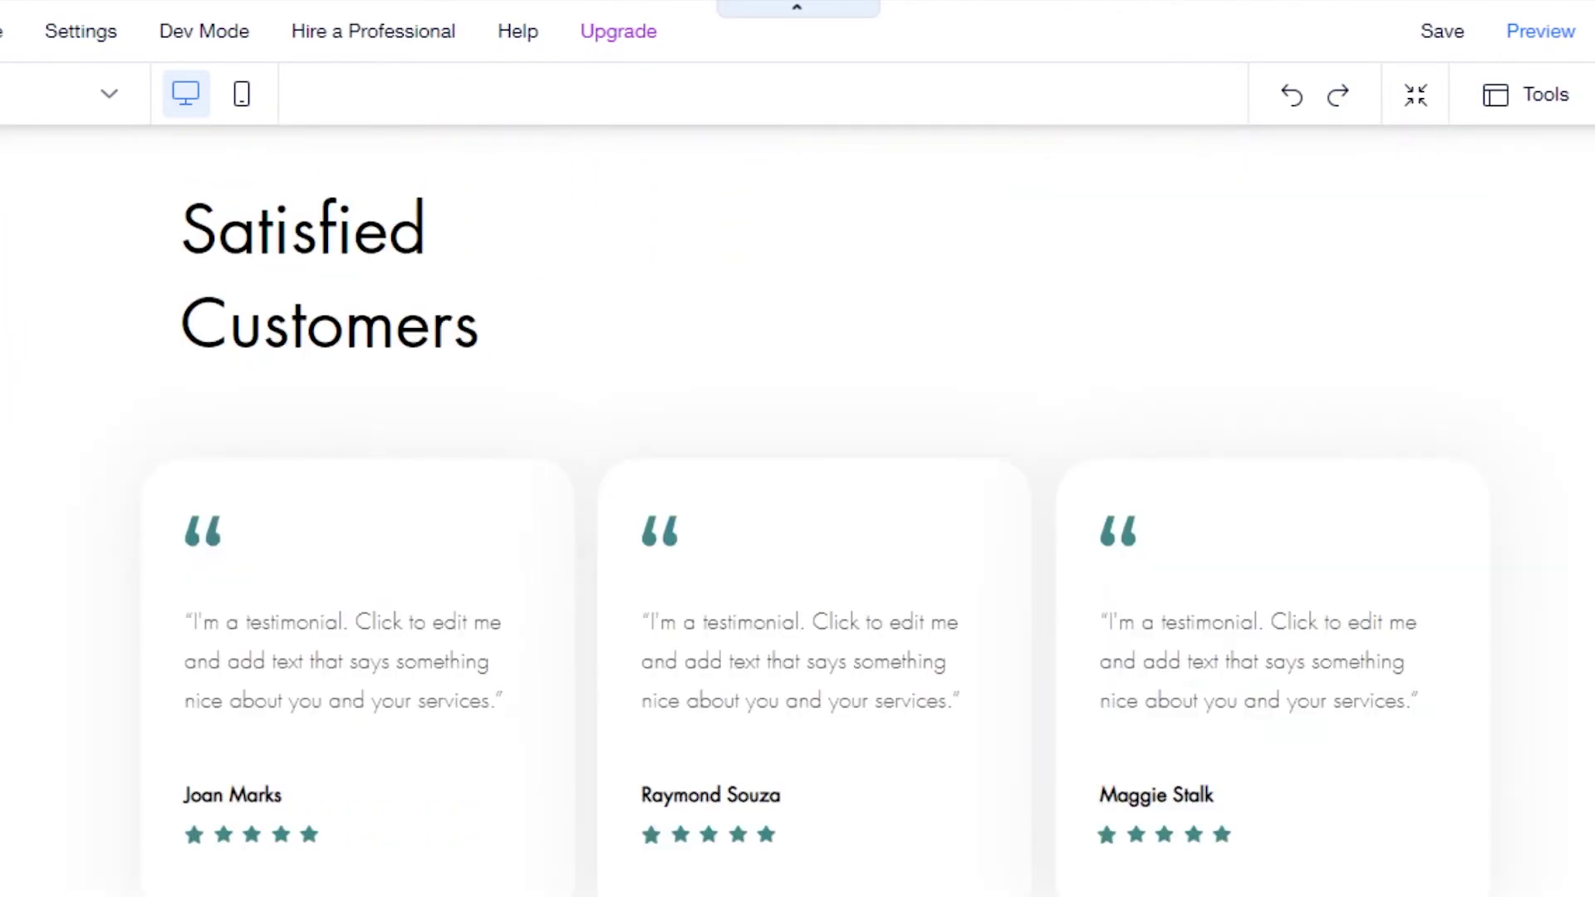
{"action": "scroll", "coordinate": [830, 656], "scroll_direction": "down", "scroll_amount": 15}
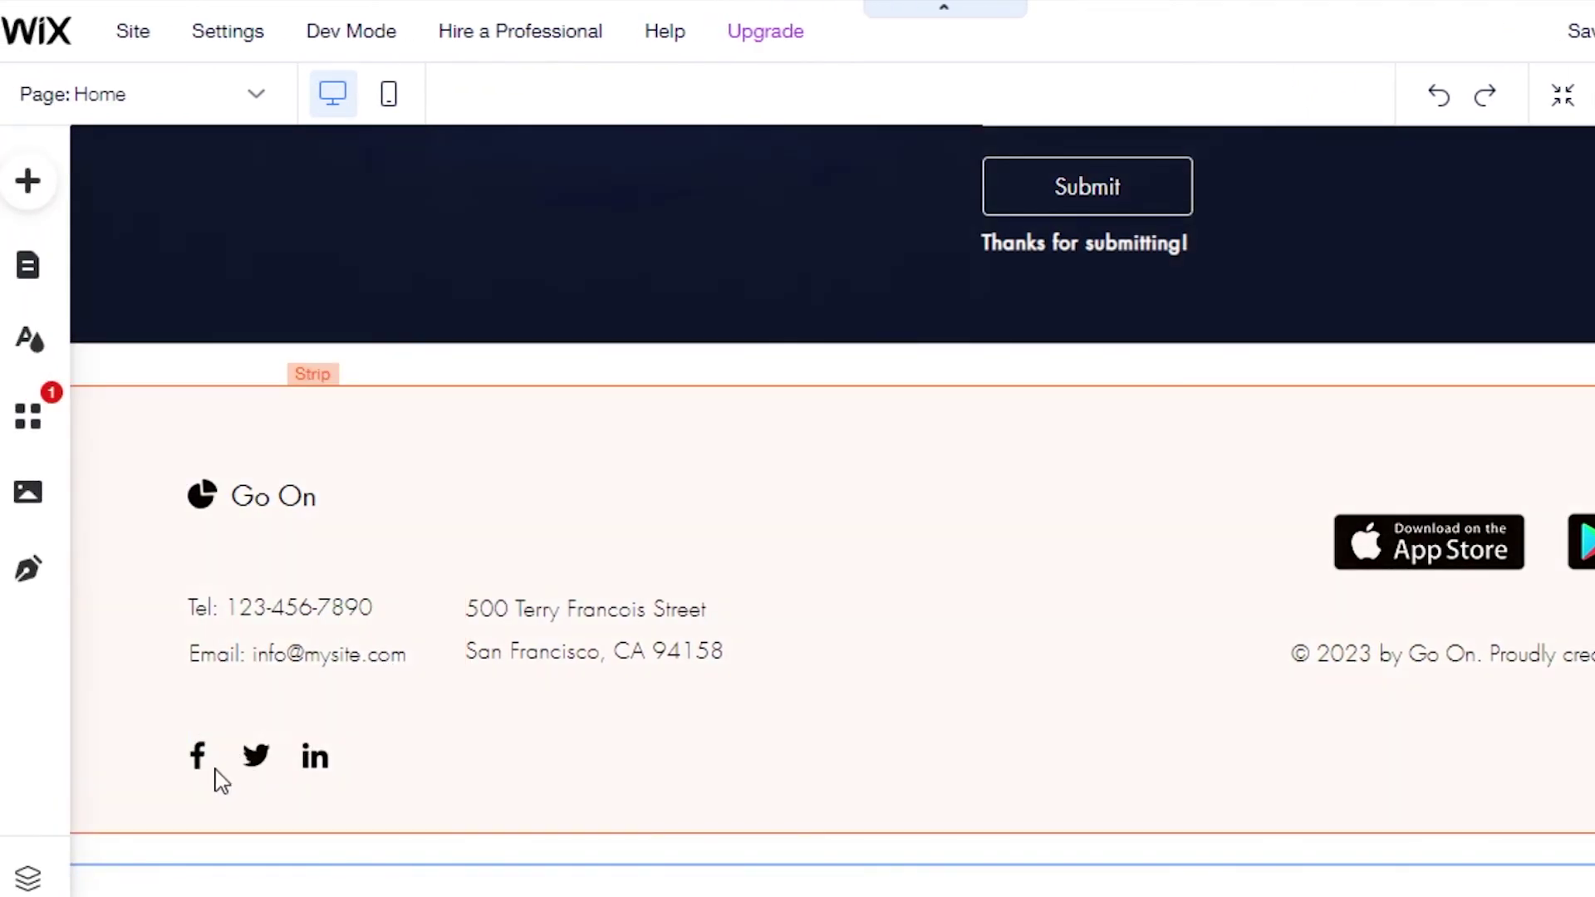
Give the footer social bar Facebook, Twitter and LinkedIn links.
{"action": "left_click", "coordinate": [28, 202]}
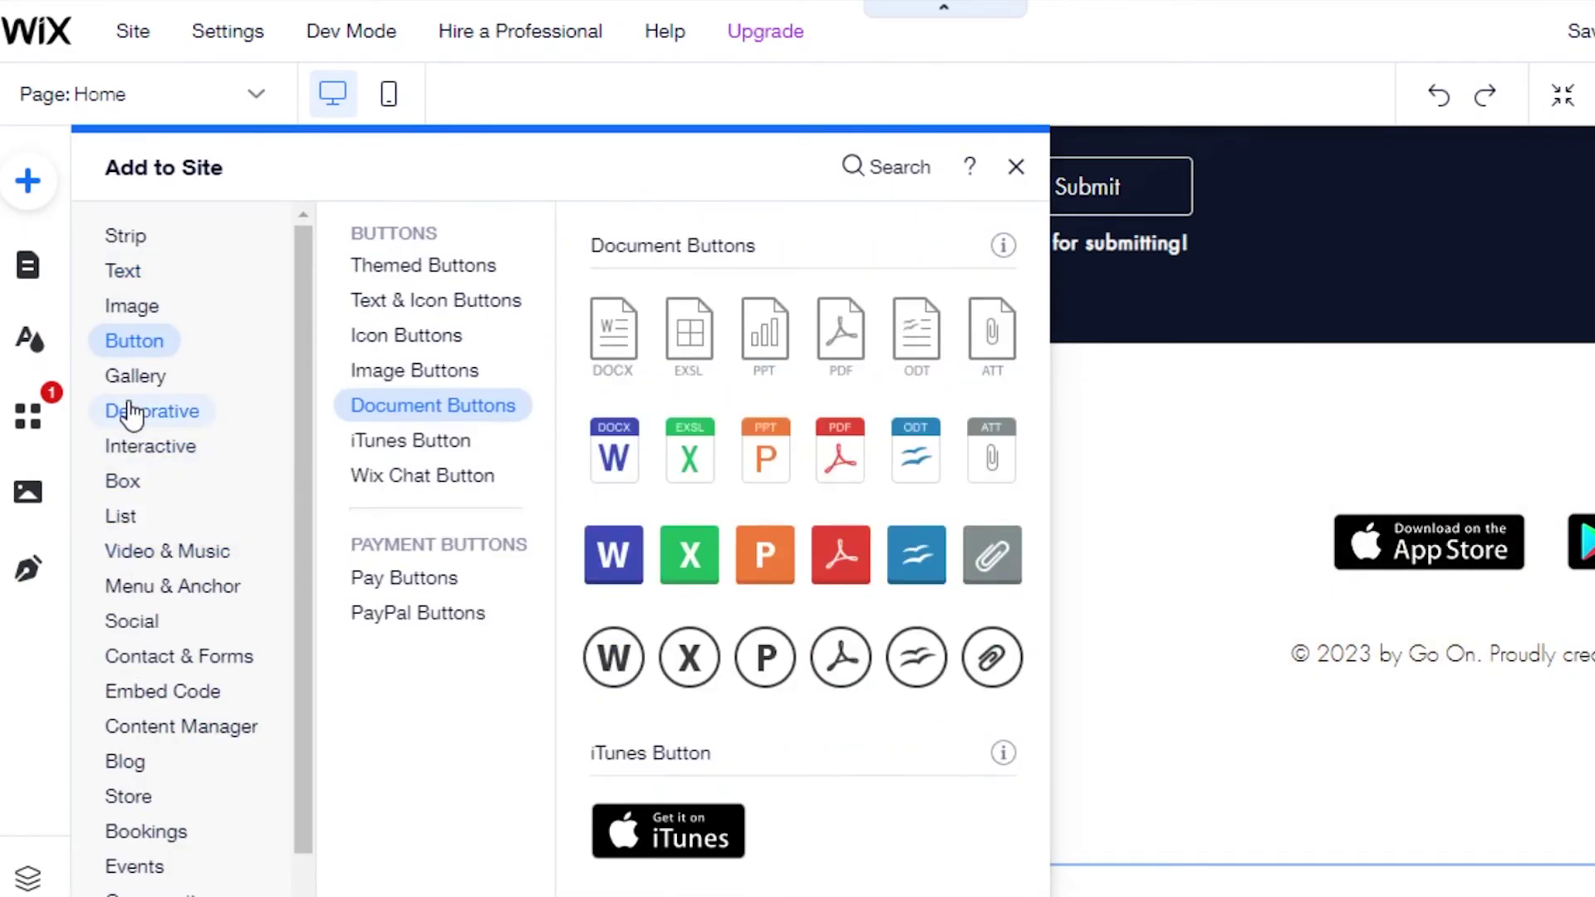
{"action": "mouse_move", "coordinate": [143, 627]}
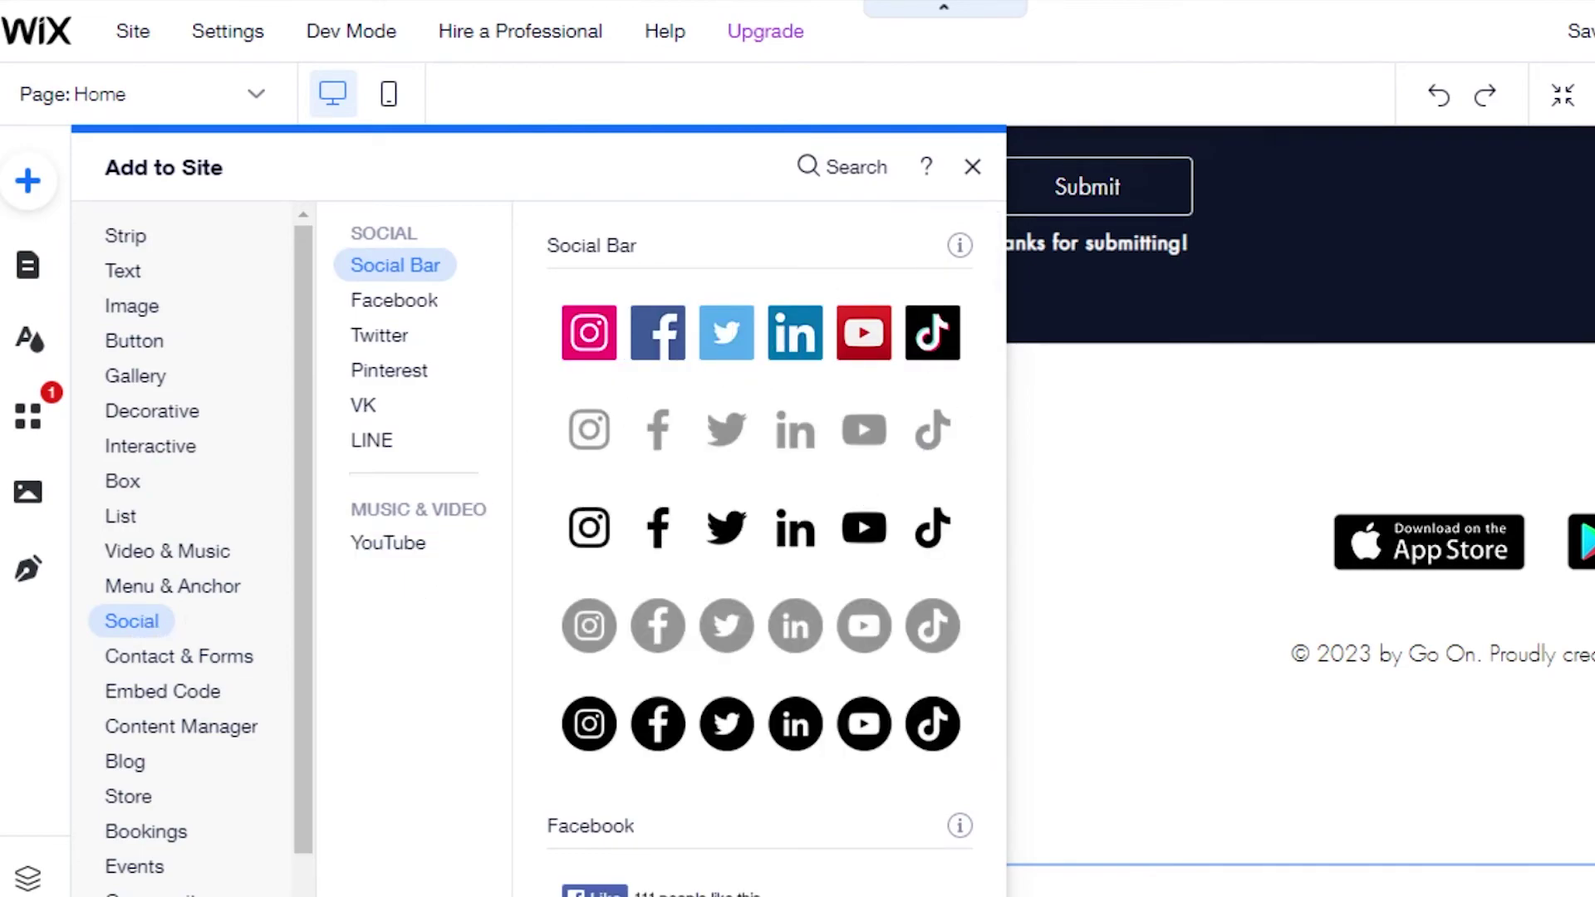
{"action": "left_click", "coordinate": [971, 169]}
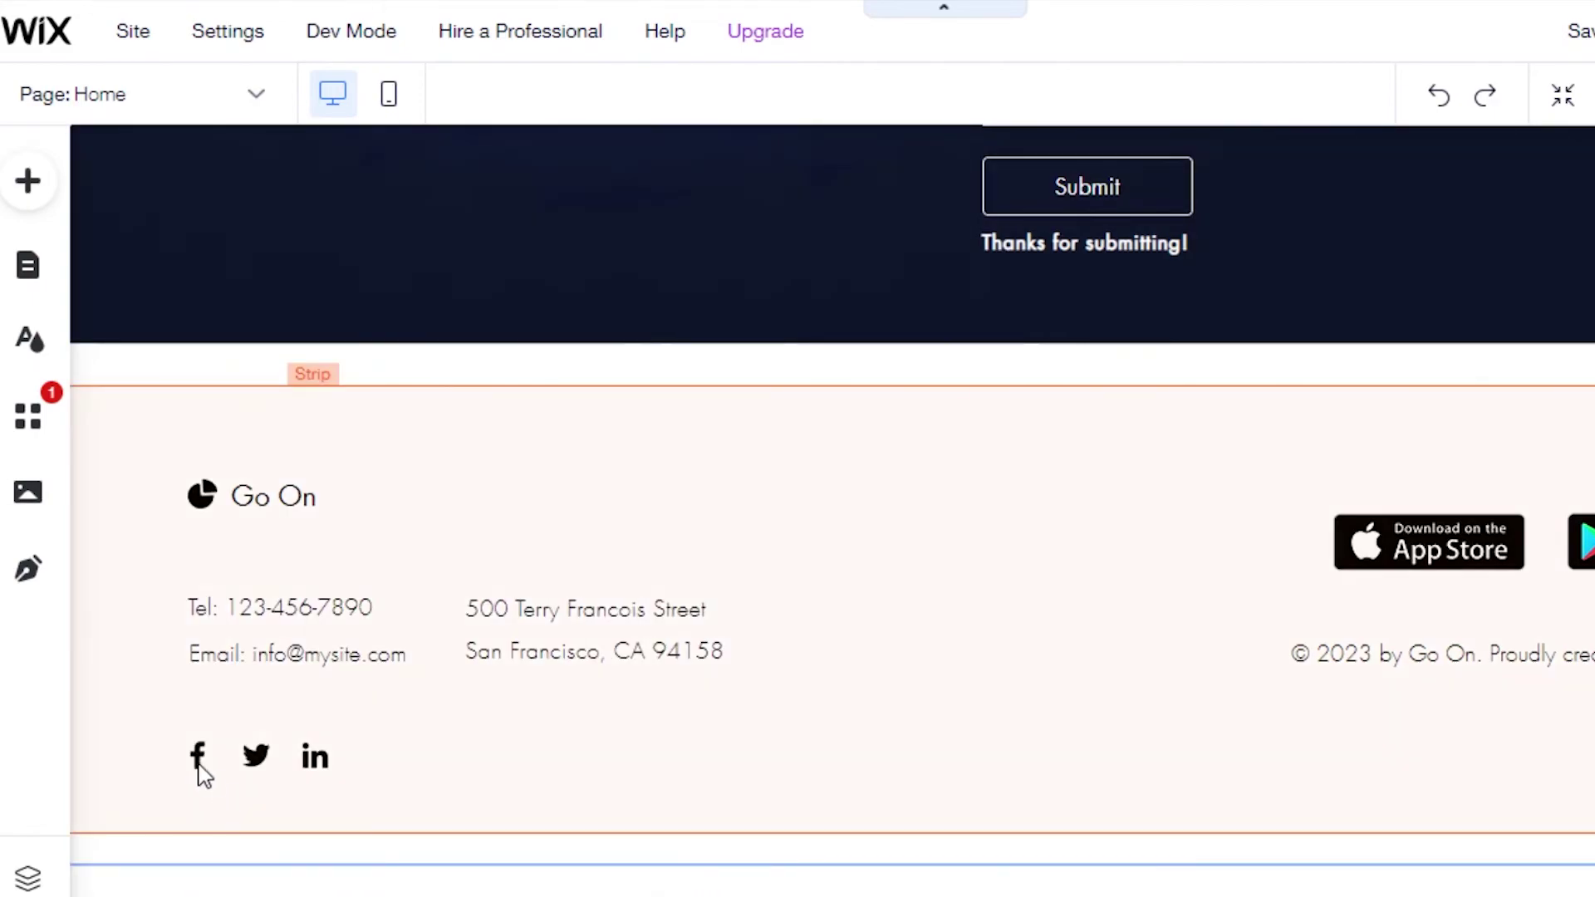
{"action": "left_click", "coordinate": [241, 771]}
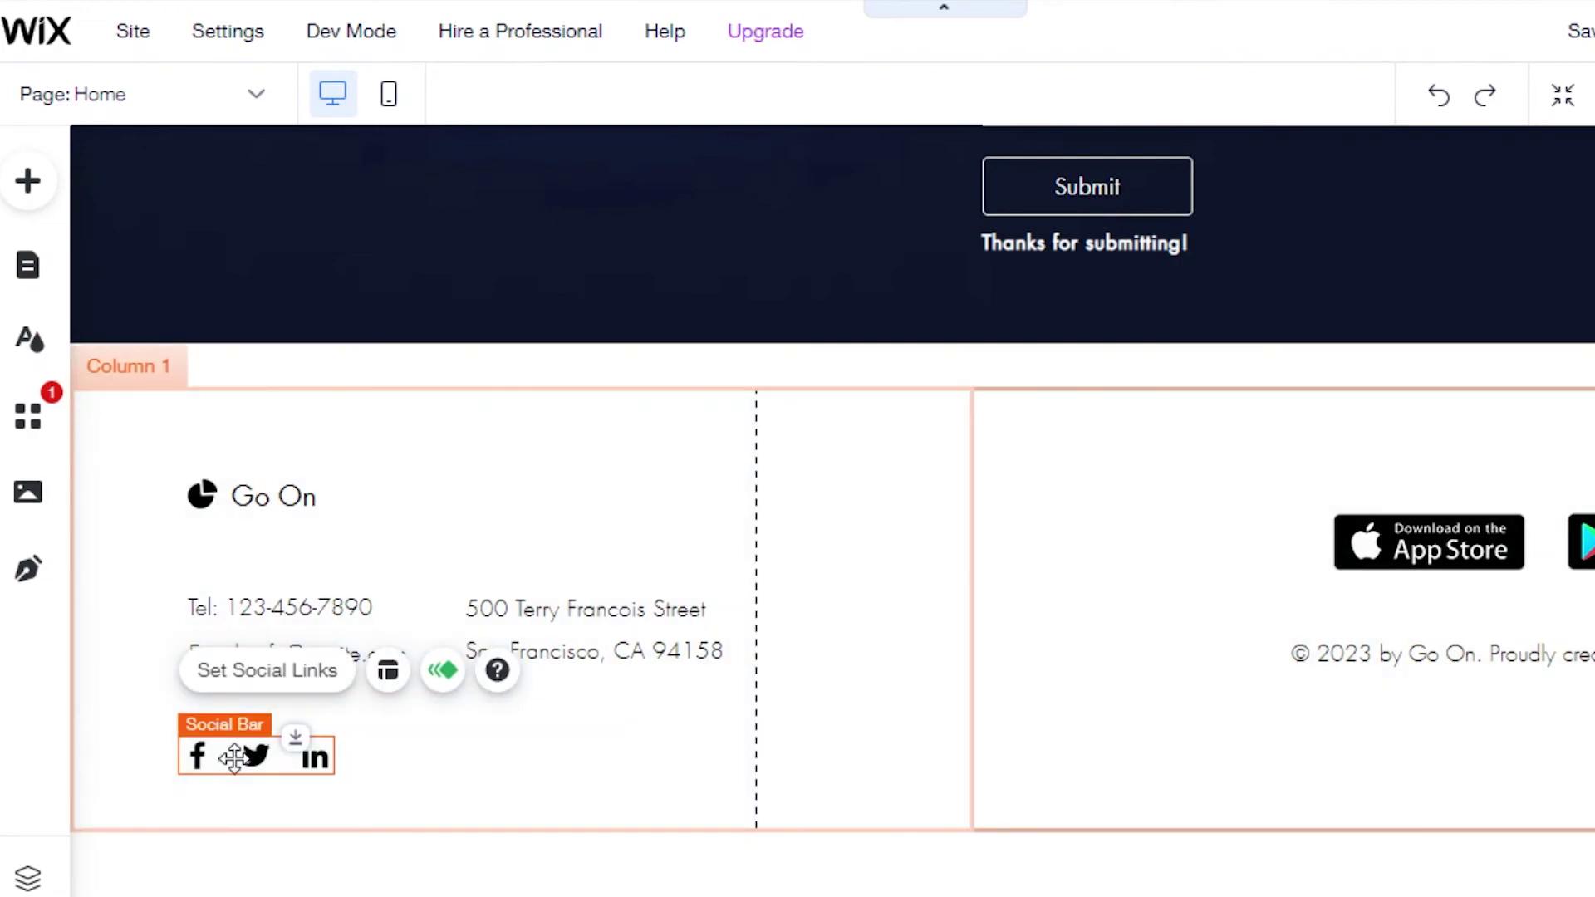
{"action": "left_click", "coordinate": [273, 677]}
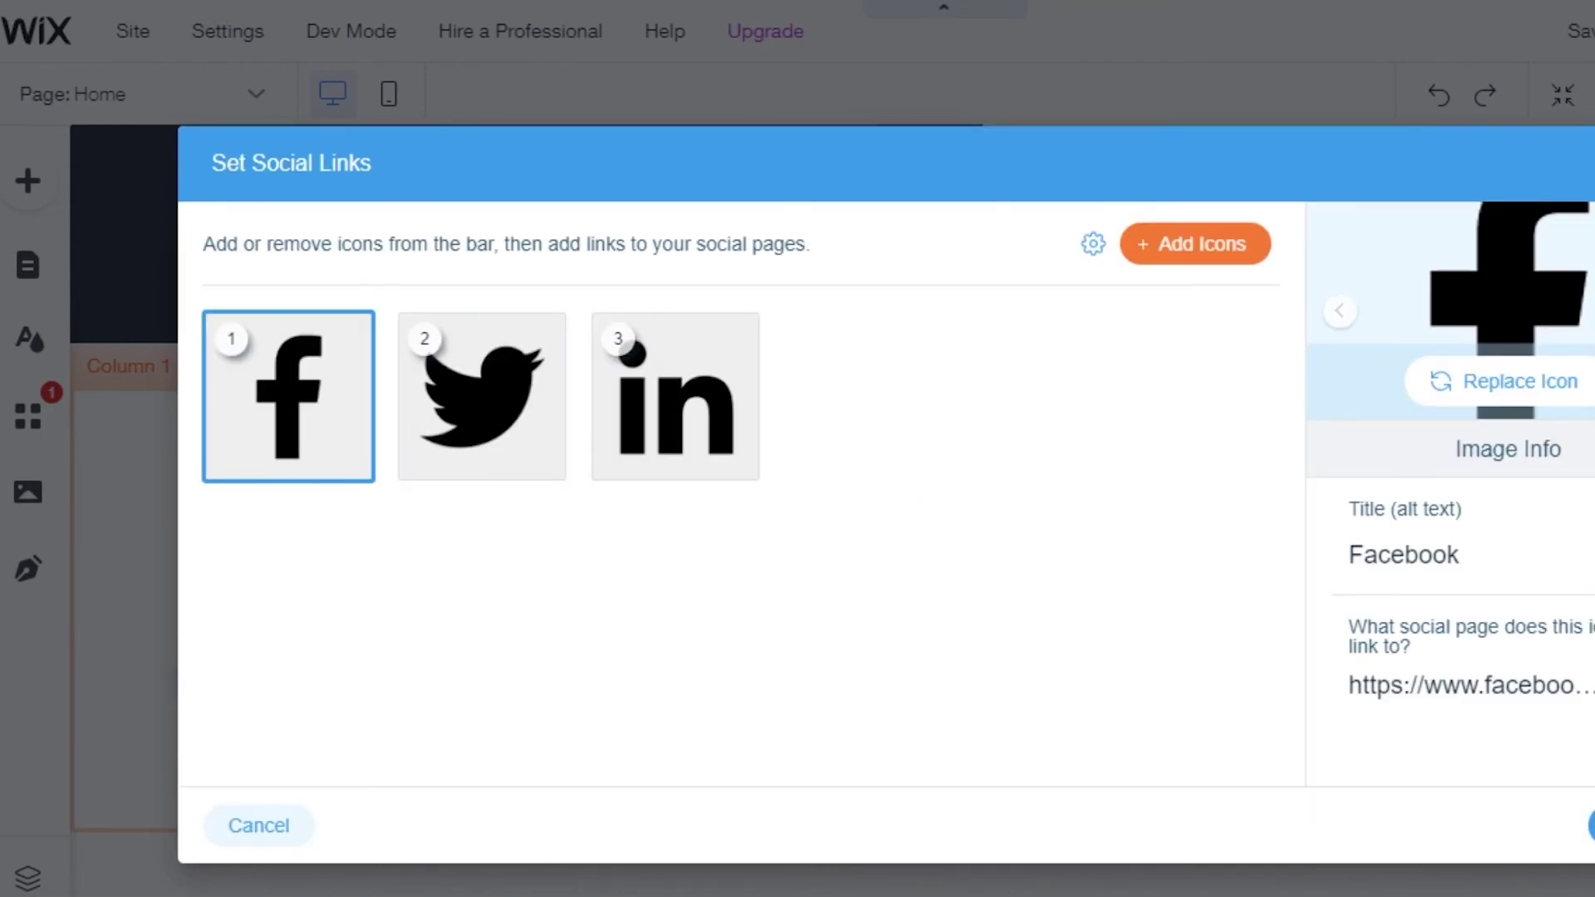
{"action": "left_click", "coordinate": [1591, 825]}
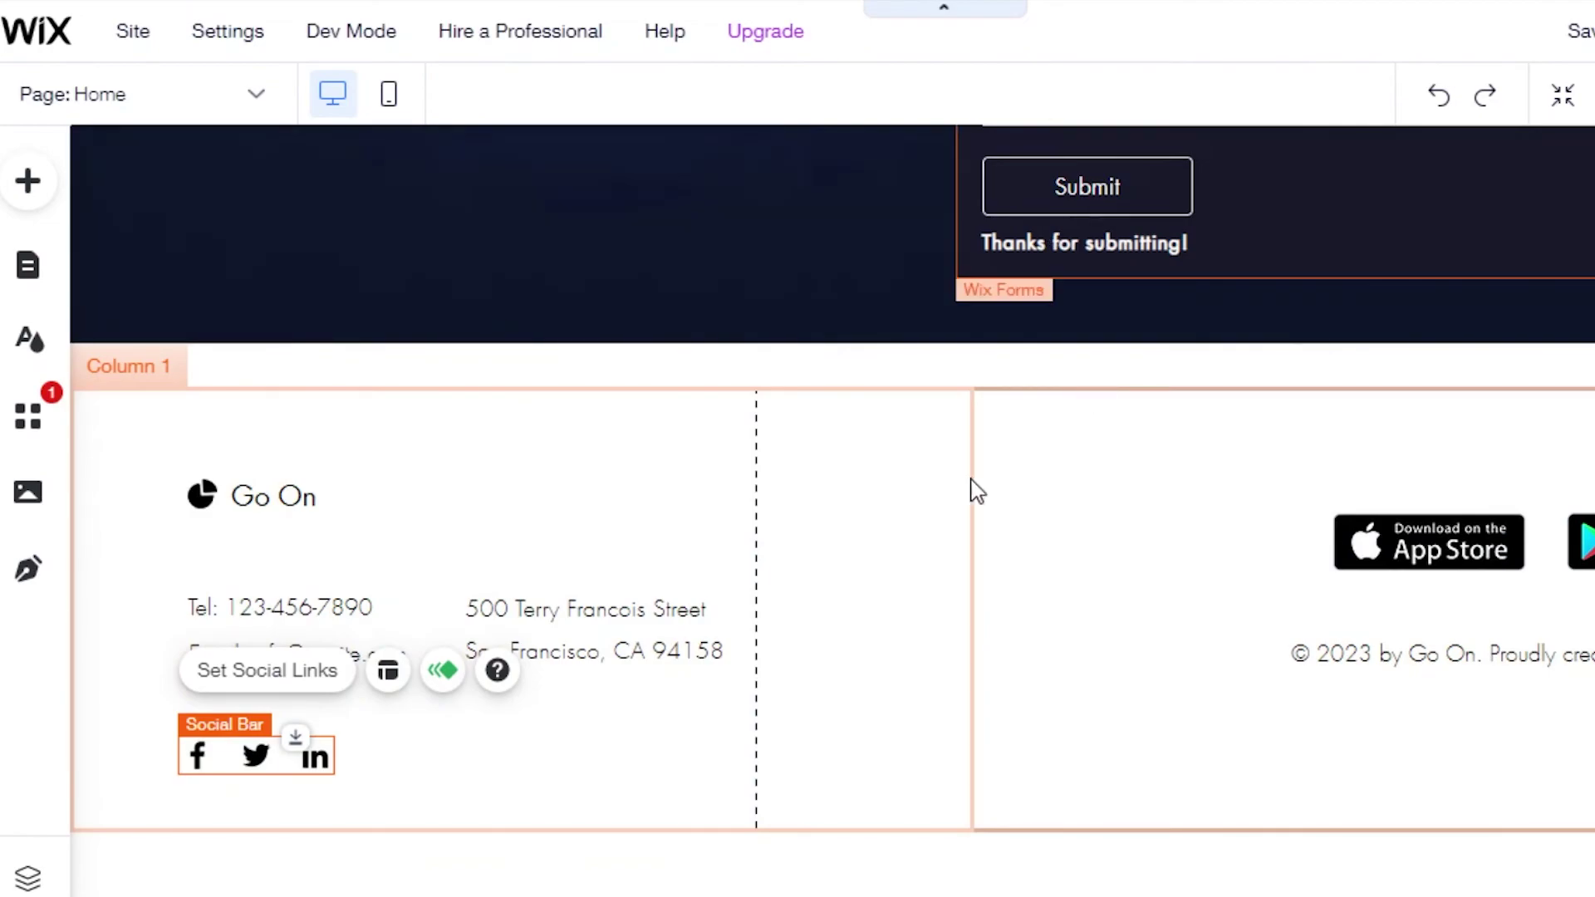
Return to the top of the page and skip the mobile editor introduction.
{"action": "scroll", "coordinate": [831, 506], "scroll_direction": "up", "scroll_amount": 10}
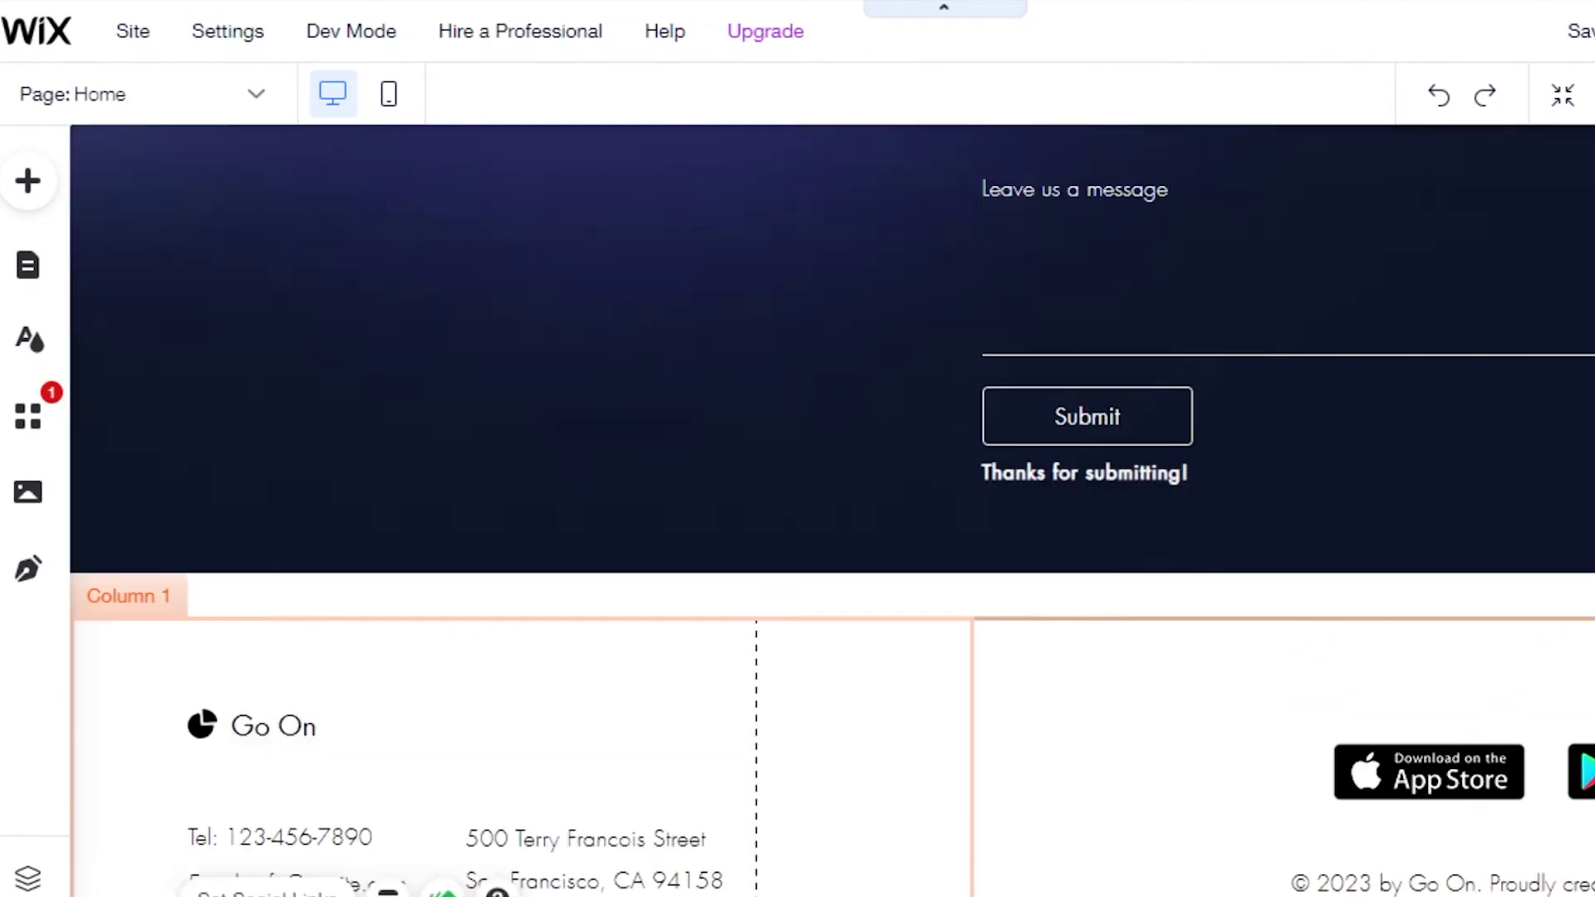
{"action": "scroll", "coordinate": [831, 507], "scroll_direction": "up", "scroll_amount": 5}
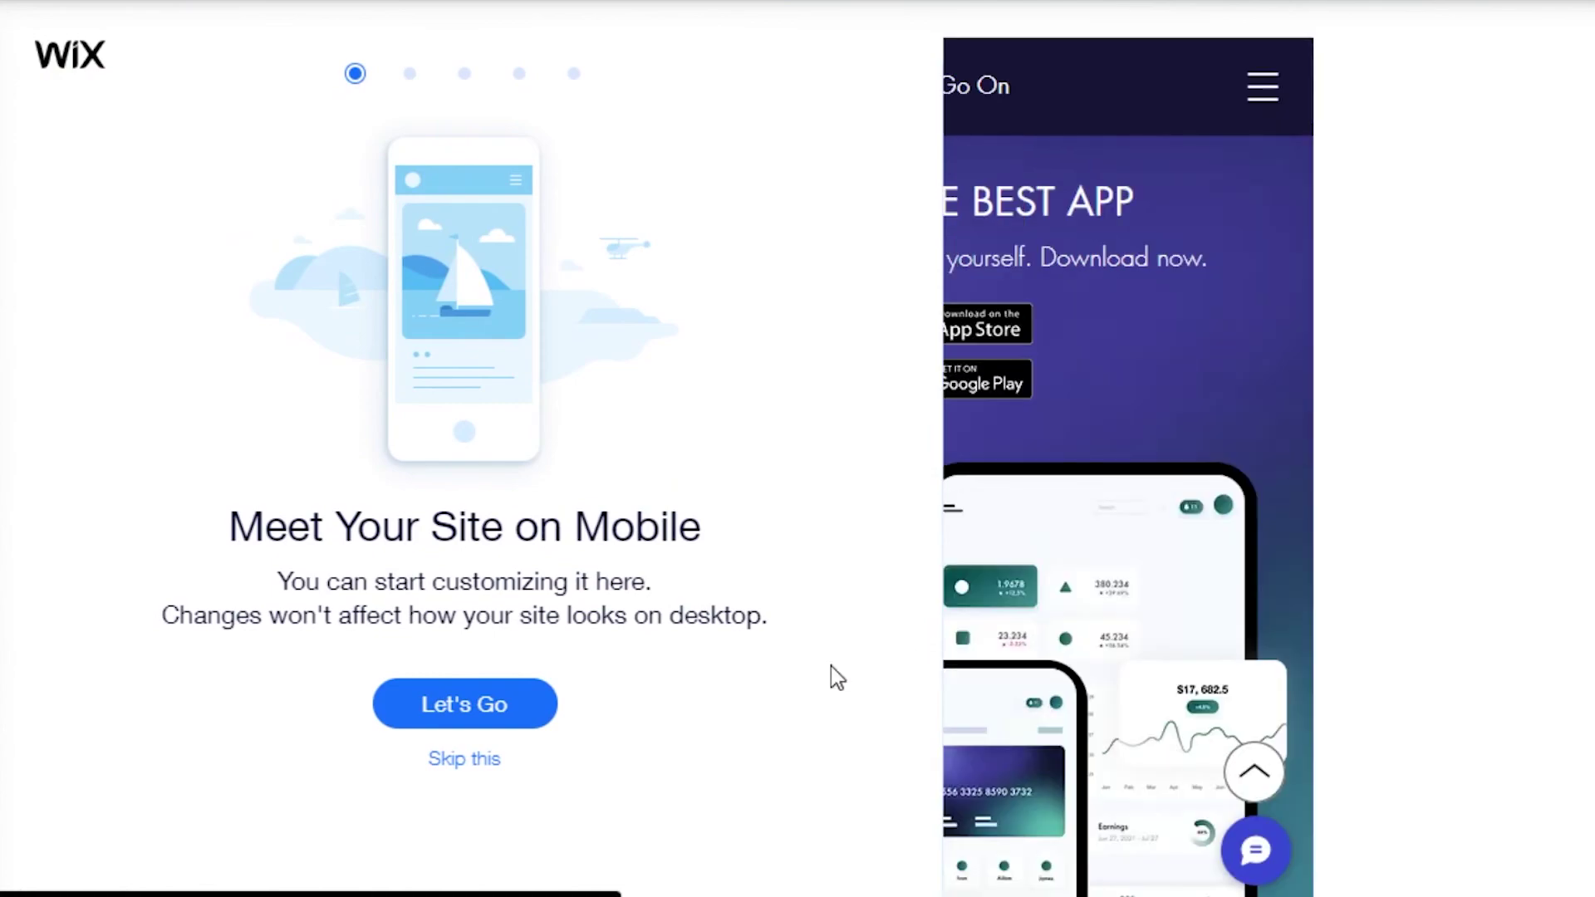
{"action": "left_click", "coordinate": [478, 766]}
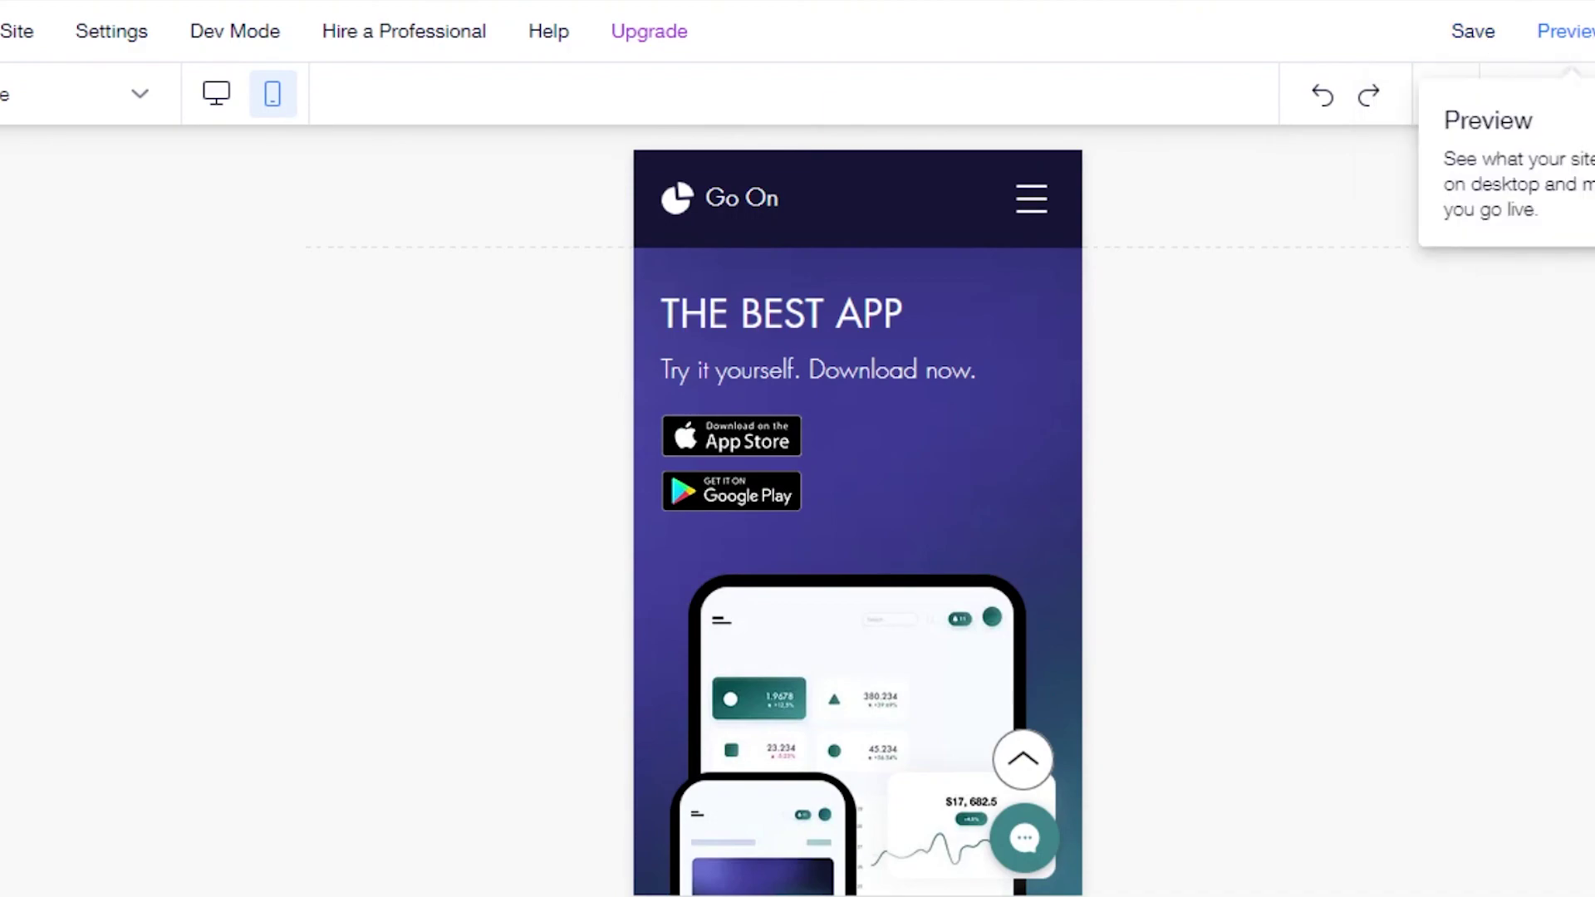
{"action": "left_click", "coordinate": [1469, 31]}
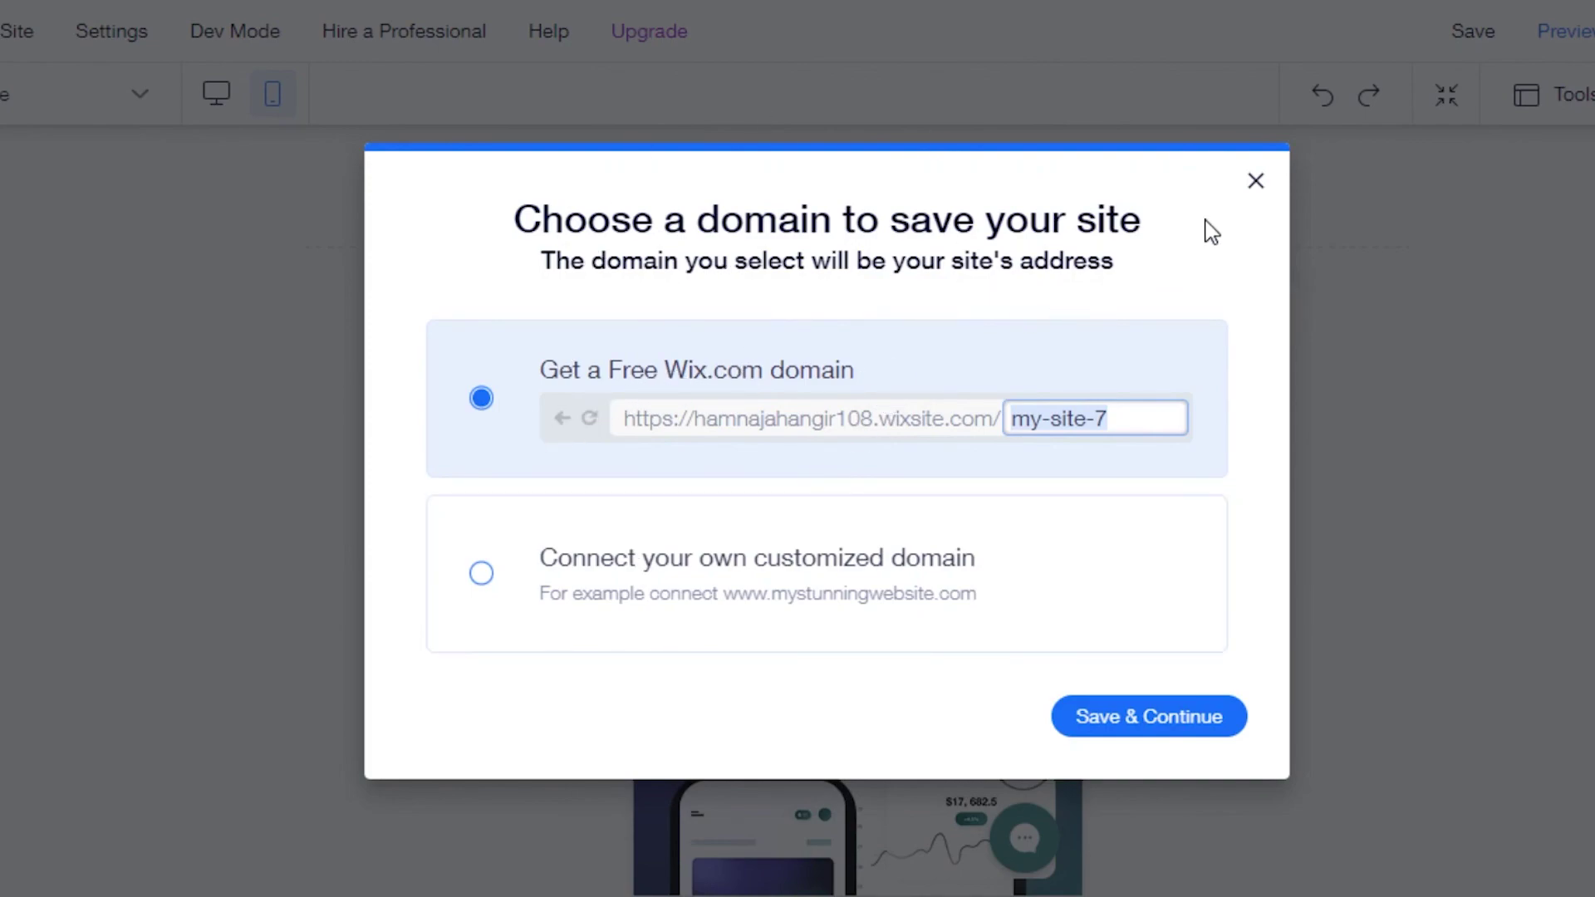
{"action": "left_click", "coordinate": [1254, 182]}
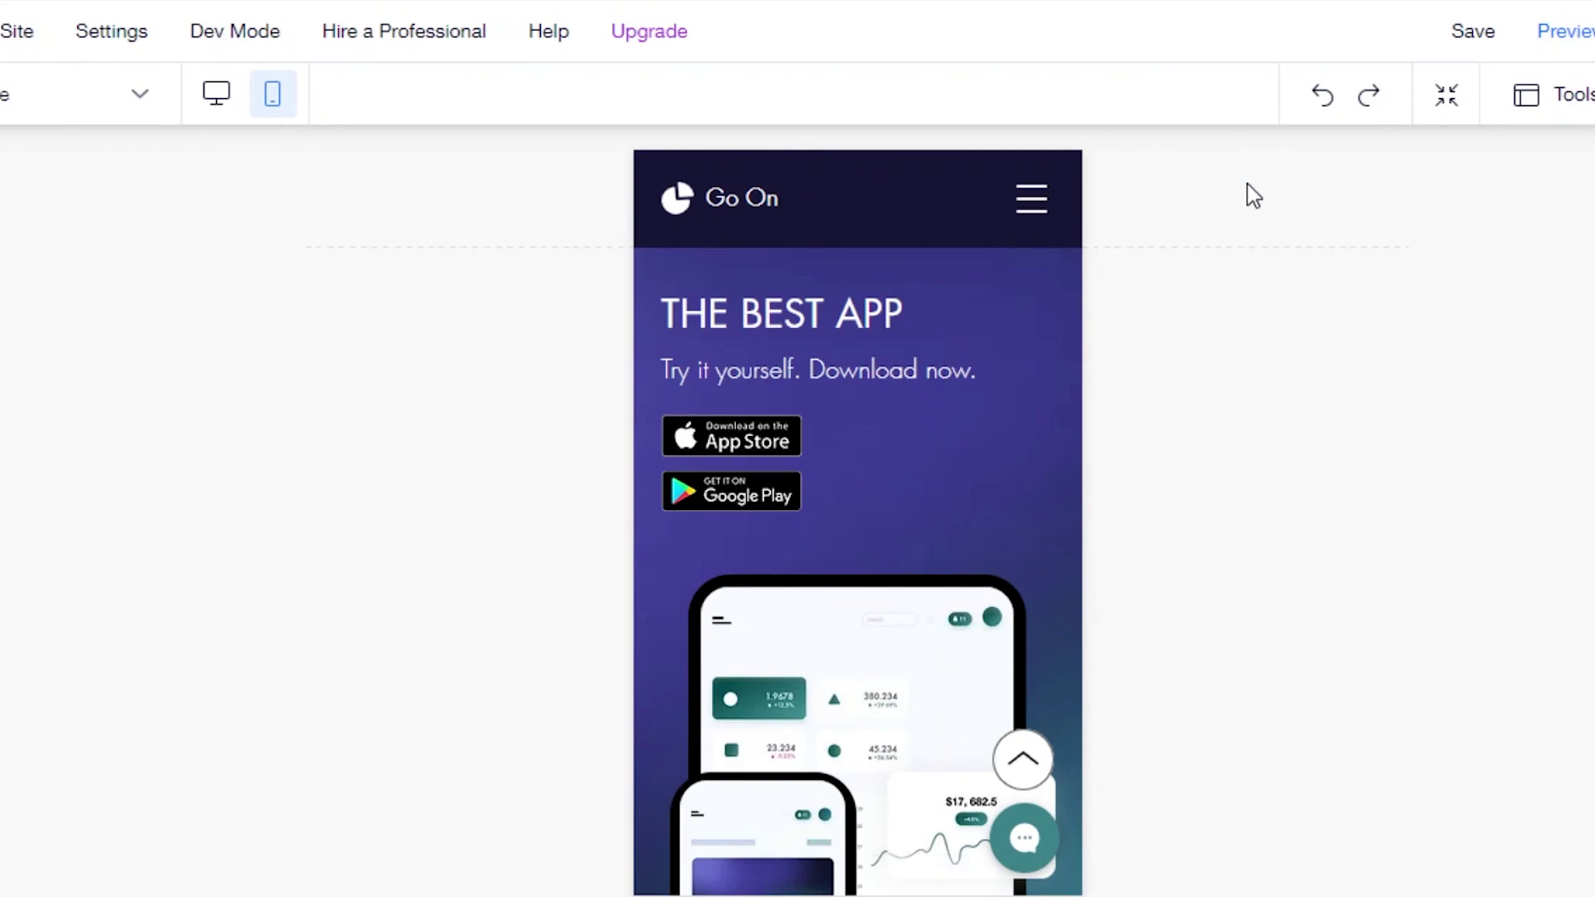
{"action": "scroll", "coordinate": [857, 523], "scroll_direction": "down", "scroll_amount": 7}
{"action": "scroll", "coordinate": [857, 524], "scroll_direction": "down", "scroll_amount": 20}
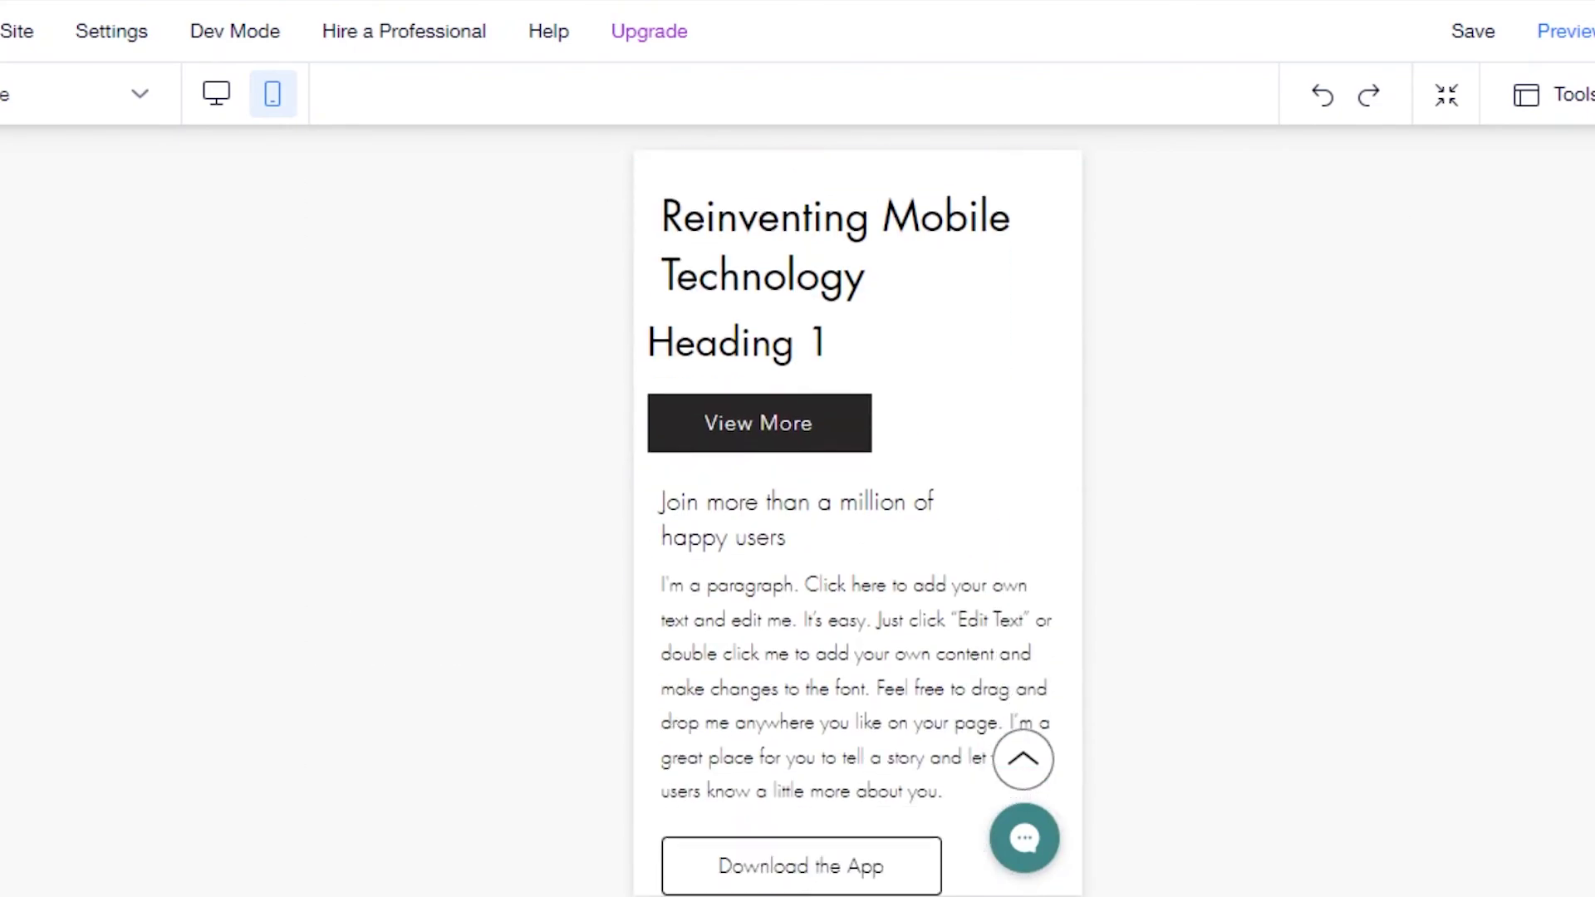
{"action": "scroll", "coordinate": [857, 524], "scroll_direction": "down", "scroll_amount": 15}
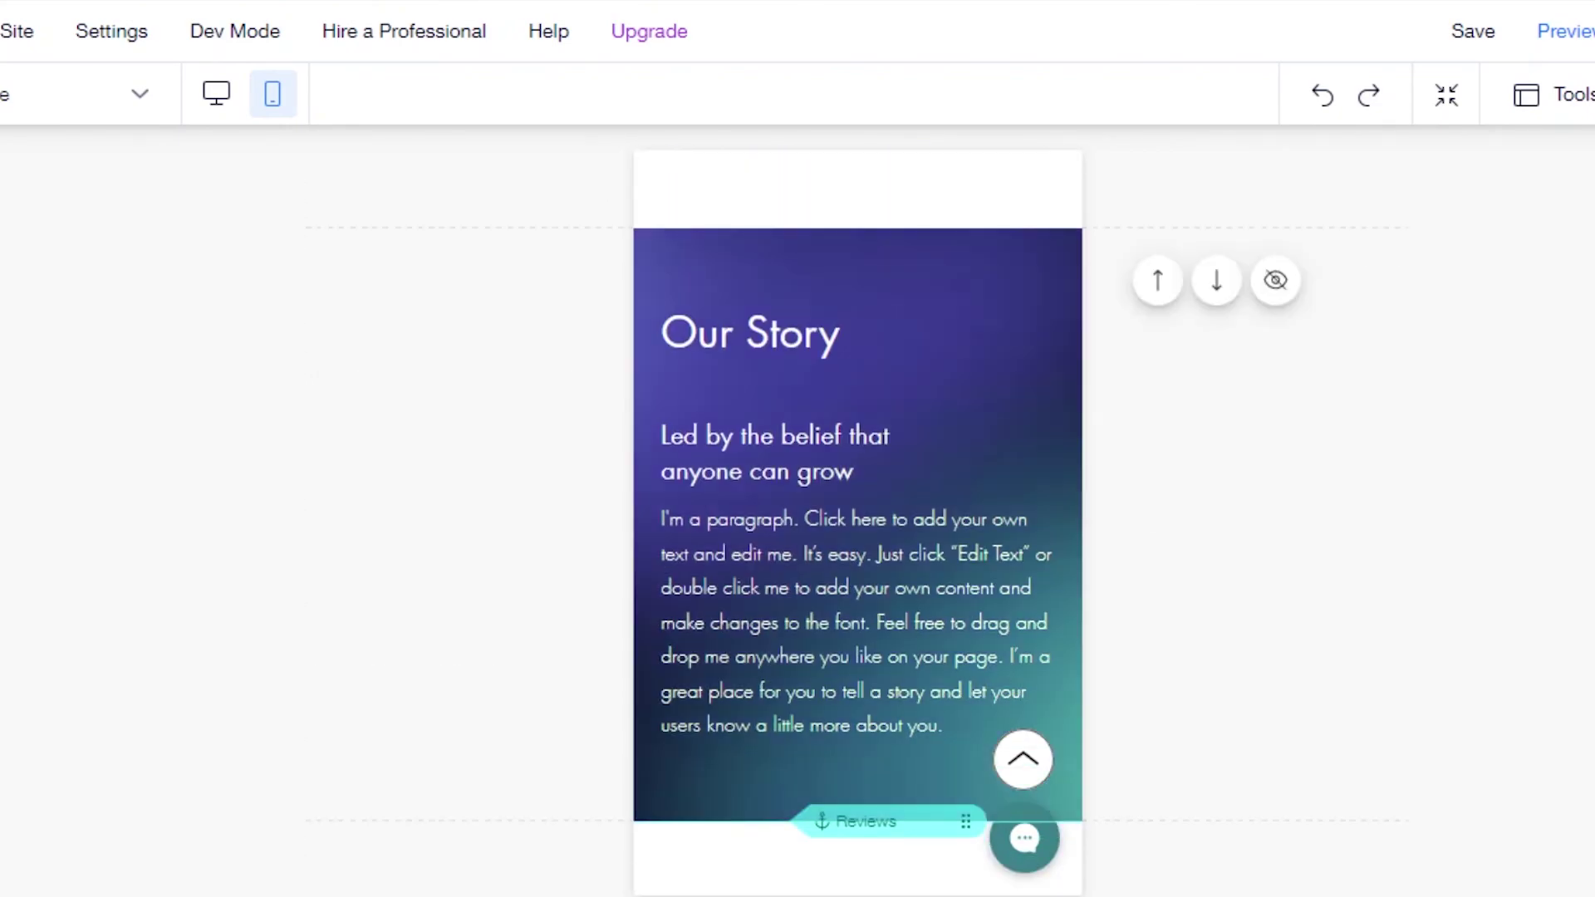
{"action": "scroll", "coordinate": [857, 523], "scroll_direction": "up", "scroll_amount": 10}
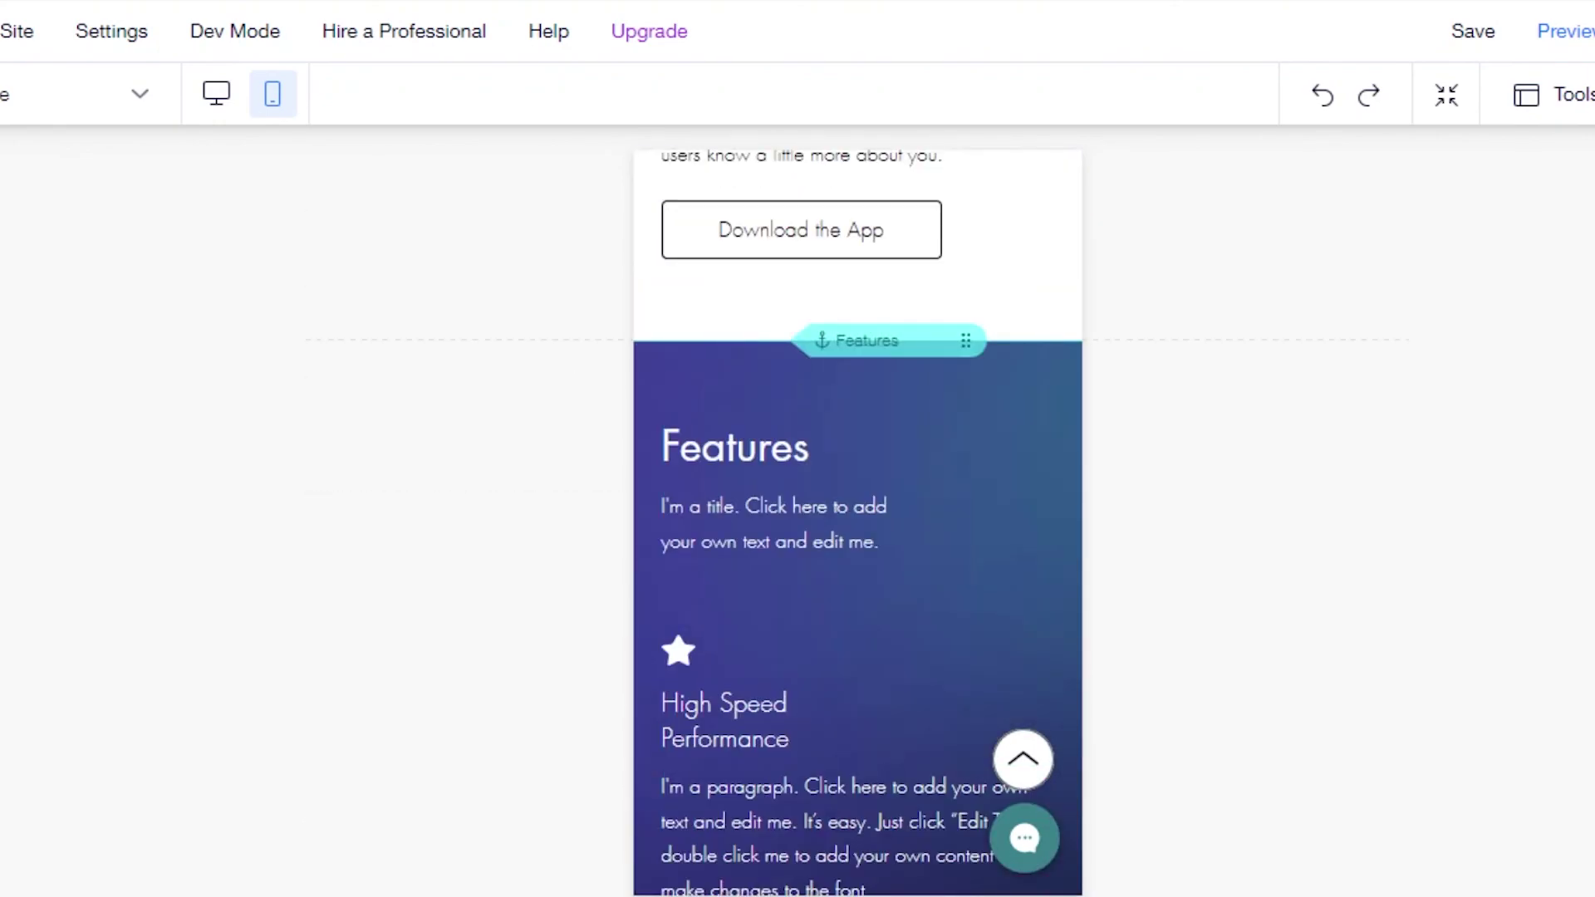
{"action": "scroll", "coordinate": [857, 524], "scroll_direction": "up", "scroll_amount": 8}
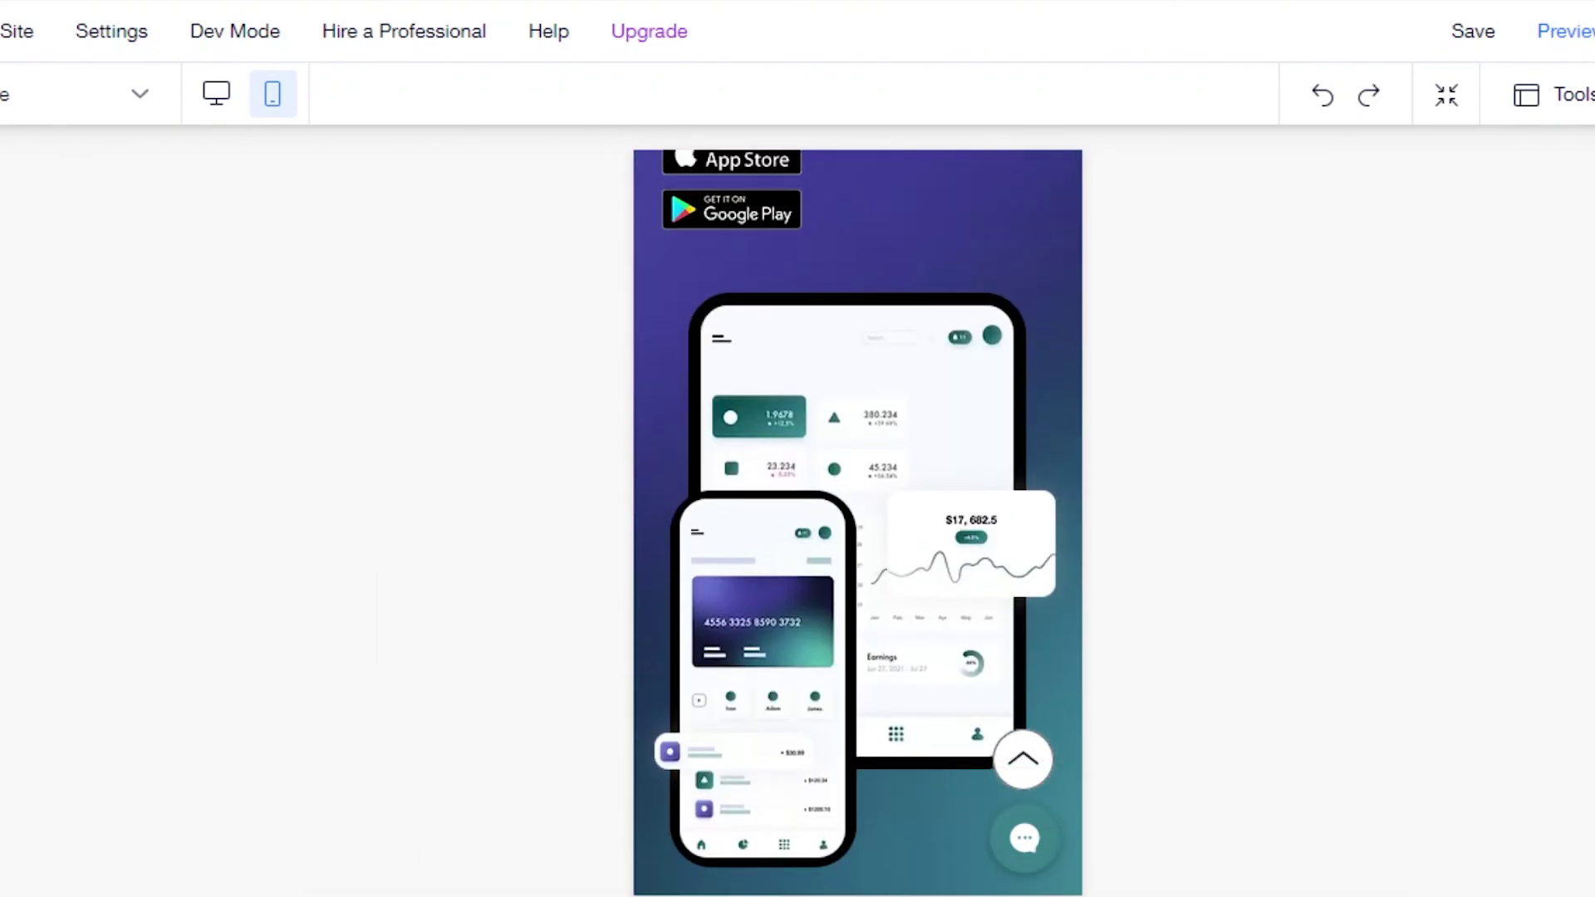